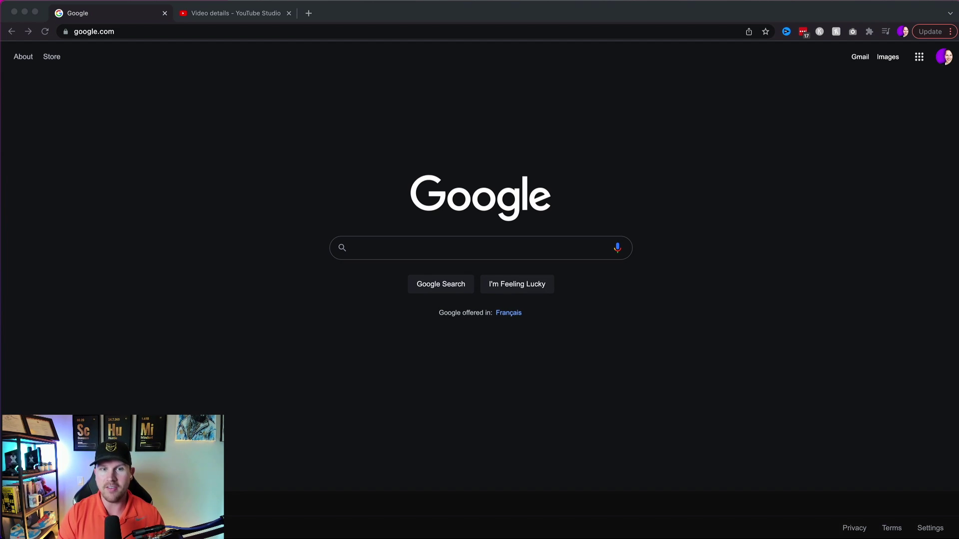
# Switch to YouTube Studio and leave the video's details for the channel content list
pyautogui.click(639, 128)
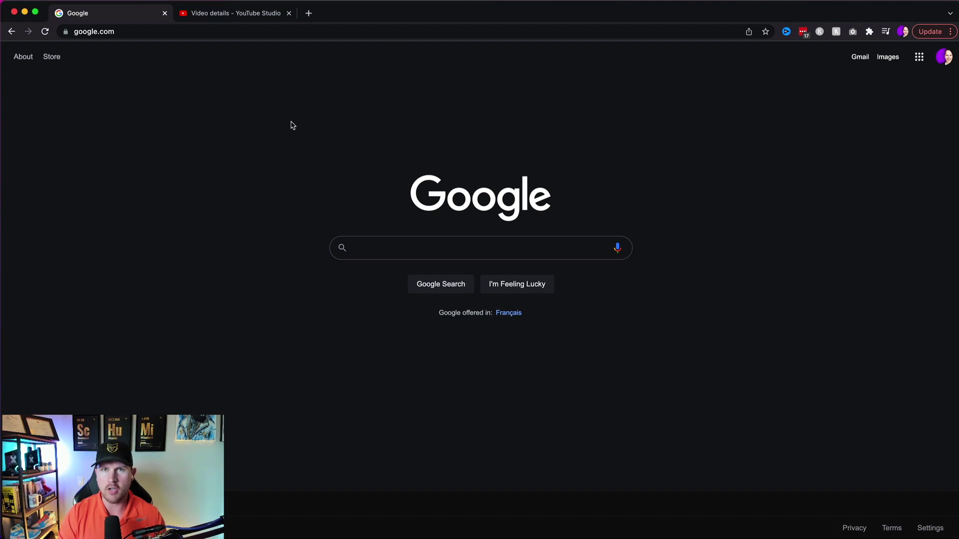
pyautogui.click(241, 20)
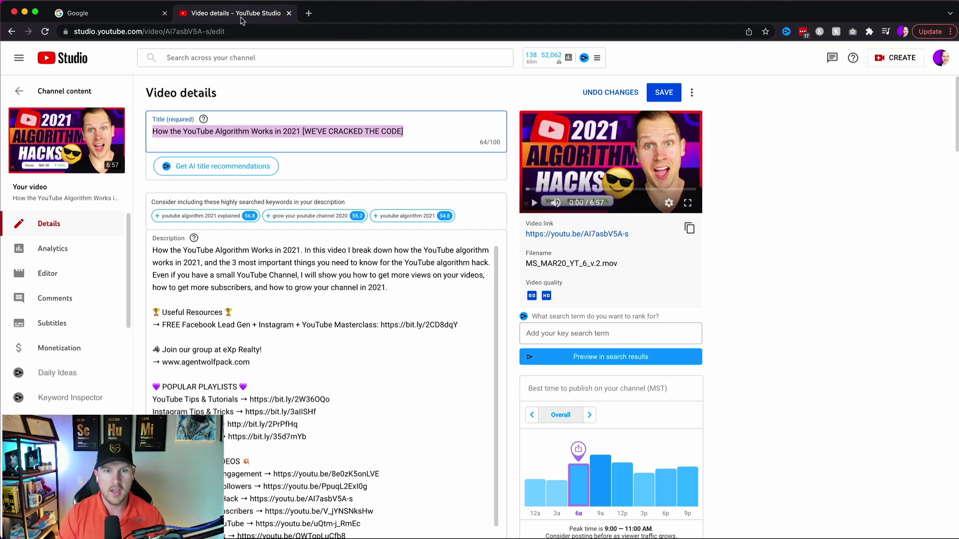
pyautogui.click(19, 95)
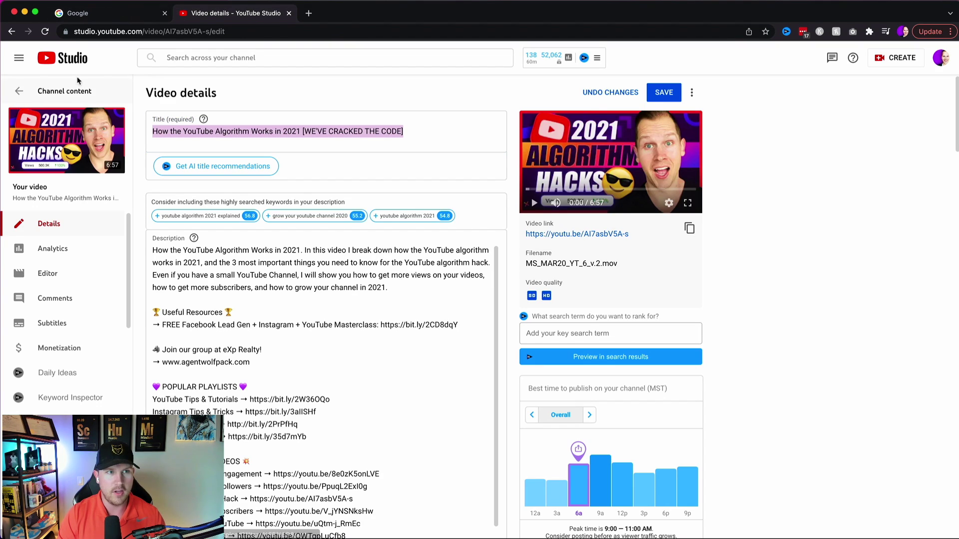
pyautogui.click(574, 90)
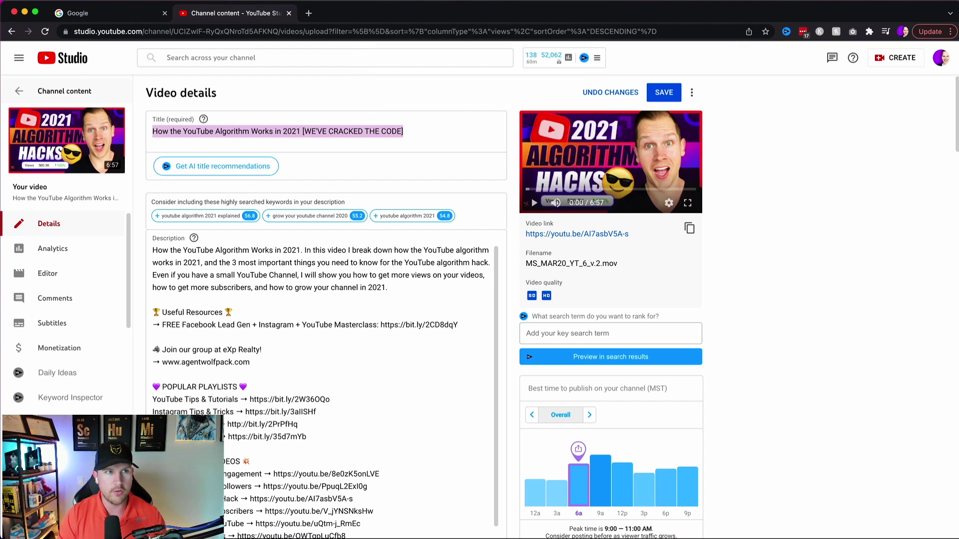
# Return to the Google page and search for "google adwords"
pyautogui.click(111, 17)
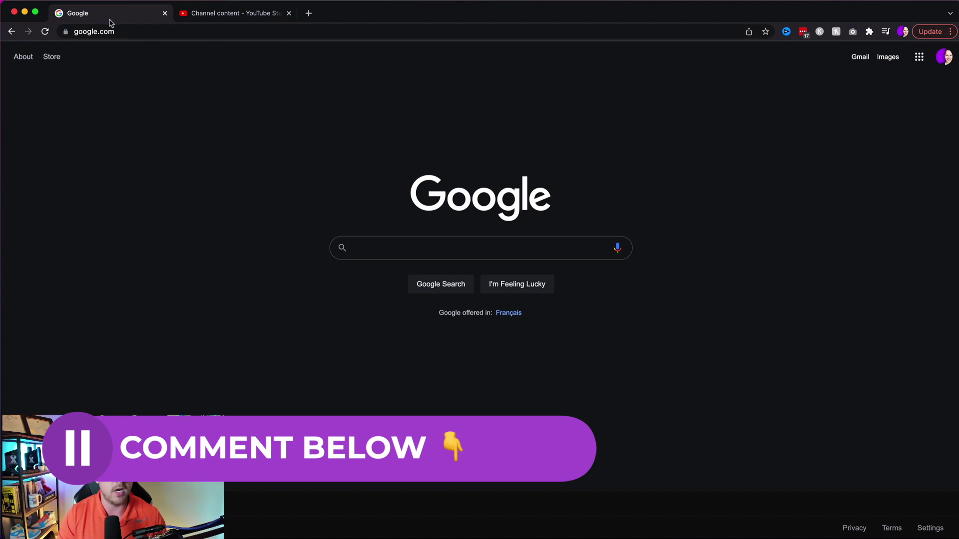
pyautogui.click(226, 14)
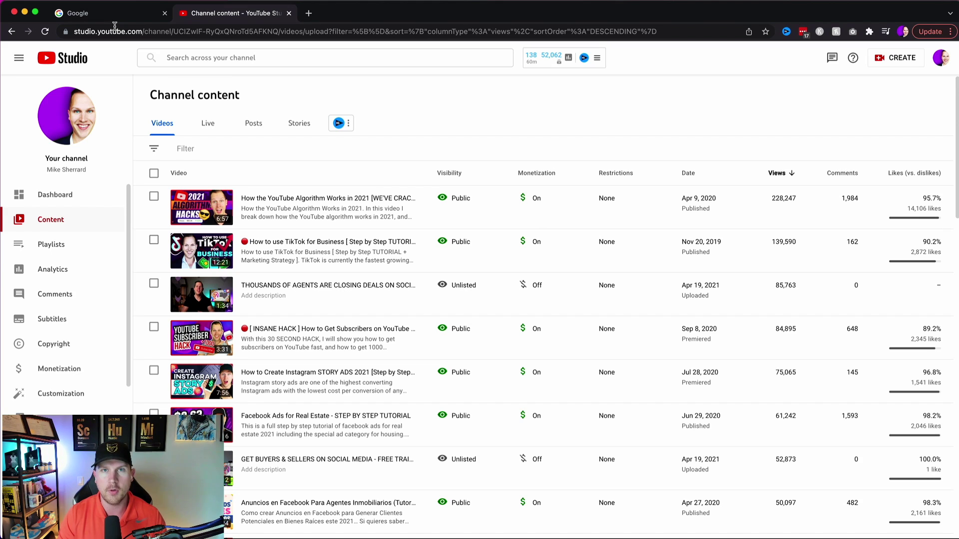
pyautogui.click(93, 27)
pyautogui.click(93, 18)
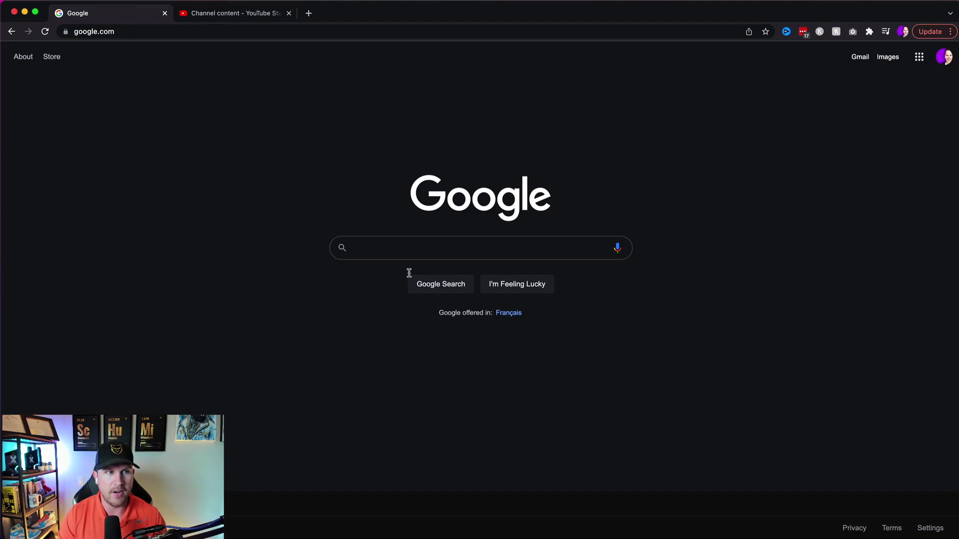
pyautogui.click(479, 248)
pyautogui.write('go')
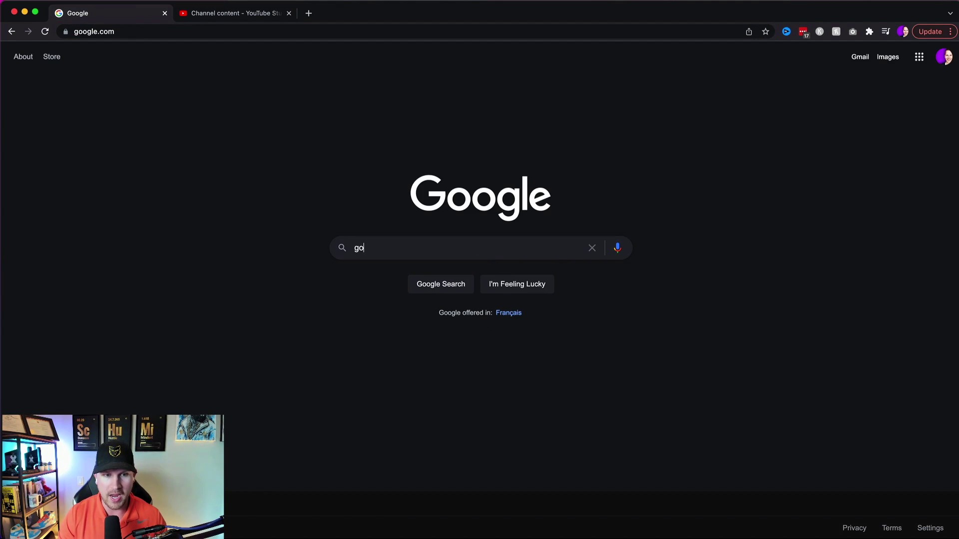
pyautogui.write('ogle adwrords')
pyautogui.press('Return')
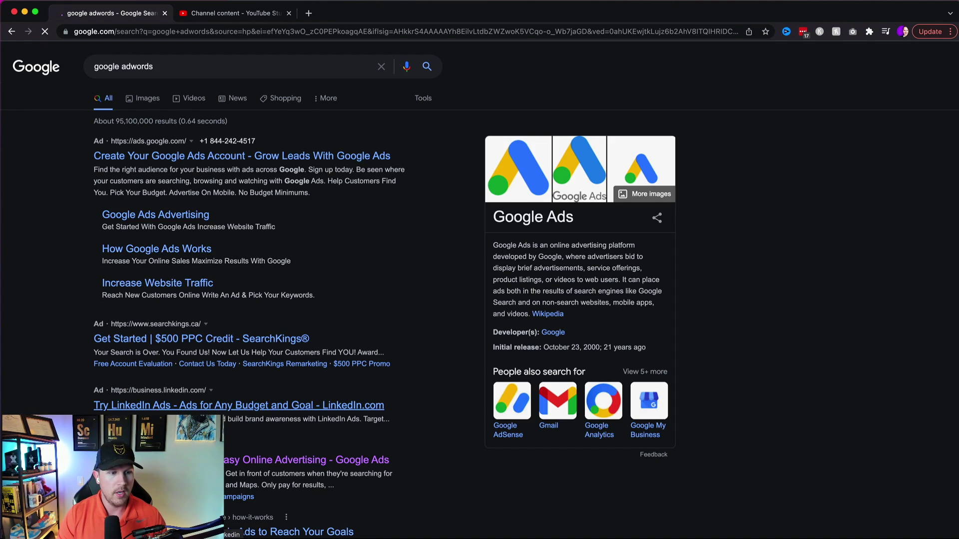
# Open the Google Ads site from the results and sign in to the Purple Realtors account
pyautogui.click(307, 460)
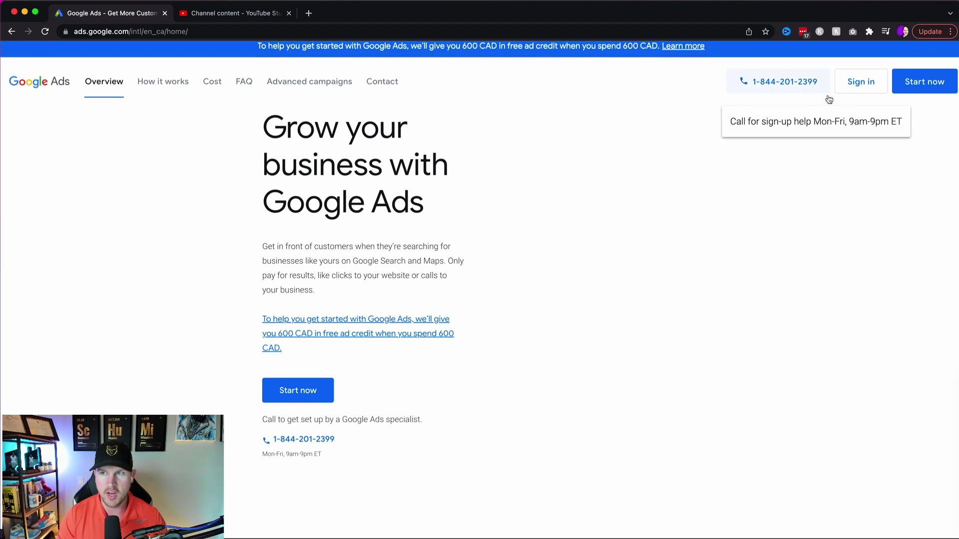
pyautogui.click(861, 82)
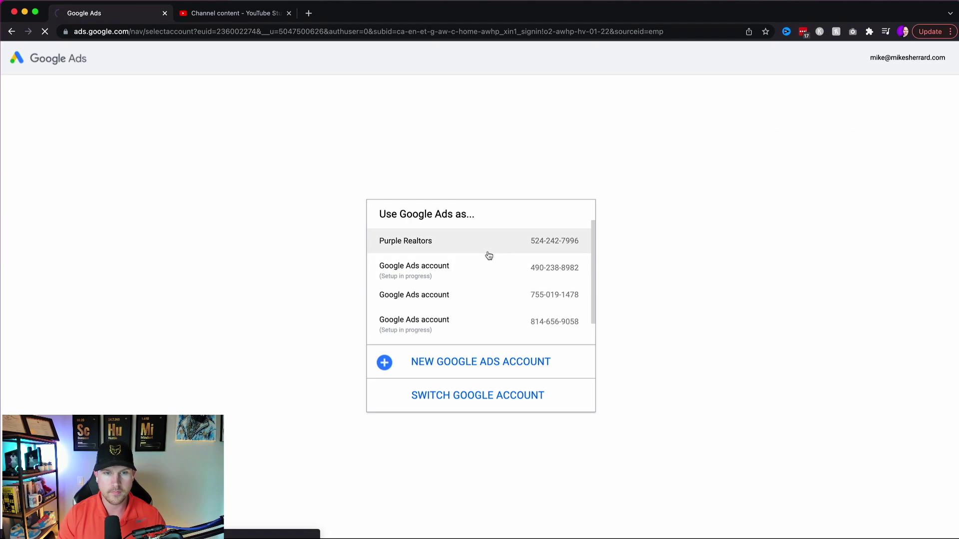
pyautogui.click(489, 256)
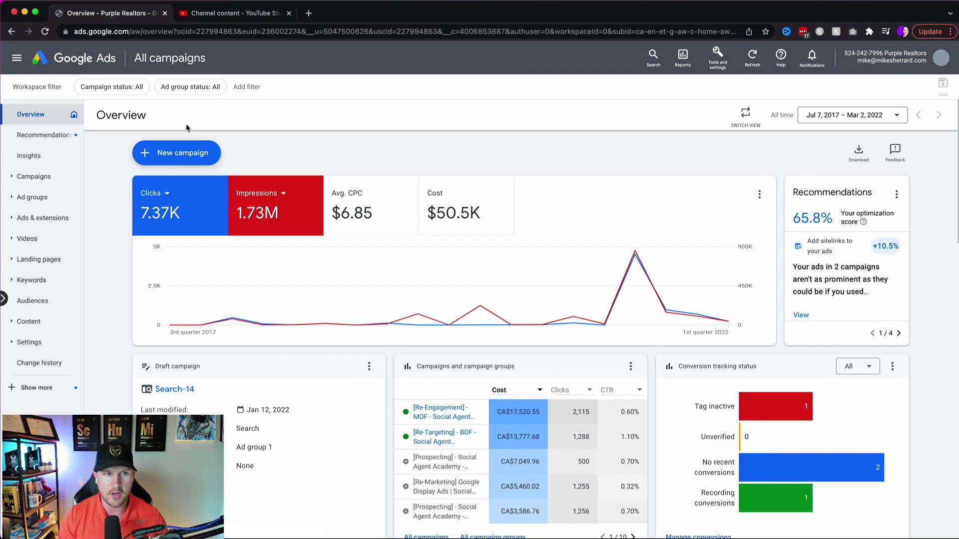
# Start a new campaign of type Video with the Custom video campaign subtype and continue to its settings
pyautogui.click(181, 154)
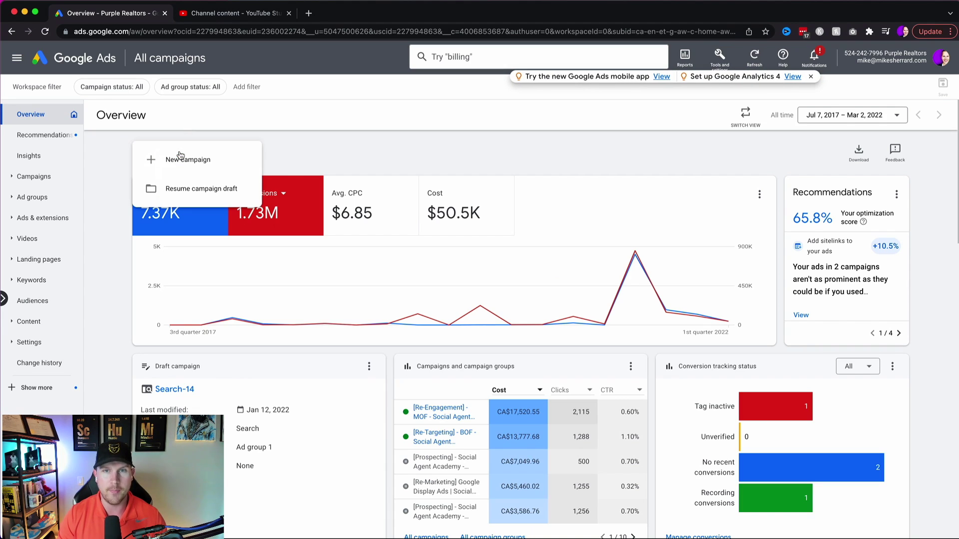
pyautogui.click(184, 161)
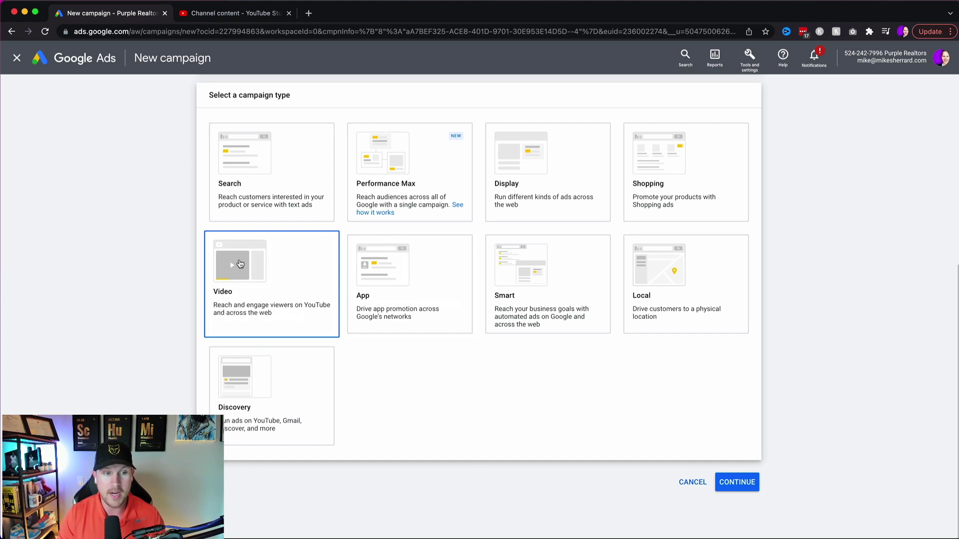
pyautogui.click(240, 264)
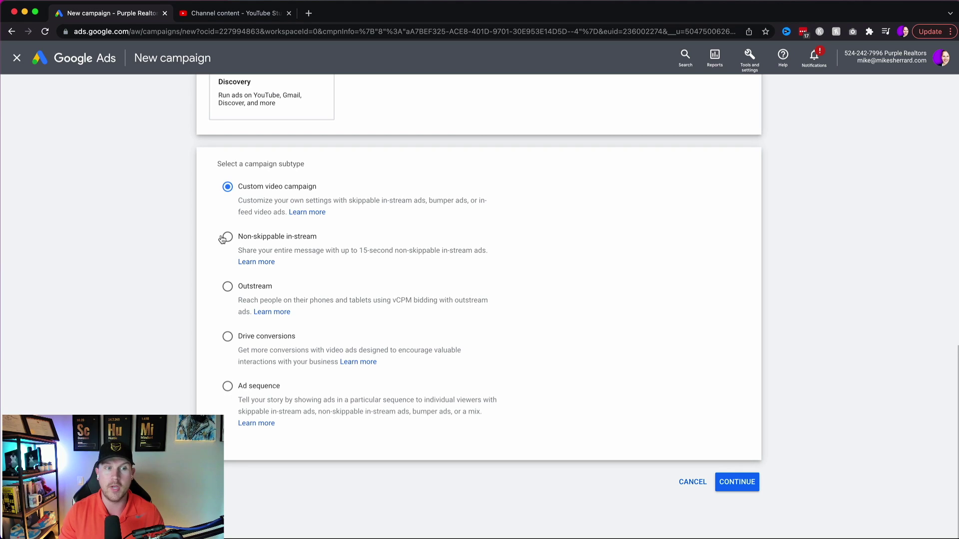
pyautogui.click(739, 484)
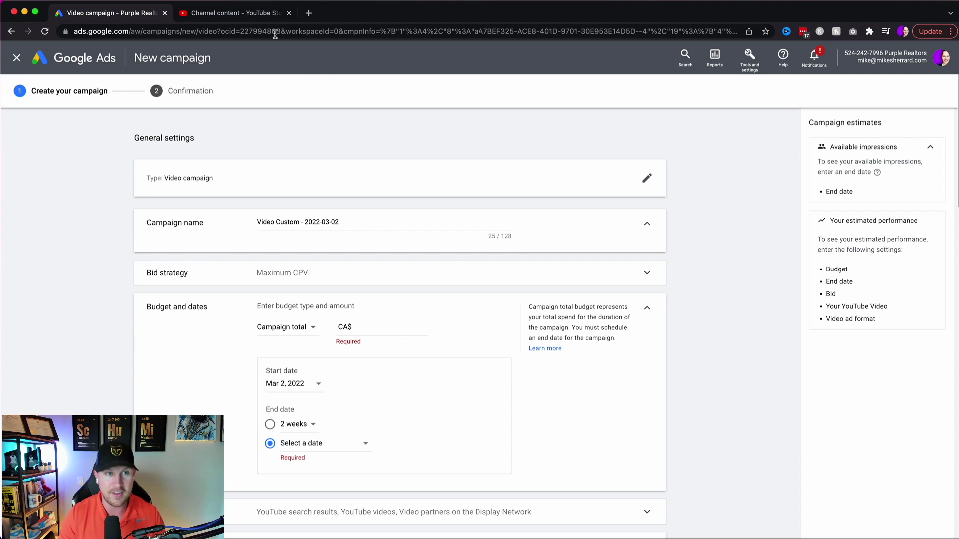
# In YouTube Studio, open the details of the unlisted "THOUSANDS OF AGENTS ARE CLOSING DEALS ON SOCIAL MEDIA - FREE TRAINING" video and preview part of it
pyautogui.click(270, 19)
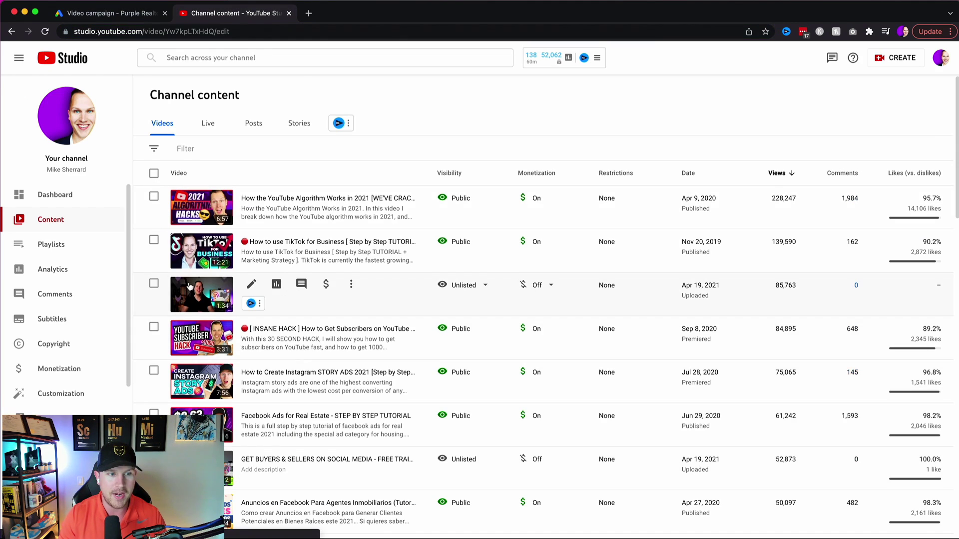
pyautogui.click(248, 301)
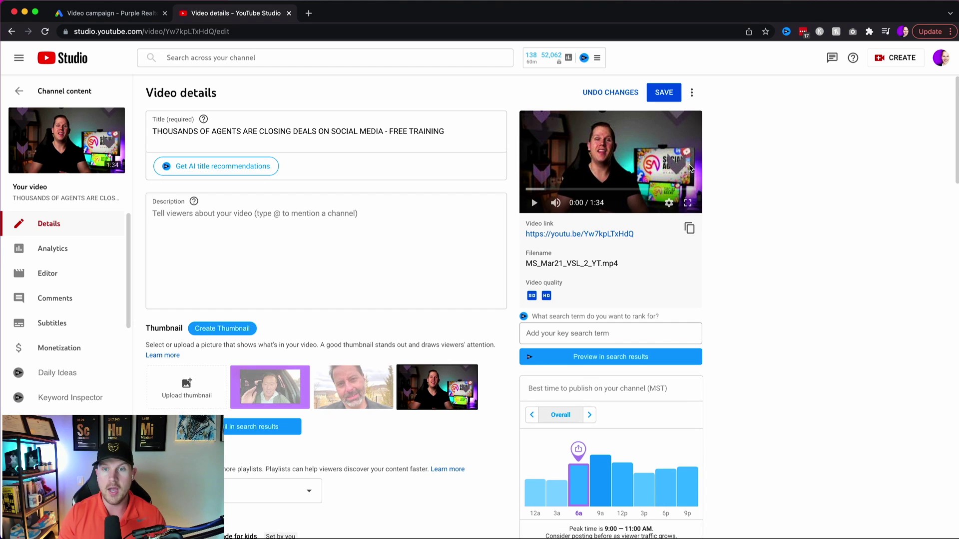
pyautogui.click(535, 205)
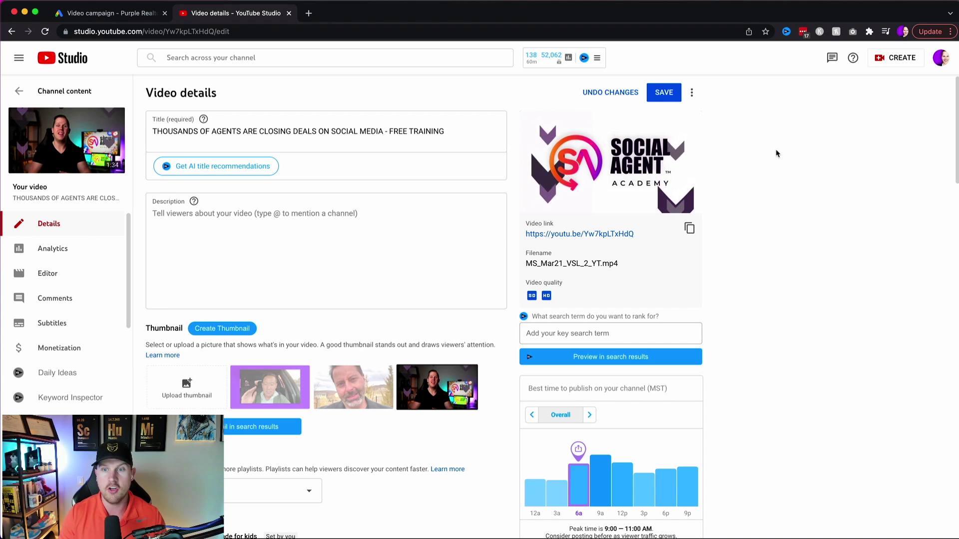
pyautogui.moveTo(534, 209)
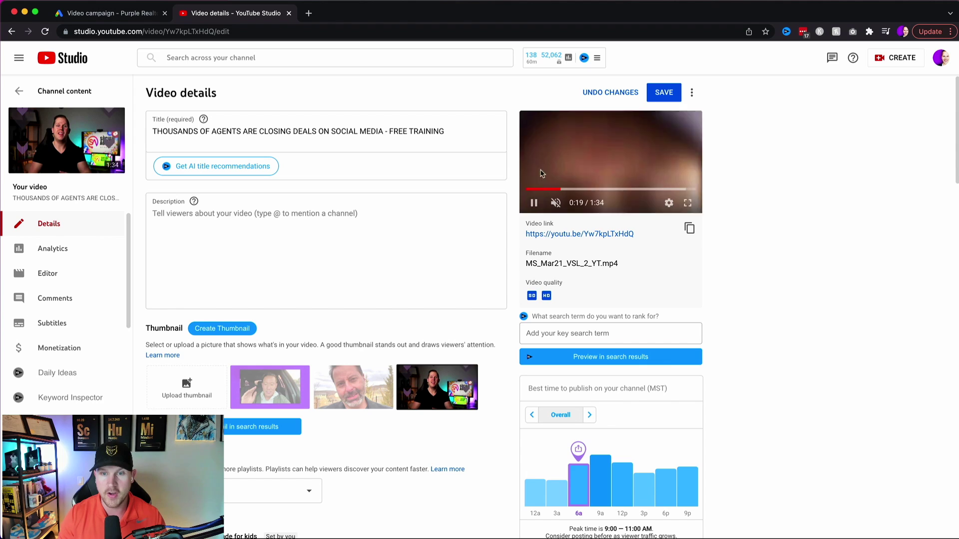
pyautogui.click(534, 205)
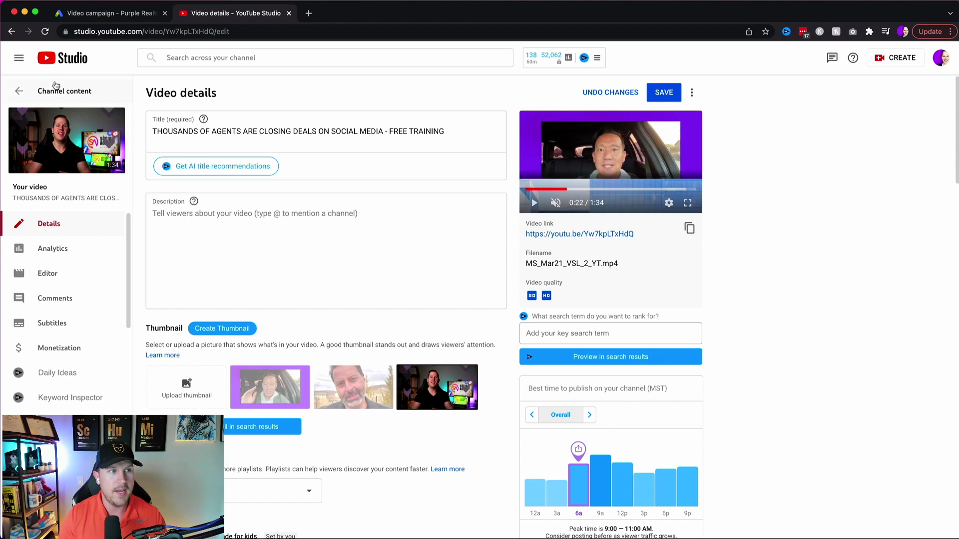
# Go back to the channel content and view the details of the "How the YouTube Algorithm Works in 2021" video
pyautogui.click(20, 91)
pyautogui.click(563, 94)
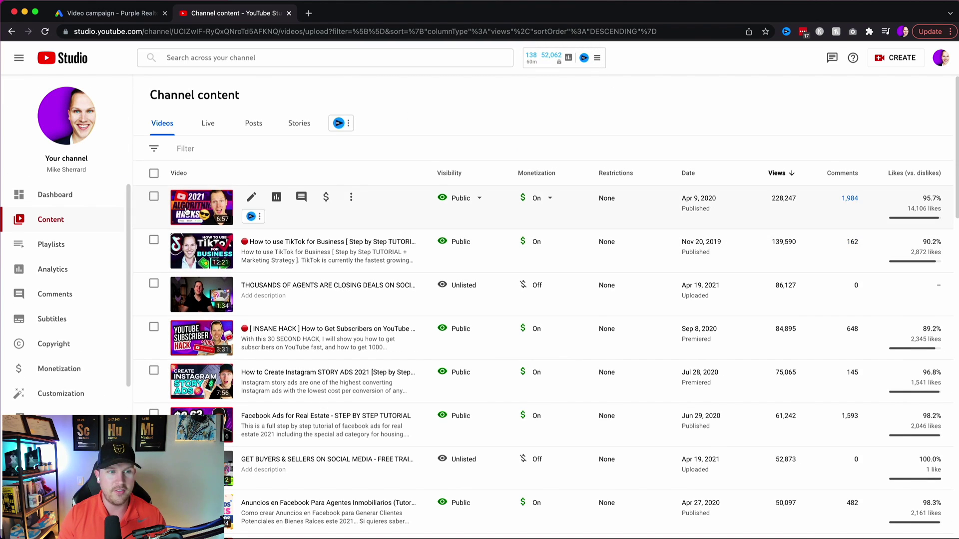
pyautogui.click(251, 196)
pyautogui.click(133, 13)
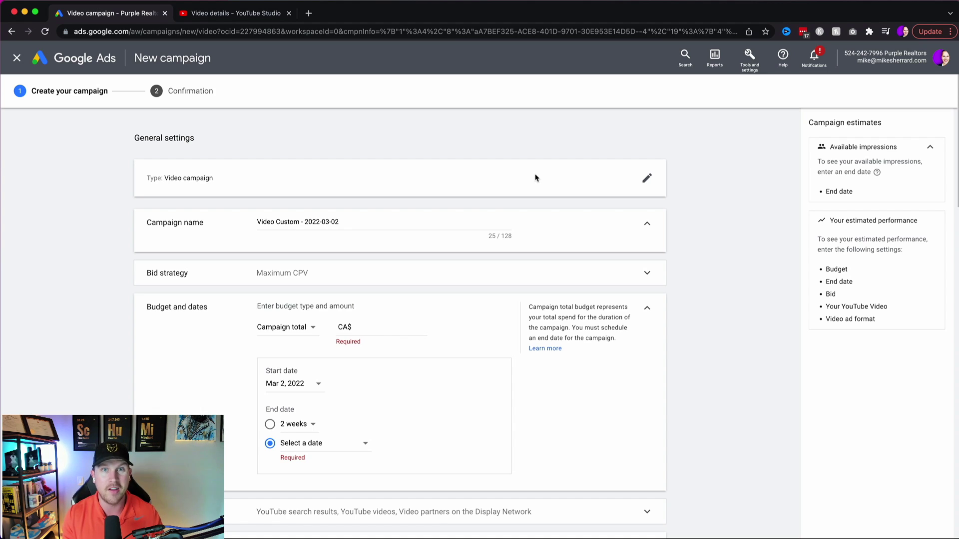
pyautogui.click(253, 19)
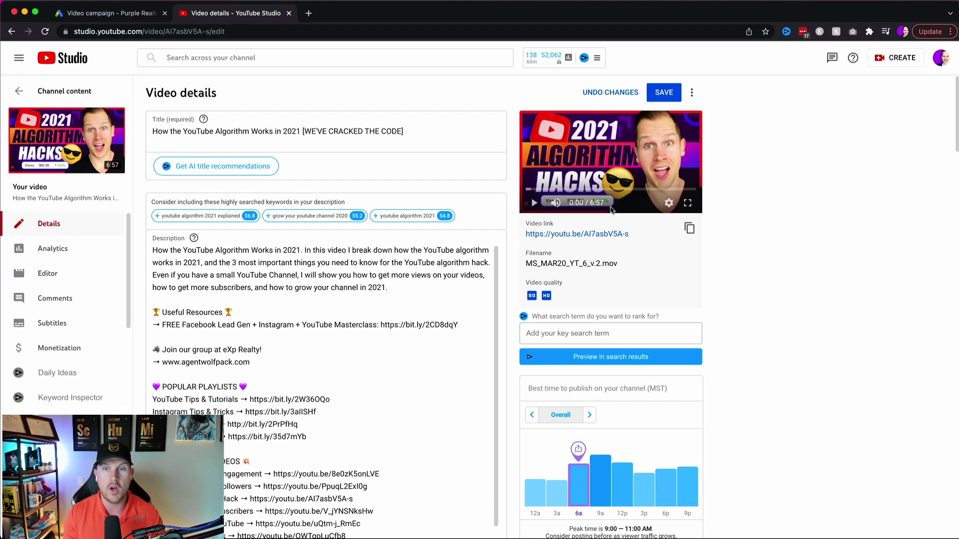
# Back in the Google Ads campaign settings, name the campaign "Calgary Home Buyers Lead Generation - March 2022"
pyautogui.click(112, 13)
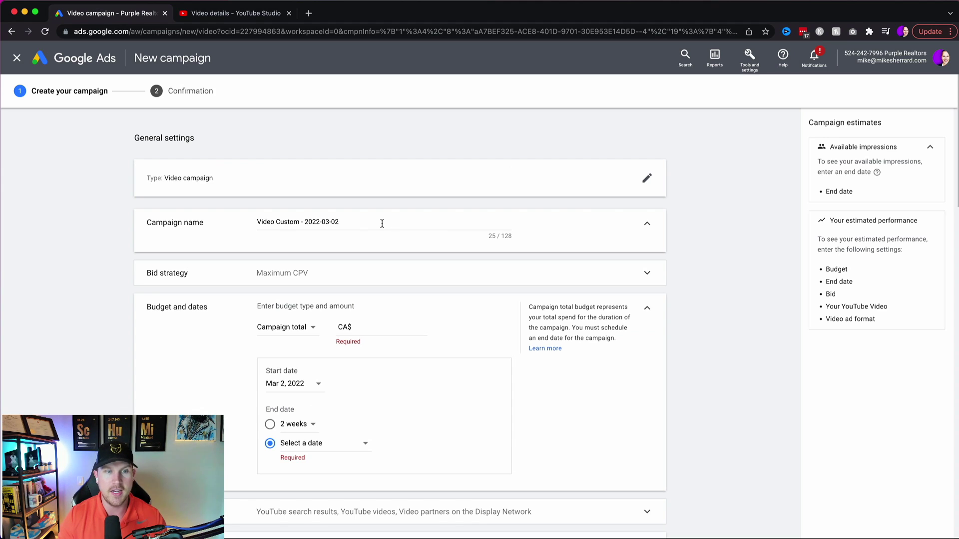
pyautogui.moveTo(382, 223); pyautogui.dragTo(127, 207)
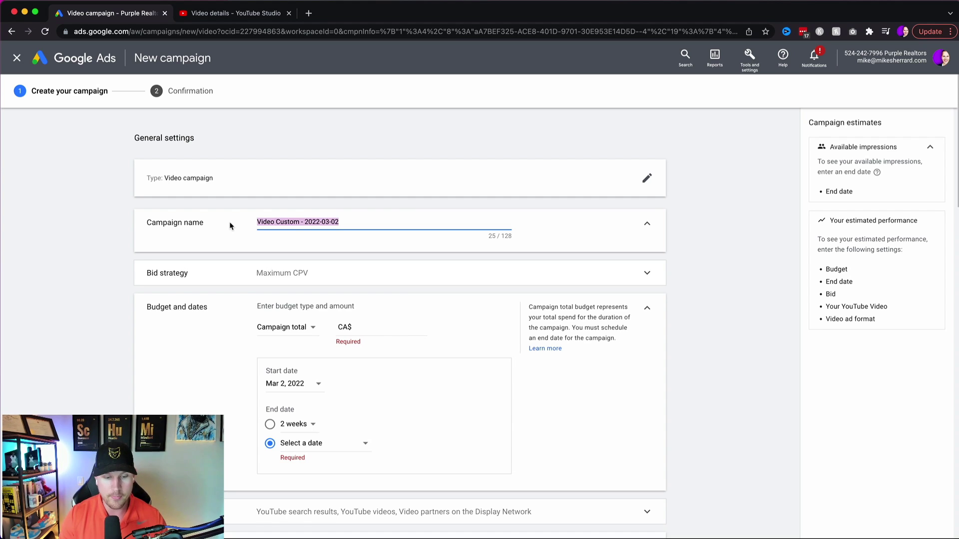
pyautogui.write('Calgary Home Buyers Lead Generation - March 2022')
pyautogui.click(414, 260)
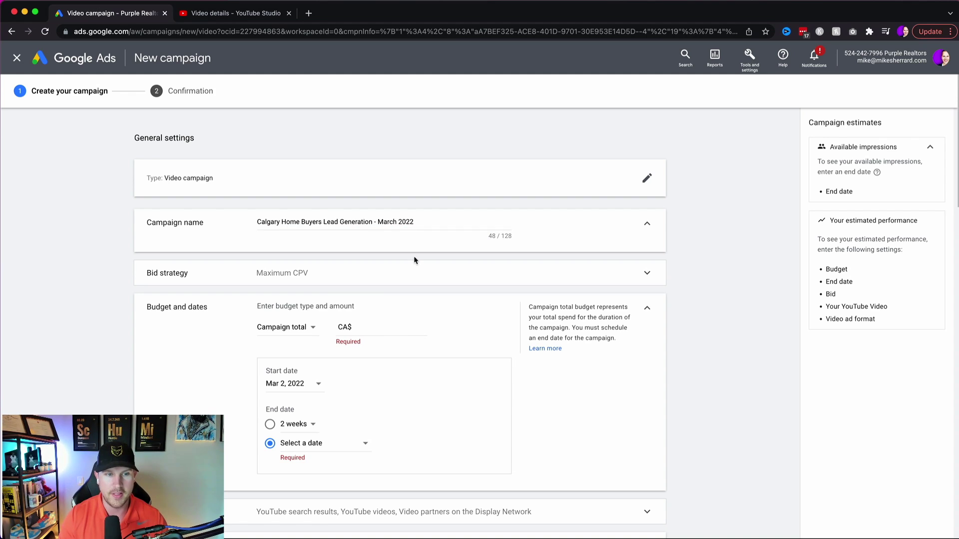
# Review the available bid strategies for the campaign and keep Maximum CPV
pyautogui.click(355, 275)
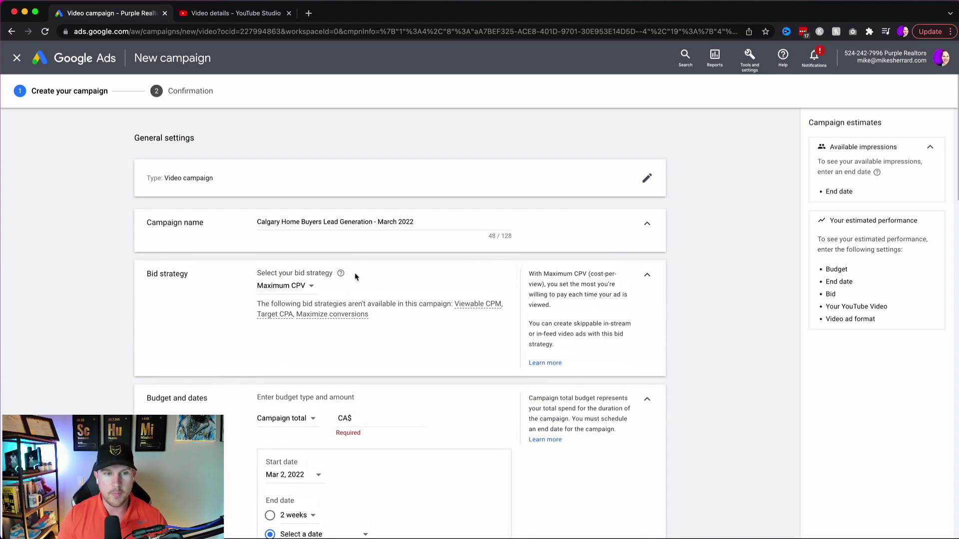
pyautogui.click(309, 291)
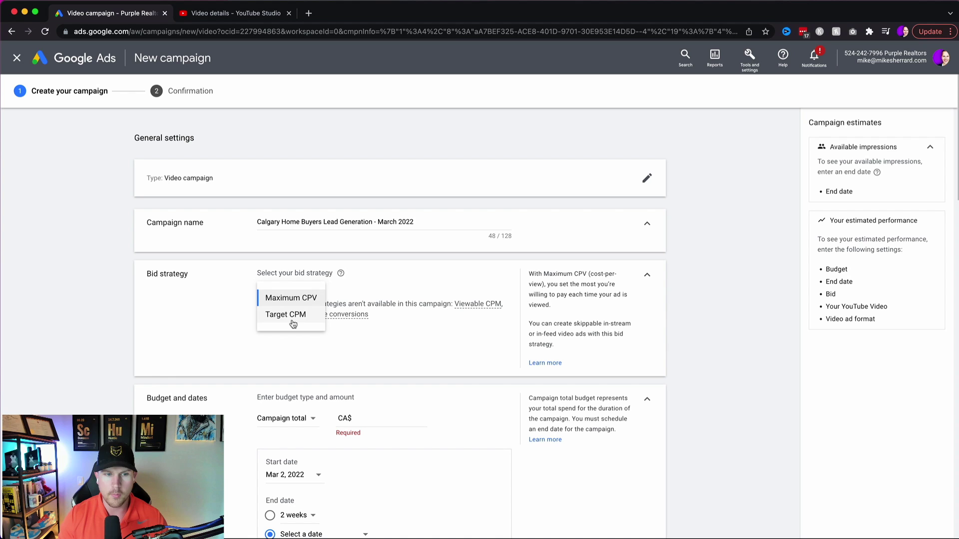
pyautogui.click(385, 355)
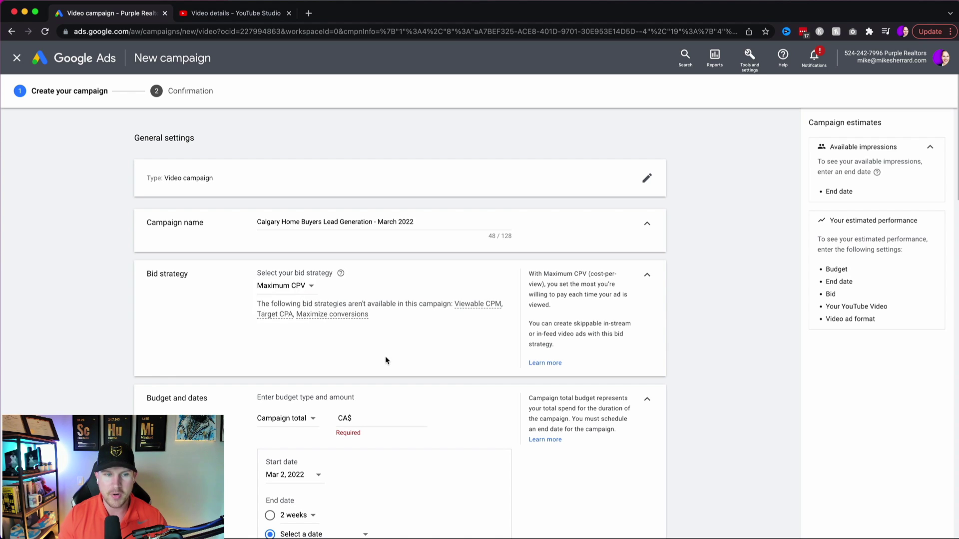
# Change the campaign's budget type to Daily
pyautogui.scroll(-6, 305, 277)
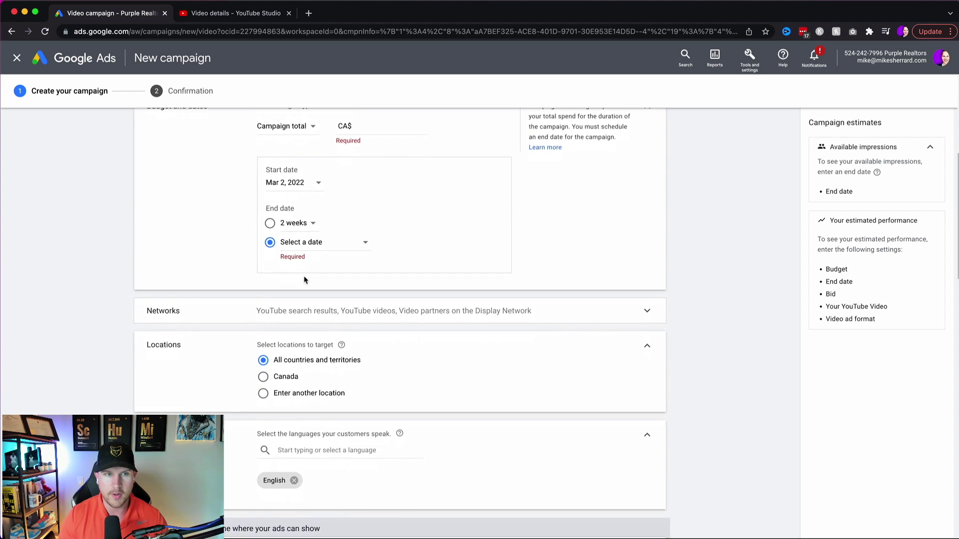
pyautogui.scroll(1, 304, 279)
pyautogui.scroll(-1, 305, 280)
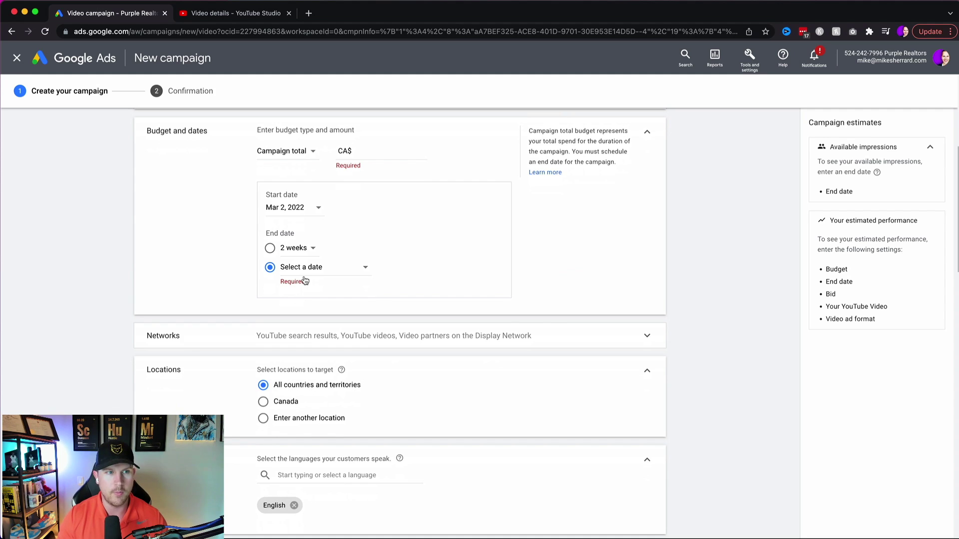
pyautogui.click(370, 160)
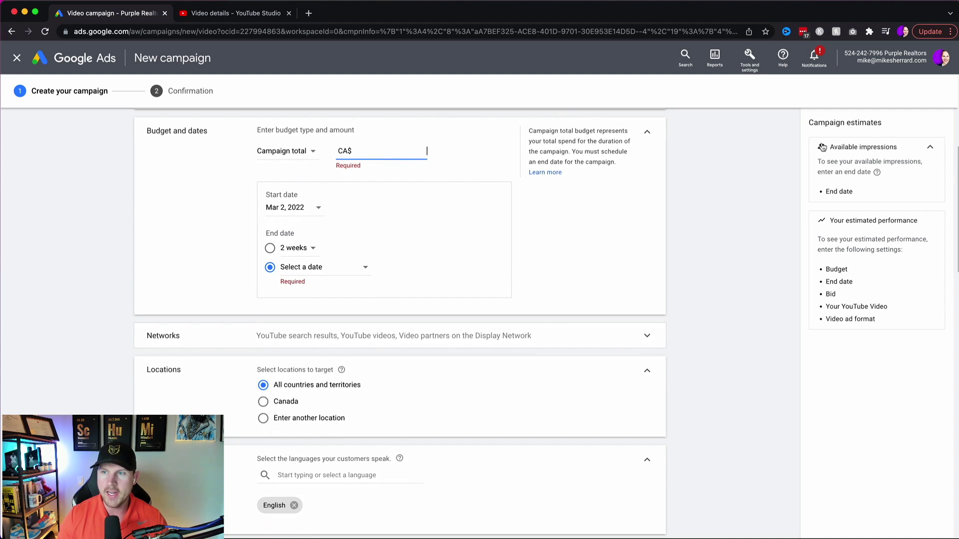
pyautogui.moveTo(809, 123); pyautogui.dragTo(886, 119)
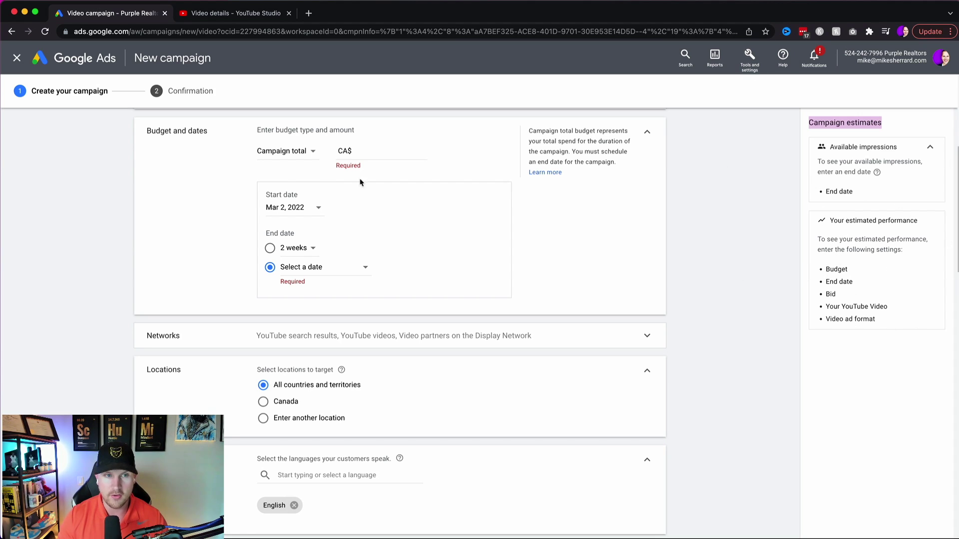
pyautogui.click(293, 155)
pyautogui.click(280, 163)
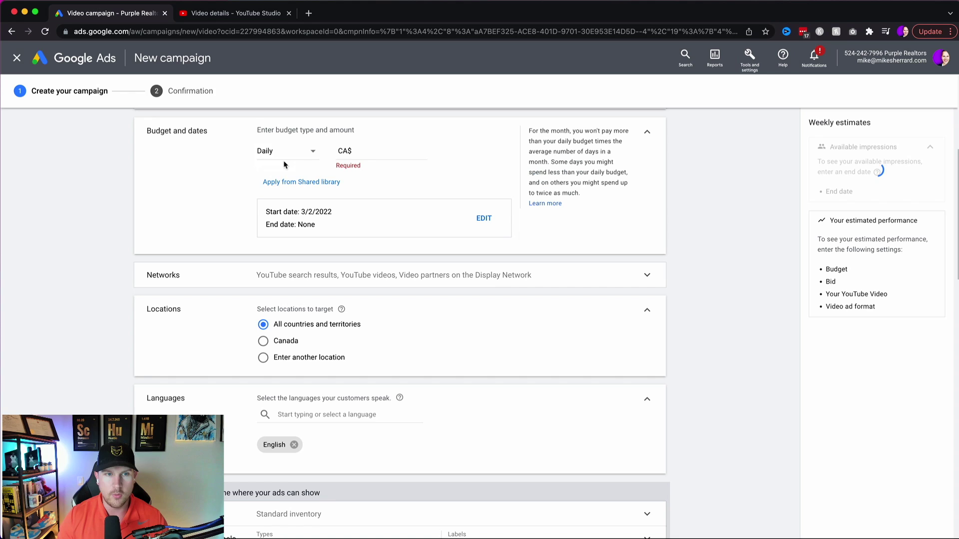
# Set the daily budget to CA$20 and the campaign end date to Mar 16, 2022
pyautogui.click(390, 152)
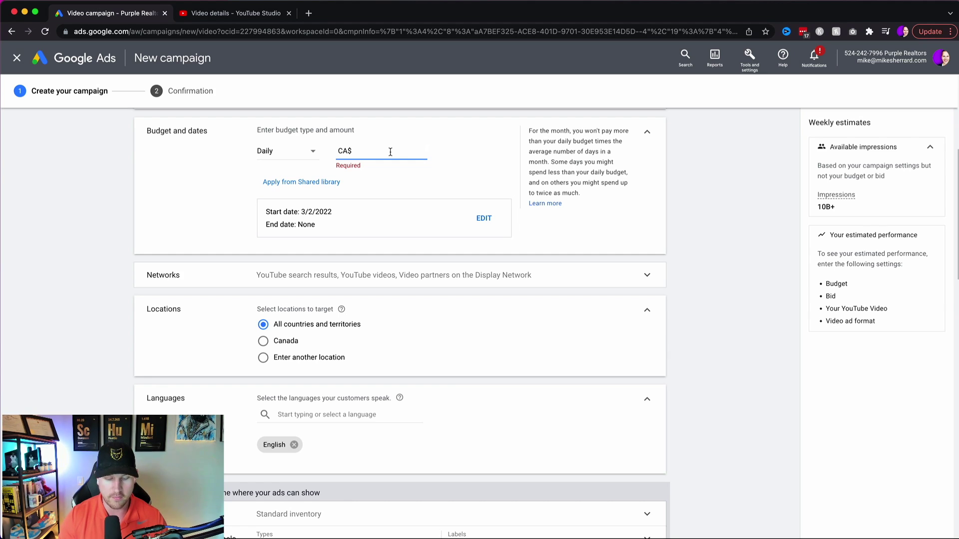
pyautogui.write('20')
pyautogui.click(503, 160)
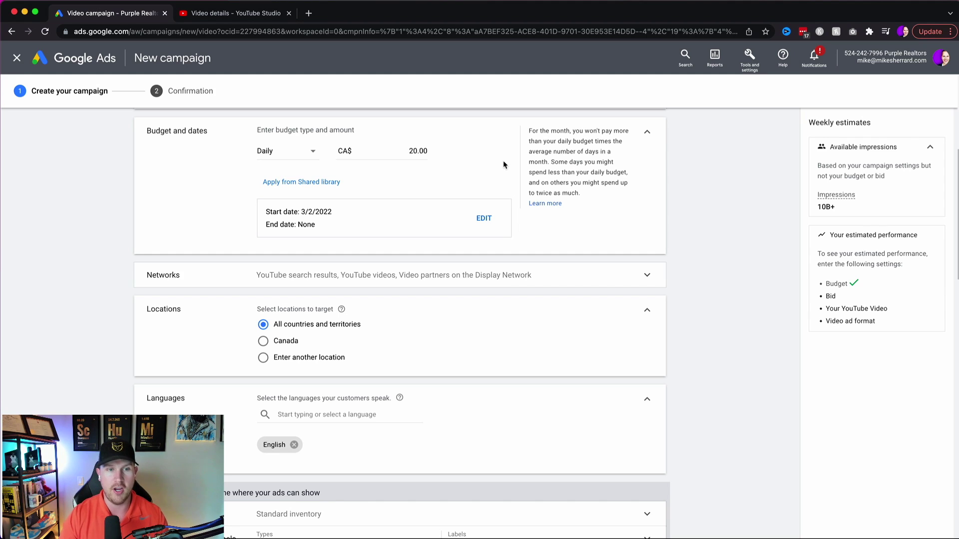
pyautogui.click(488, 224)
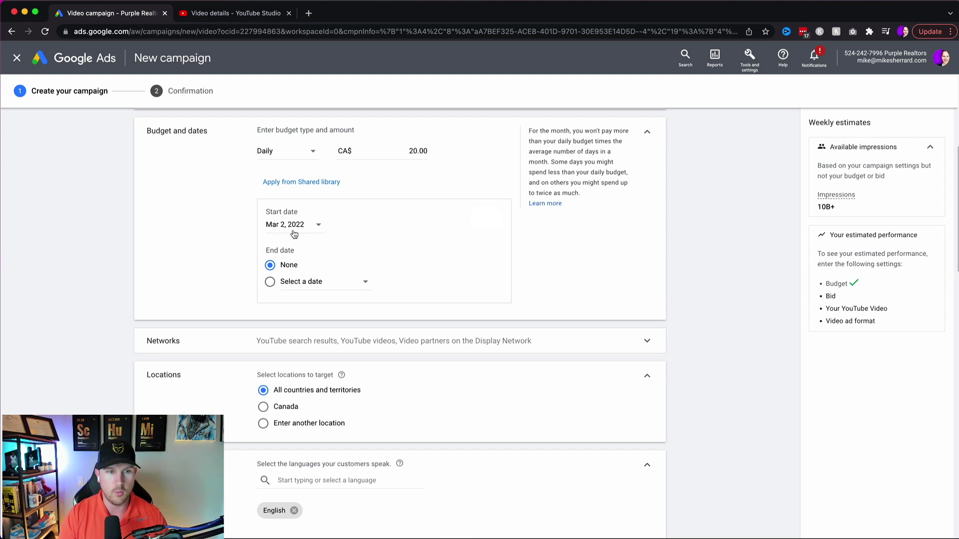
pyautogui.click(303, 284)
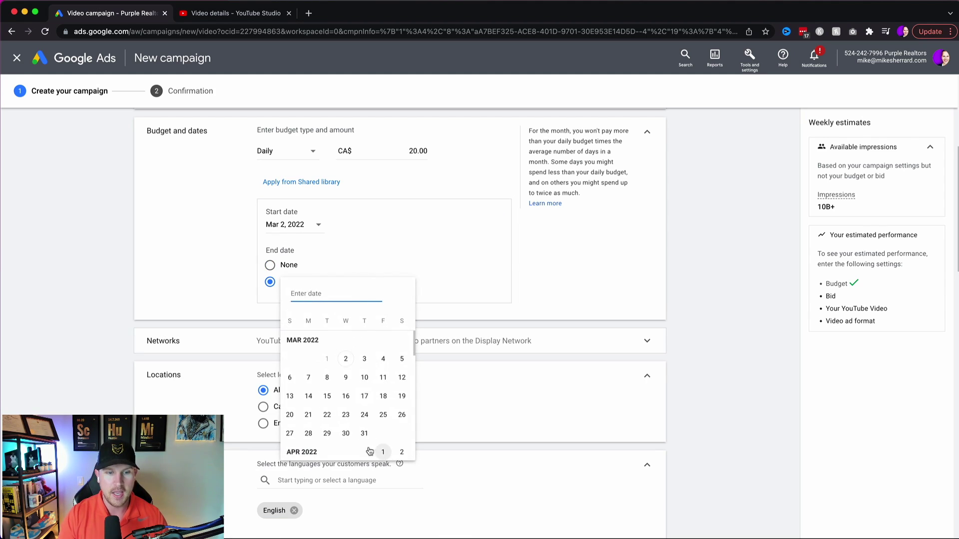
pyautogui.click(346, 396)
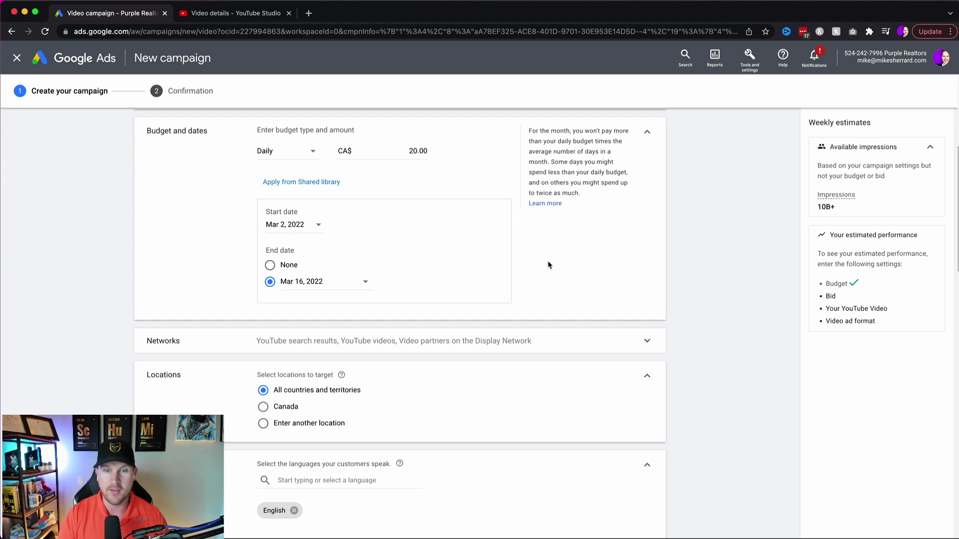
# Exclude video partners on the Display Network from the campaign's networks
pyautogui.scroll(-5, 548, 265)
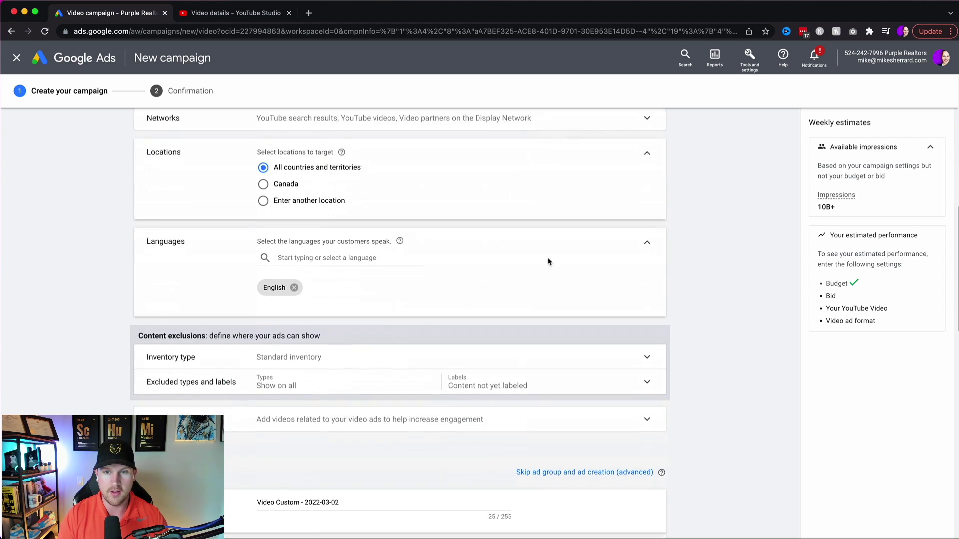
pyautogui.scroll(3, 616, 210)
pyautogui.click(615, 215)
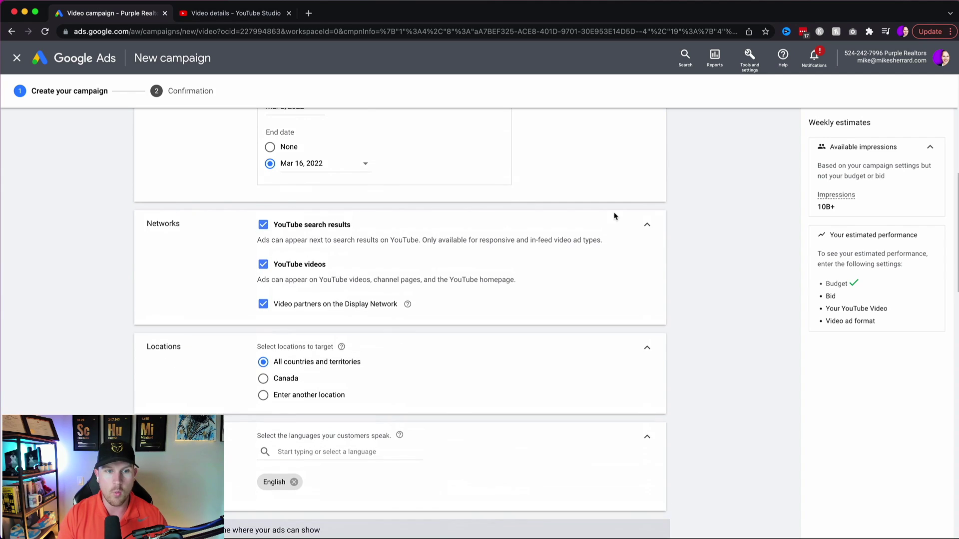
pyautogui.click(263, 304)
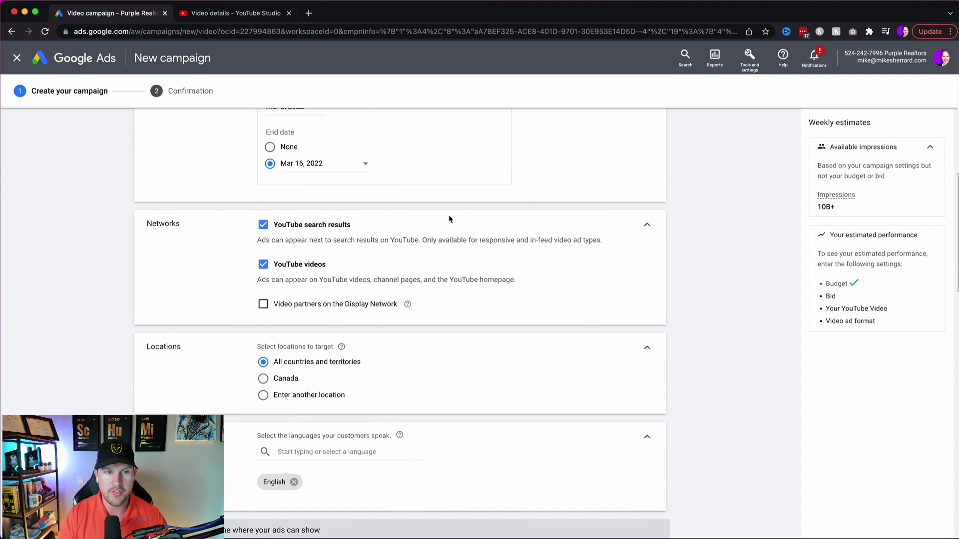
# Choose to target another location and open the advanced location search
pyautogui.scroll(-5, 624, 320)
pyautogui.scroll(1, 274, 156)
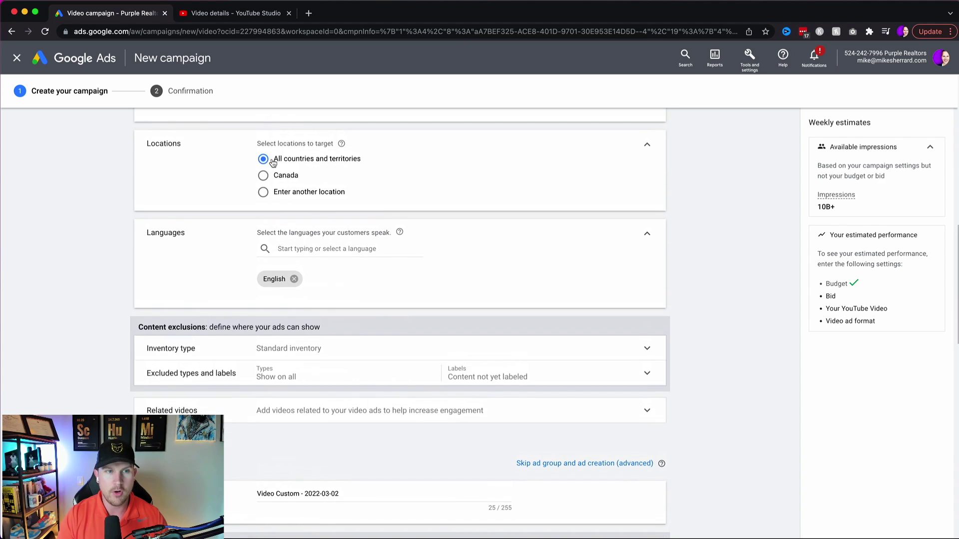
pyautogui.click(264, 193)
pyautogui.click(438, 212)
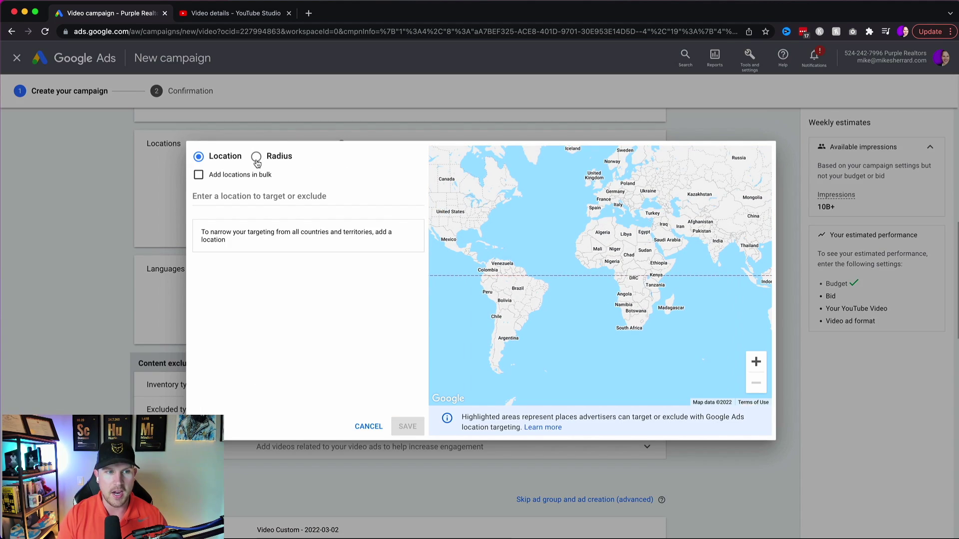
# Add the city of Calgary, Alberta, Canada as a targeted location
pyautogui.click(249, 195)
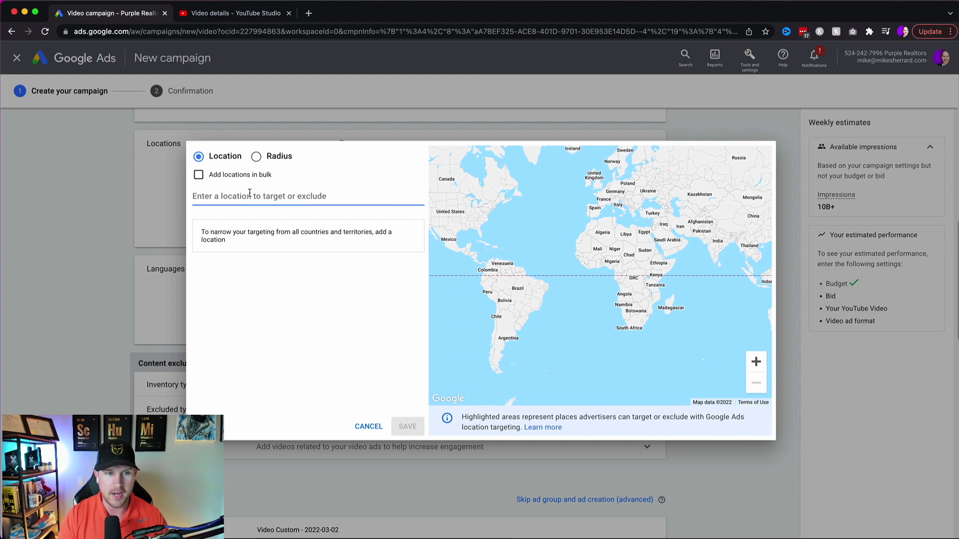
pyautogui.write('calgqr')
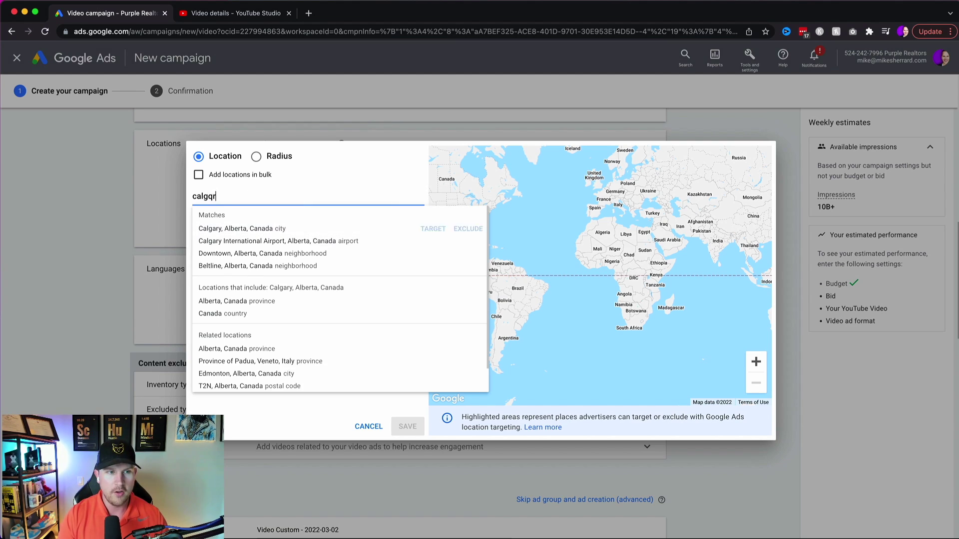
pyautogui.press('BackSpace')
pyautogui.press('BackSpace')
pyautogui.write('ary')
pyautogui.click(260, 237)
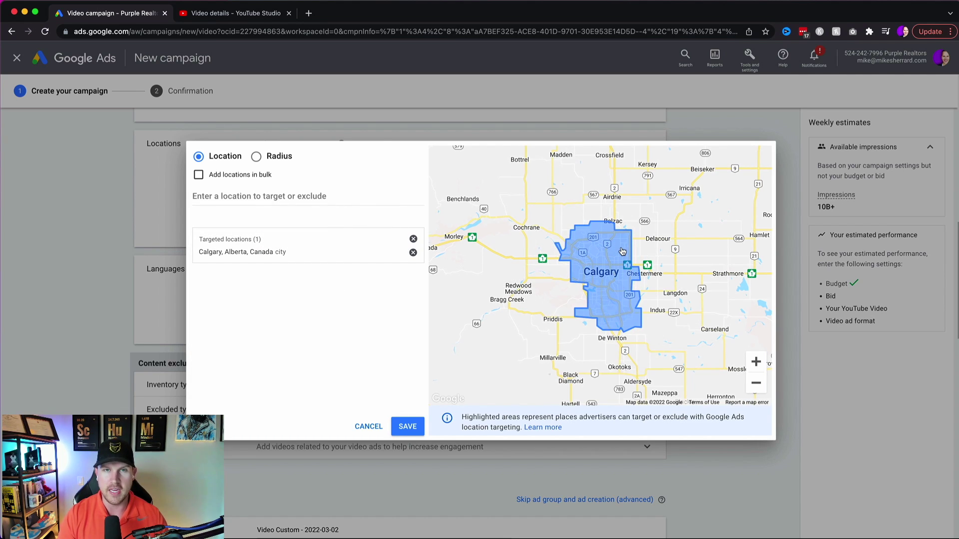
# Replace the city target with a 5 mi radius around Calgary, AB
pyautogui.click(413, 241)
pyautogui.click(256, 156)
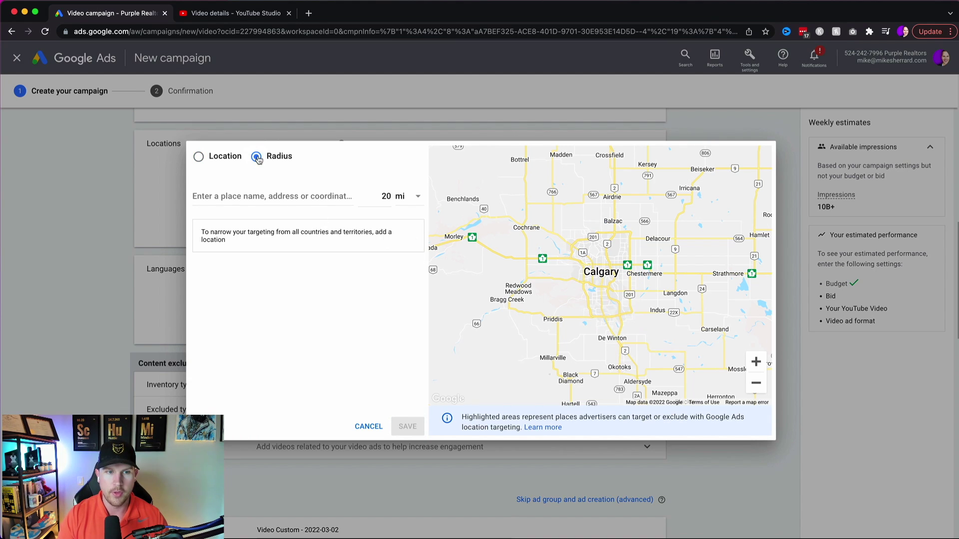
pyautogui.doubleClick(383, 196)
pyautogui.write('5')
pyautogui.click(293, 209)
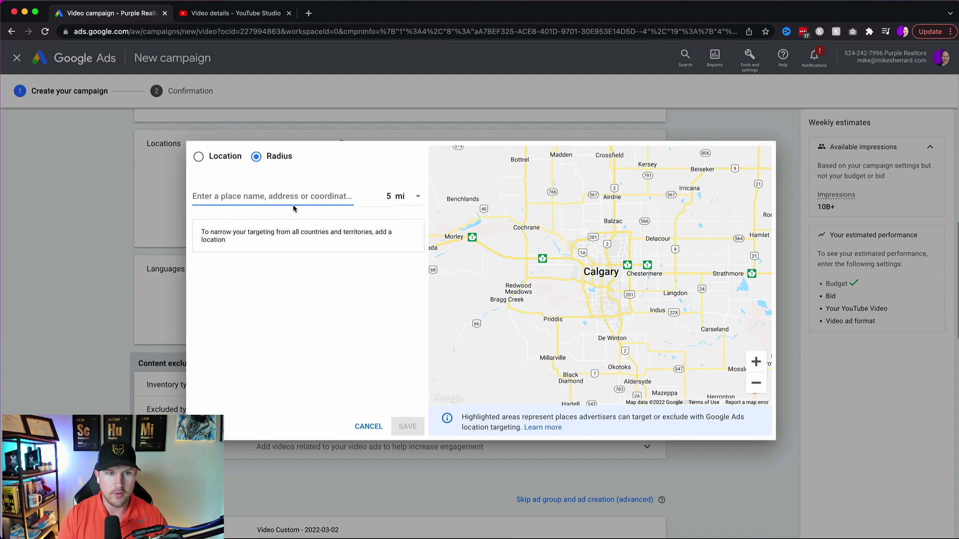
pyautogui.write('calgary')
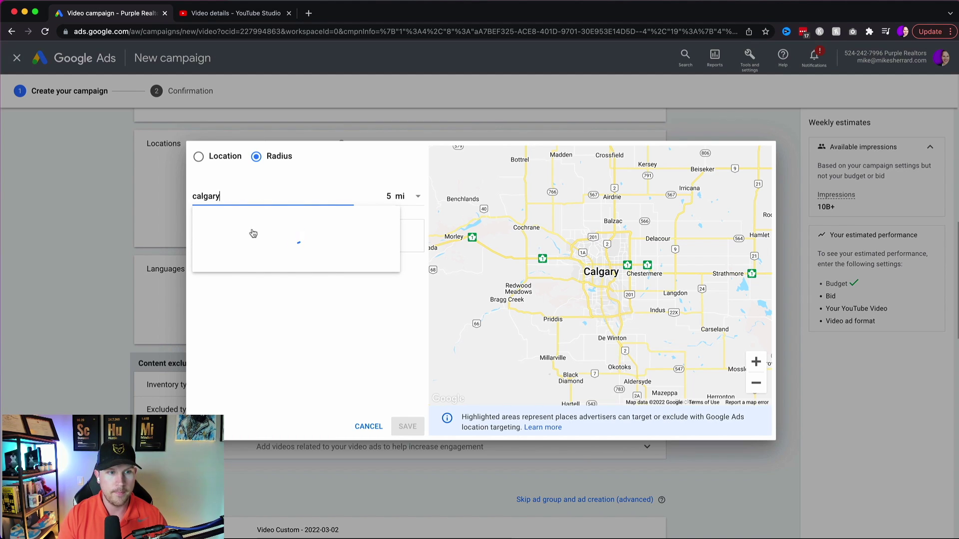
pyautogui.click(243, 230)
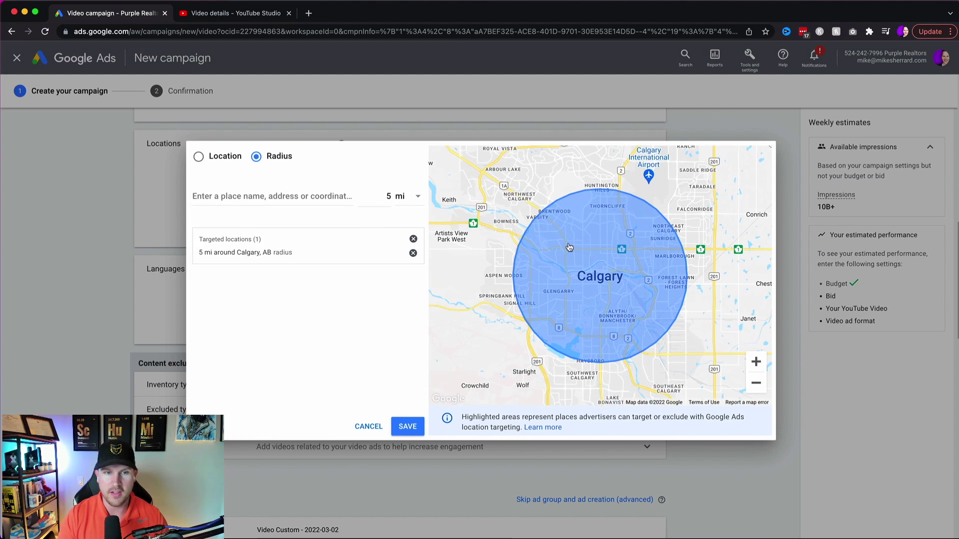
# Try a 1 mi and a 15 mi target radius around Calgary, AB
pyautogui.click(399, 253)
pyautogui.doubleClick(428, 274)
pyautogui.write('1')
pyautogui.click(503, 309)
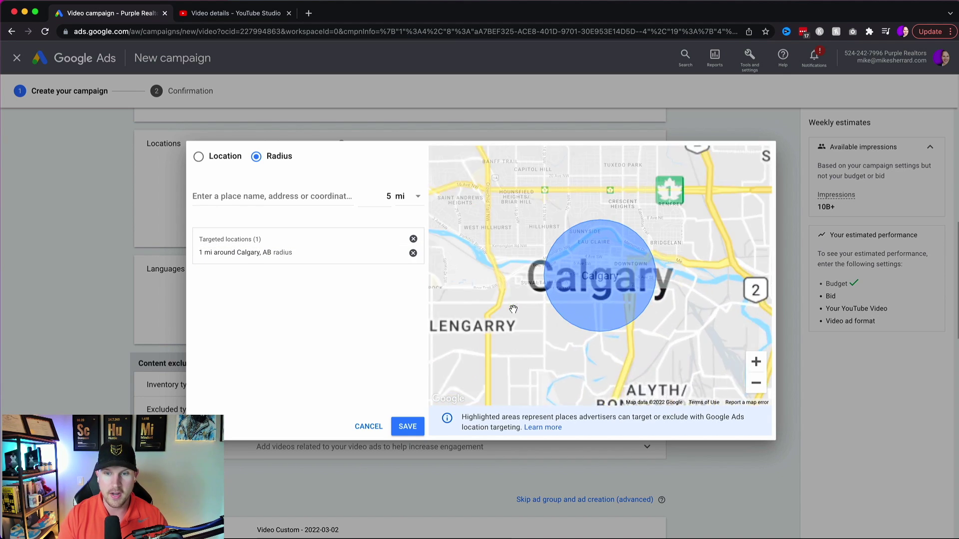
pyautogui.click(397, 253)
pyautogui.moveTo(427, 274); pyautogui.dragTo(446, 278)
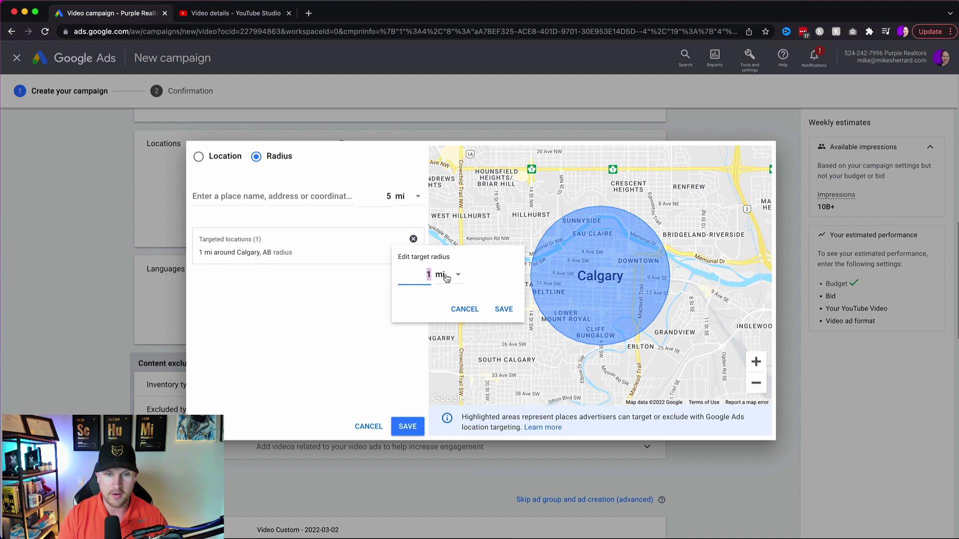
pyautogui.click(502, 309)
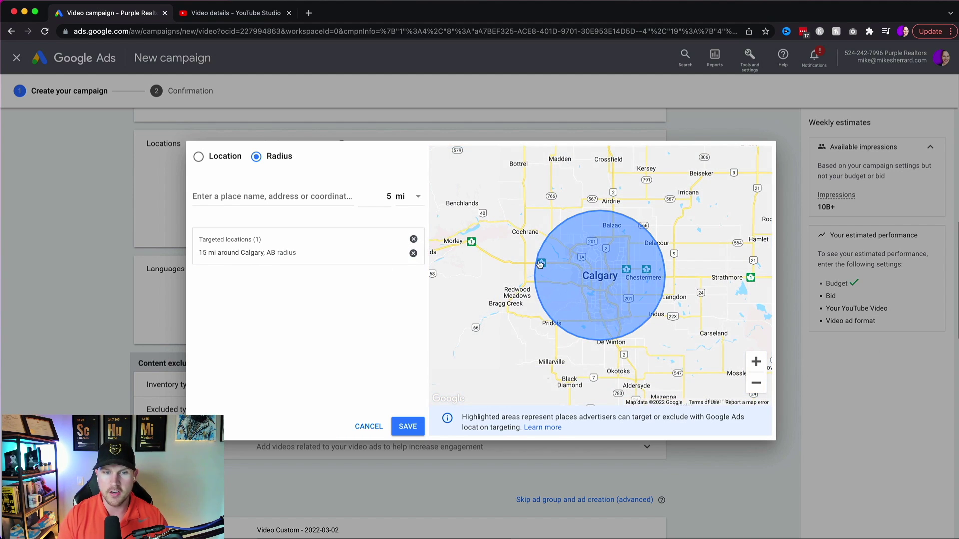
# Replace the radius target with the city of Calgary, Alberta, Canada and save the location targeting
pyautogui.click(199, 157)
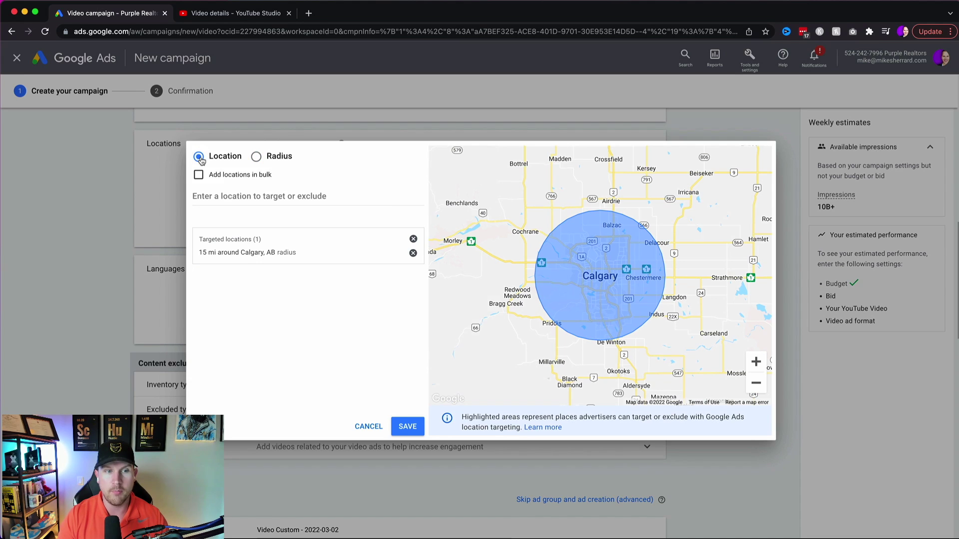
pyautogui.click(413, 253)
pyautogui.click(327, 196)
pyautogui.write('calgary')
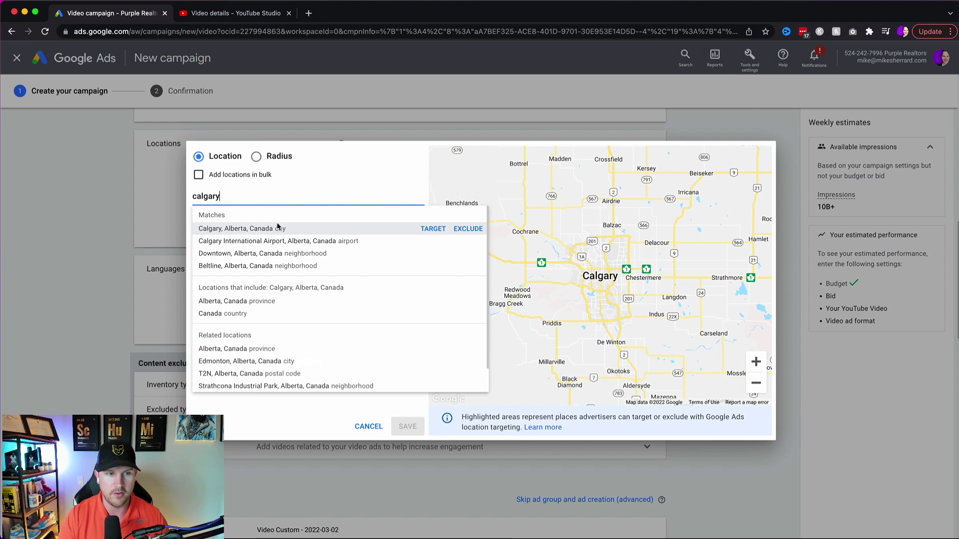
pyautogui.click(244, 227)
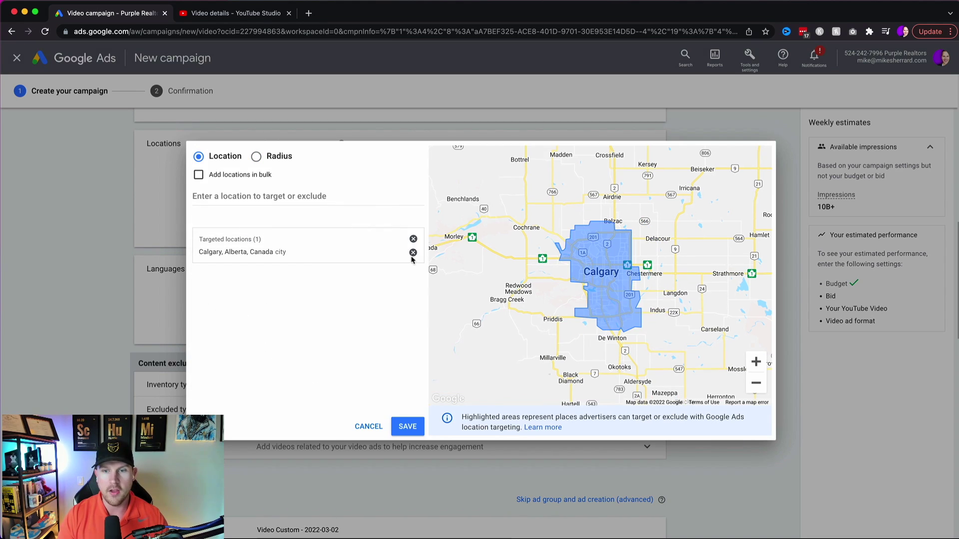
pyautogui.click(408, 426)
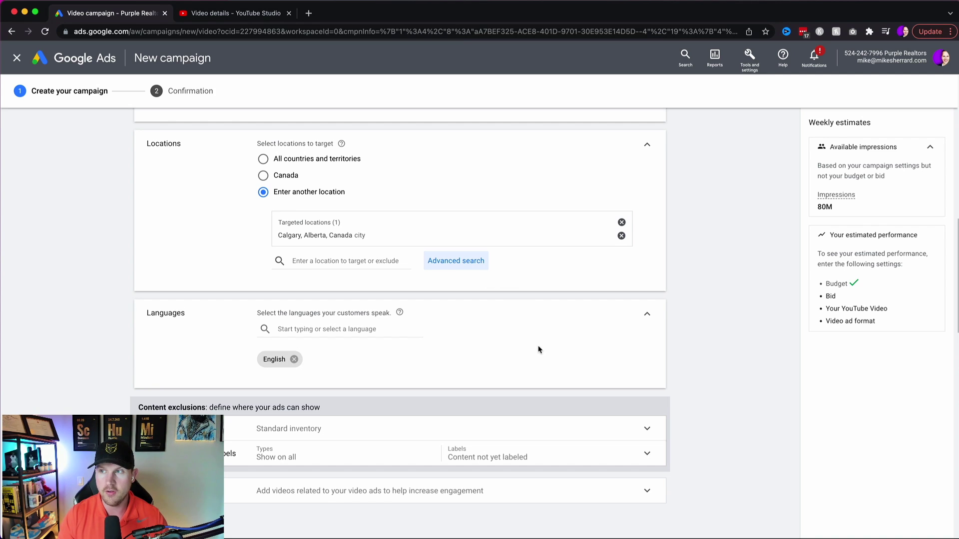
# Review the inventory type options under the content exclusions and keep Standard inventory
pyautogui.scroll(-5, 539, 350)
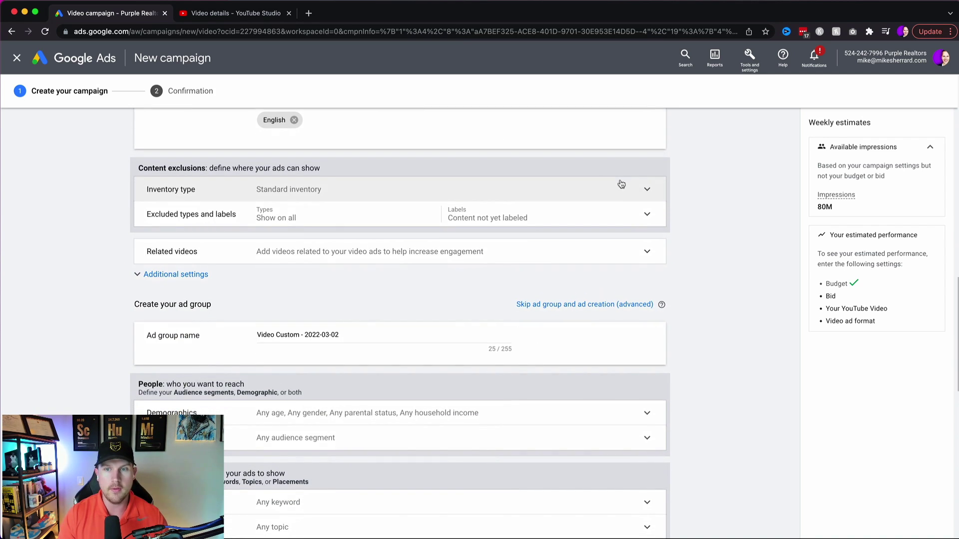
pyautogui.click(644, 190)
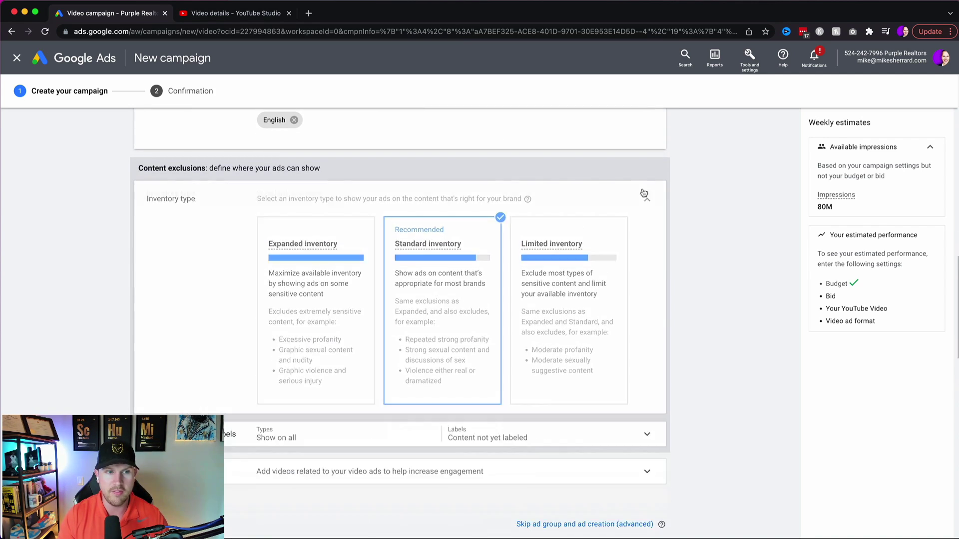
pyautogui.click(643, 192)
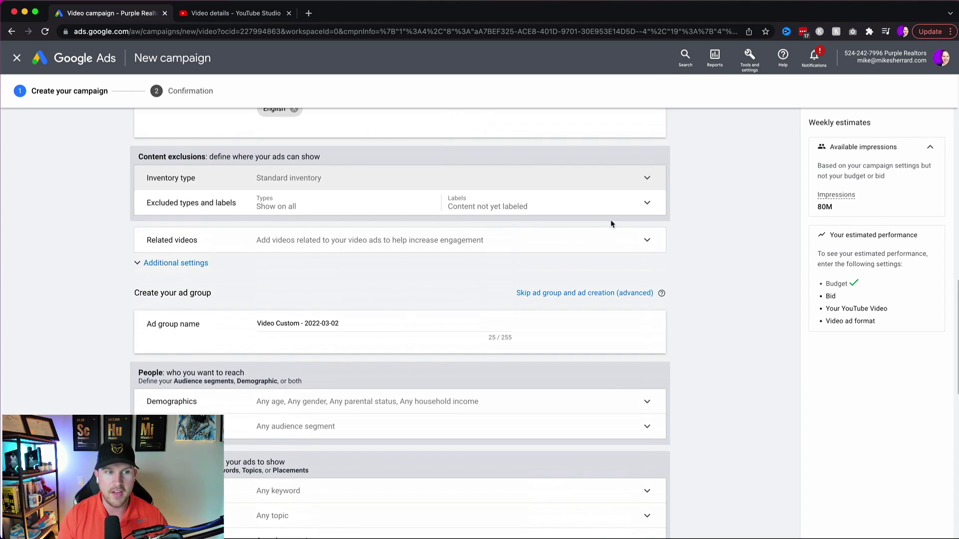
# Exclude embedded YouTube videos and live streaming videos from the content types where the ads can show
pyautogui.click(646, 201)
pyautogui.click(263, 249)
pyautogui.click(263, 271)
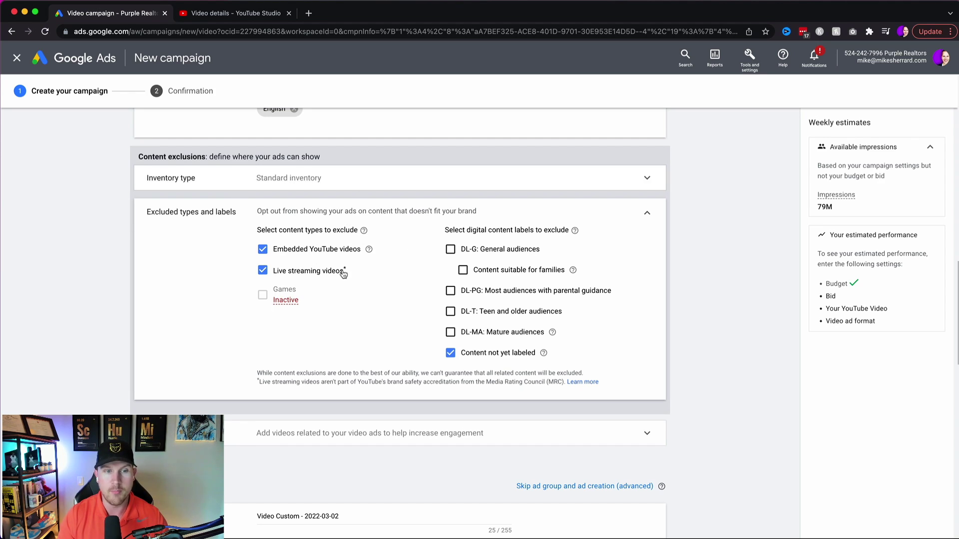
pyautogui.click(645, 214)
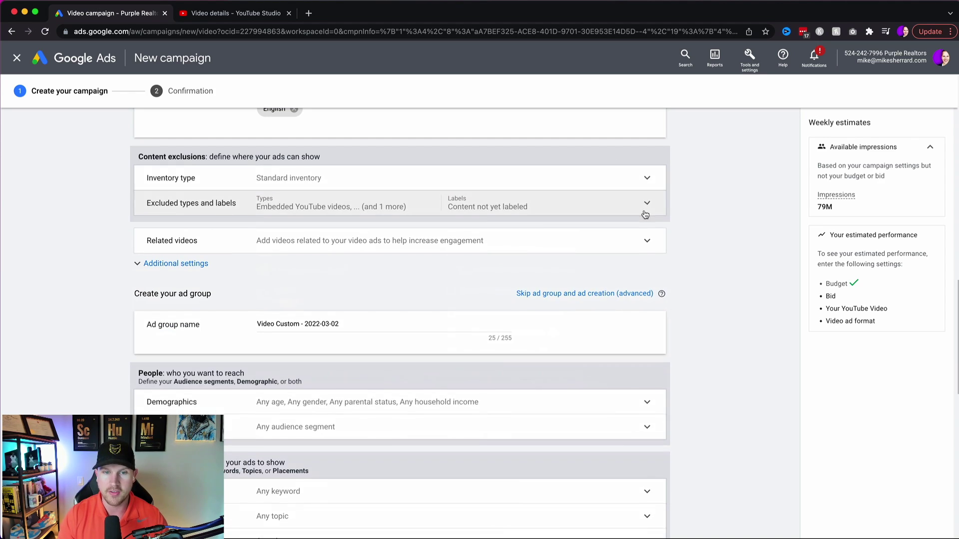
# Rename the ad group as "Calgary Home Buyers"
pyautogui.scroll(-2, 645, 214)
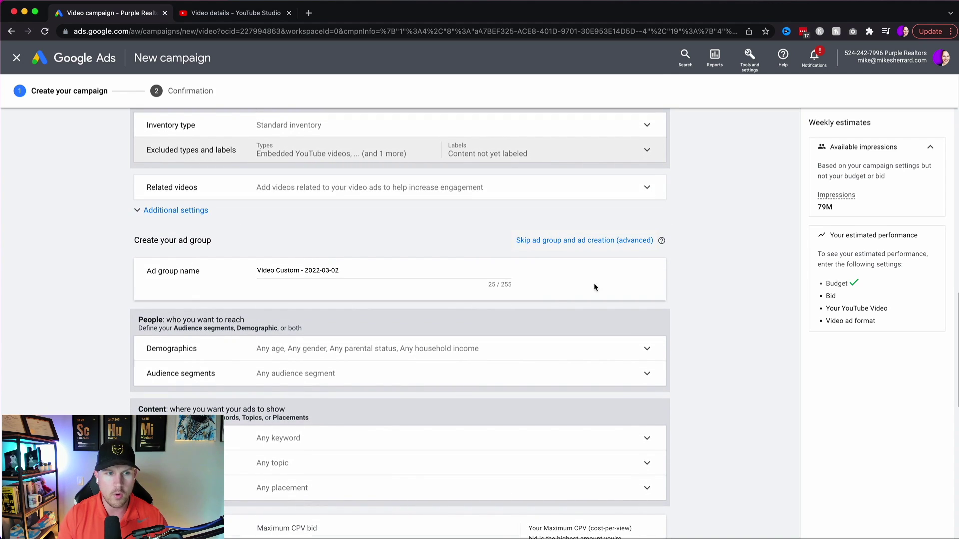
pyautogui.moveTo(337, 271); pyautogui.dragTo(193, 271)
pyautogui.press('BackSpace')
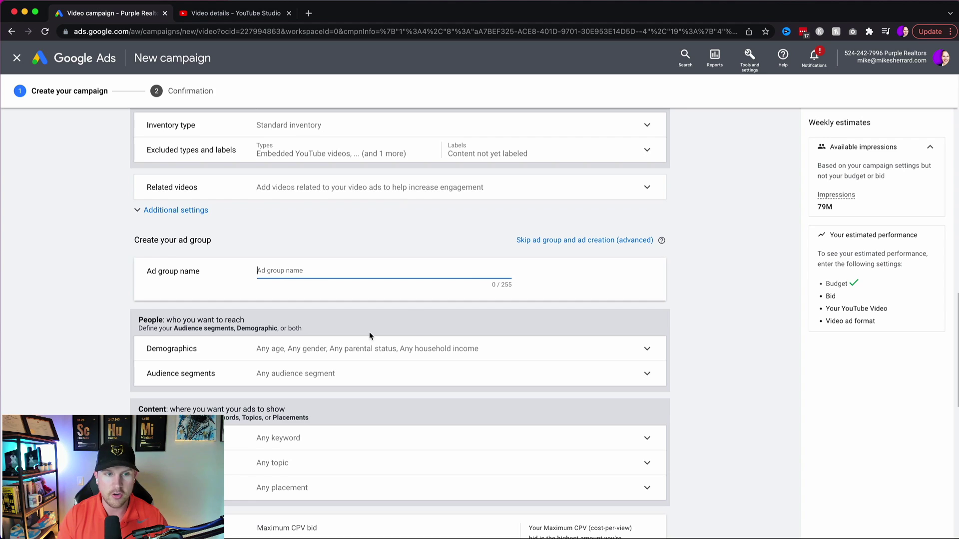
pyautogui.write('C')
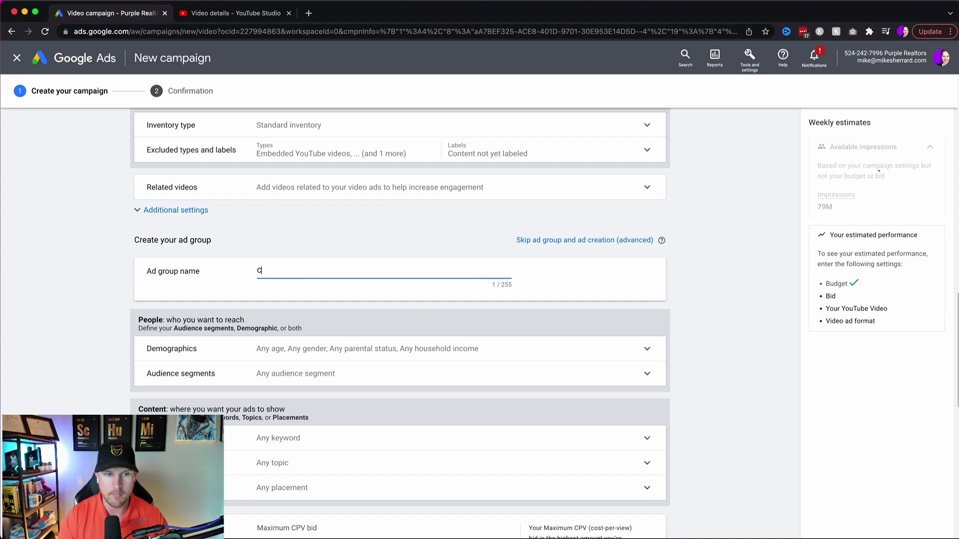
pyautogui.write('algary Home Buyers')
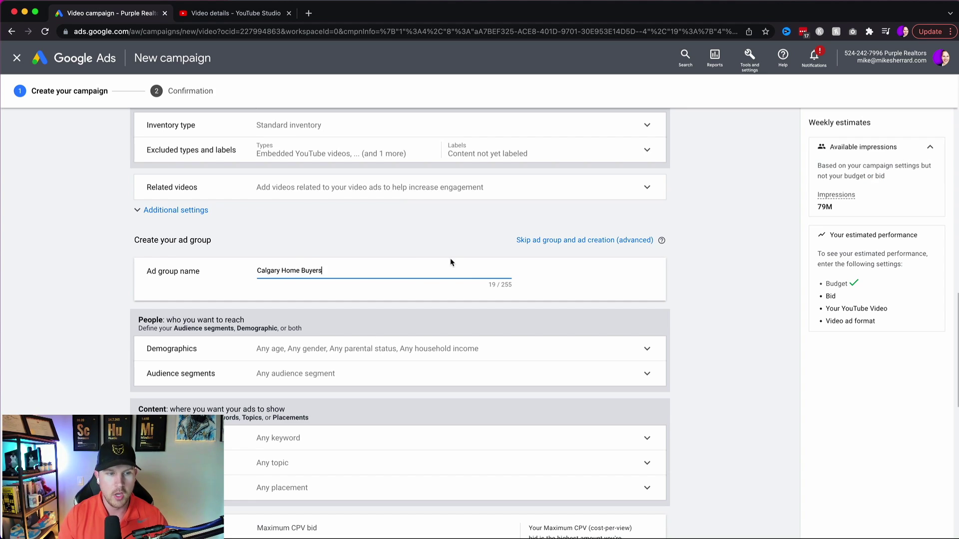
# Review the ad group's demographic targeting options for gender, age, parental status and household income
pyautogui.scroll(-3, 500, 250)
pyautogui.click(610, 222)
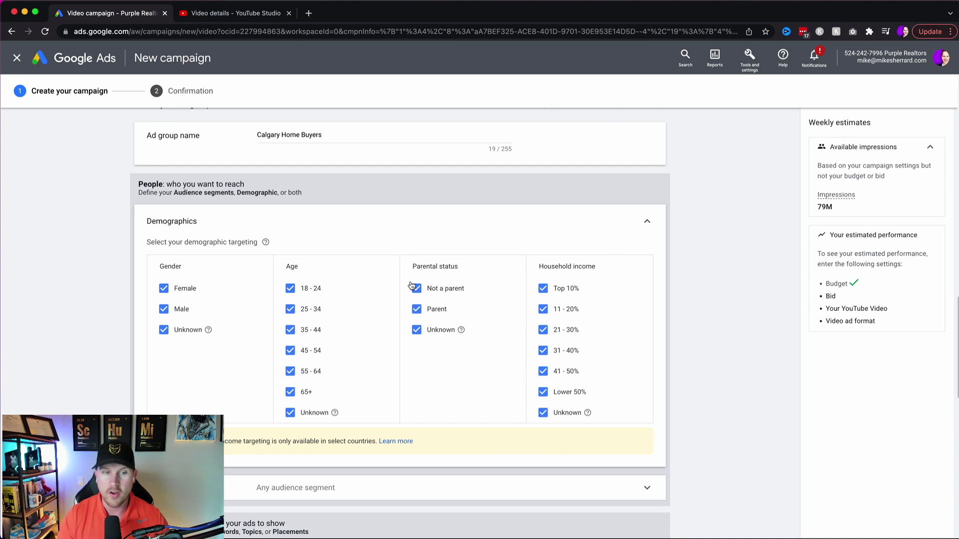
pyautogui.click(648, 221)
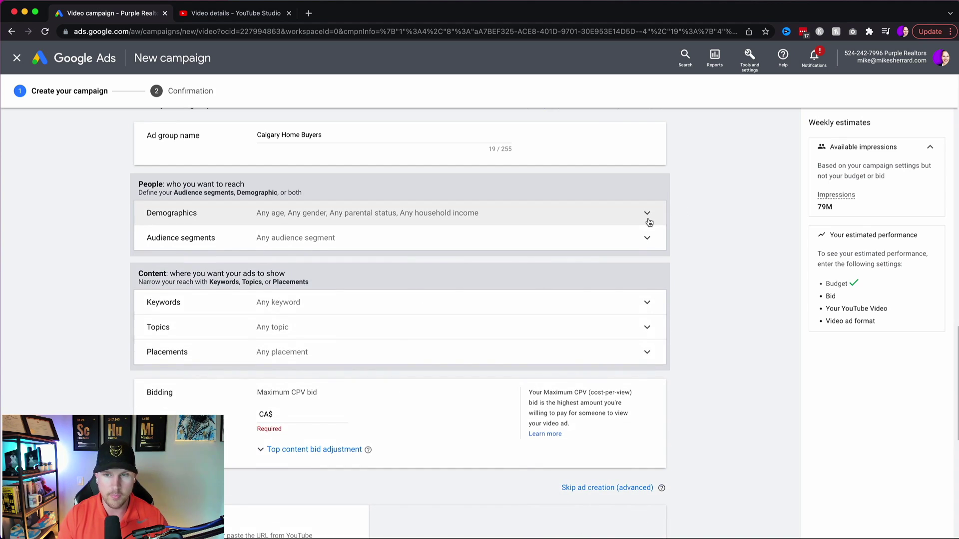
# Search the ad group's audience segments for "real estate" and check the details of the Houses (For Sale) segment
pyautogui.scroll(-1, 650, 223)
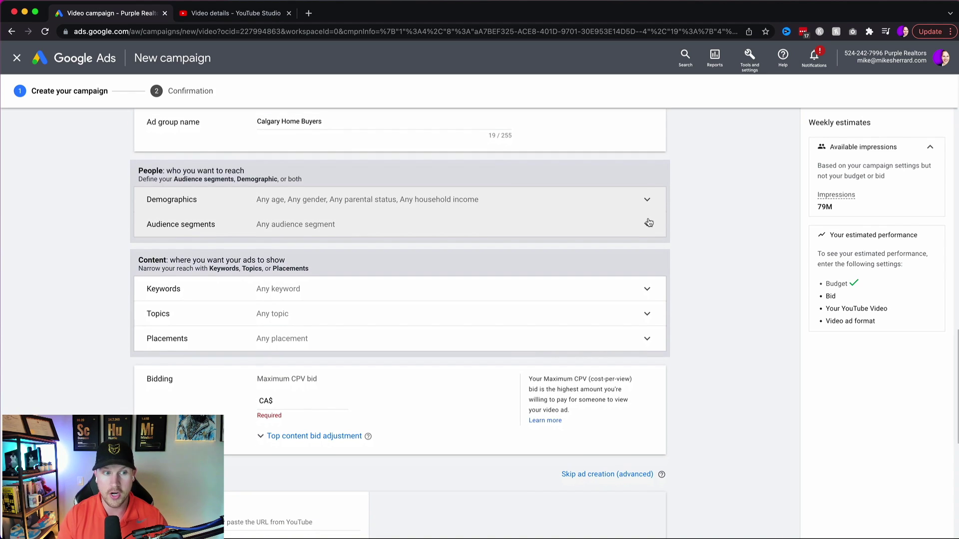
pyautogui.click(635, 227)
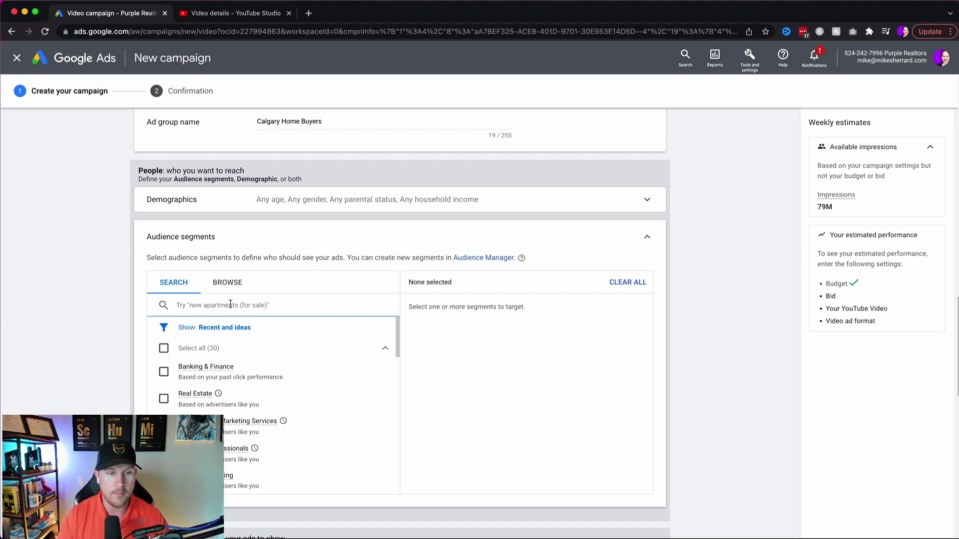
pyautogui.write('real estate')
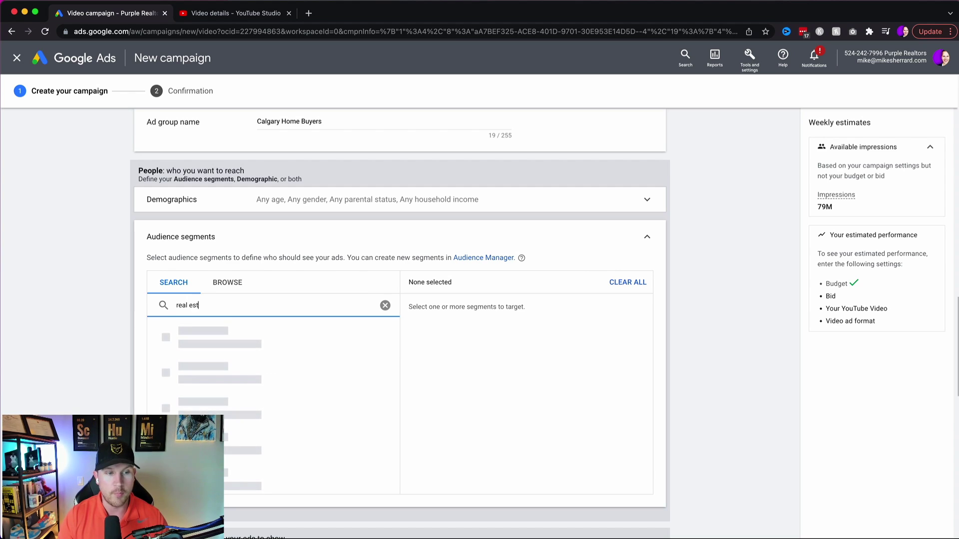
pyautogui.scroll(-2, 124, 277)
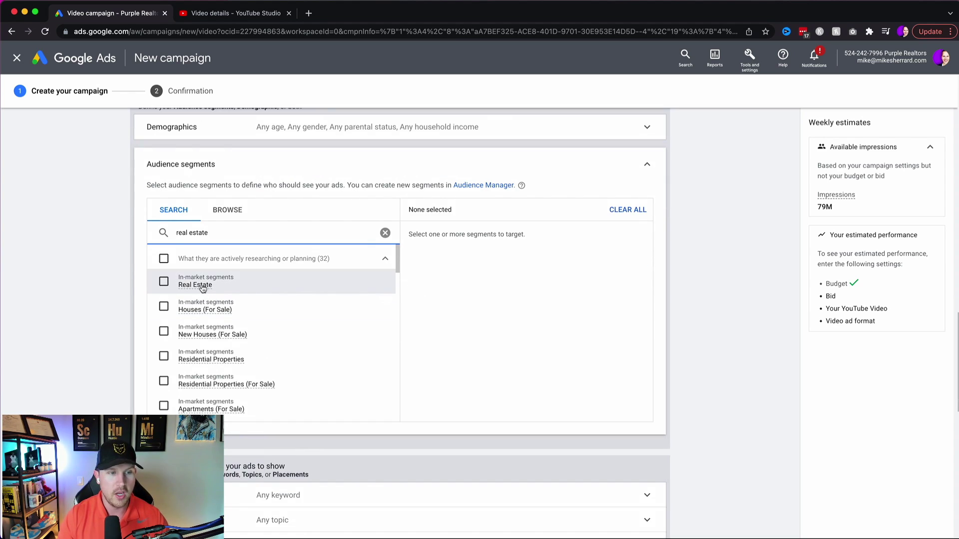
pyautogui.moveTo(203, 289)
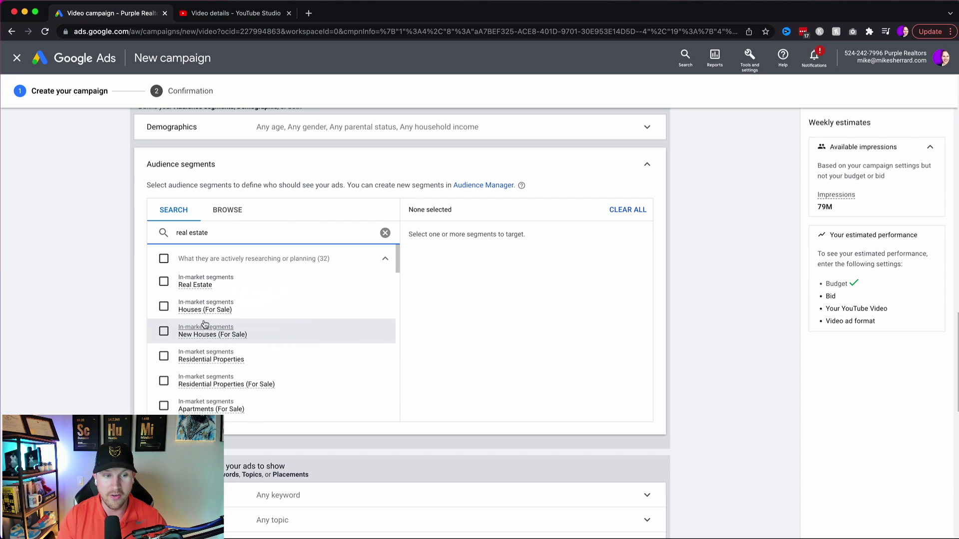
pyautogui.moveTo(205, 316)
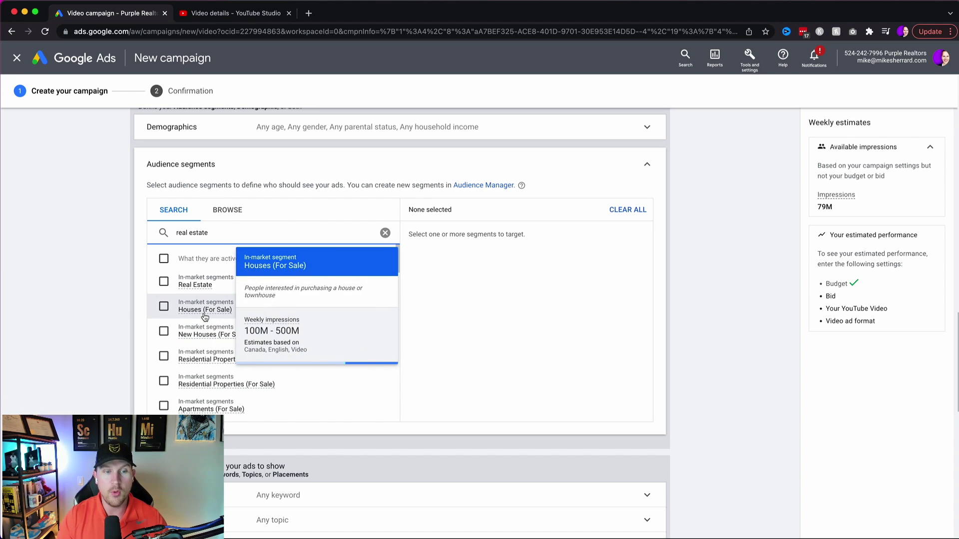
# Target the in-market segments Houses (For Sale), New Houses (For Sale), Residential Properties, Residential Properties (For Sale), Apartments (For Sale) and New Apartments (For Sale)
pyautogui.click(163, 307)
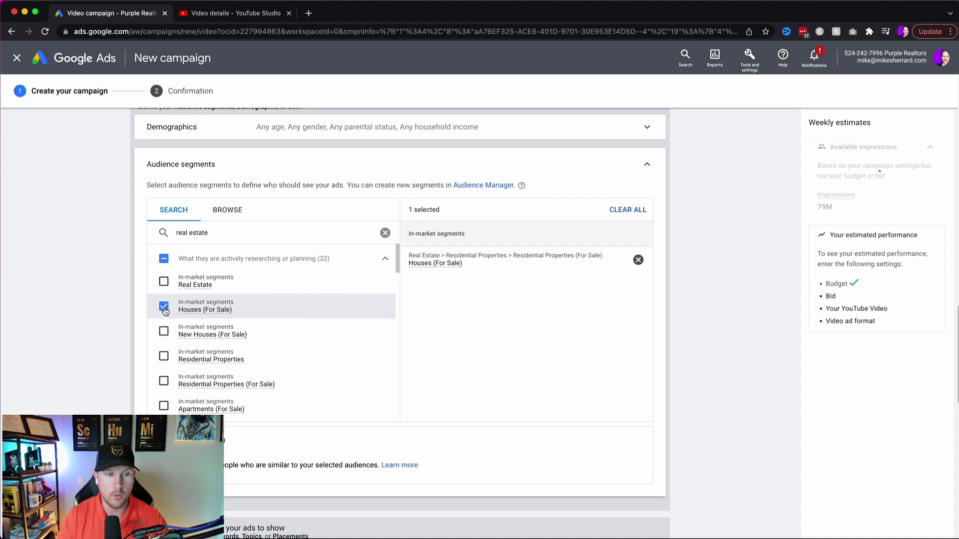
pyautogui.click(164, 332)
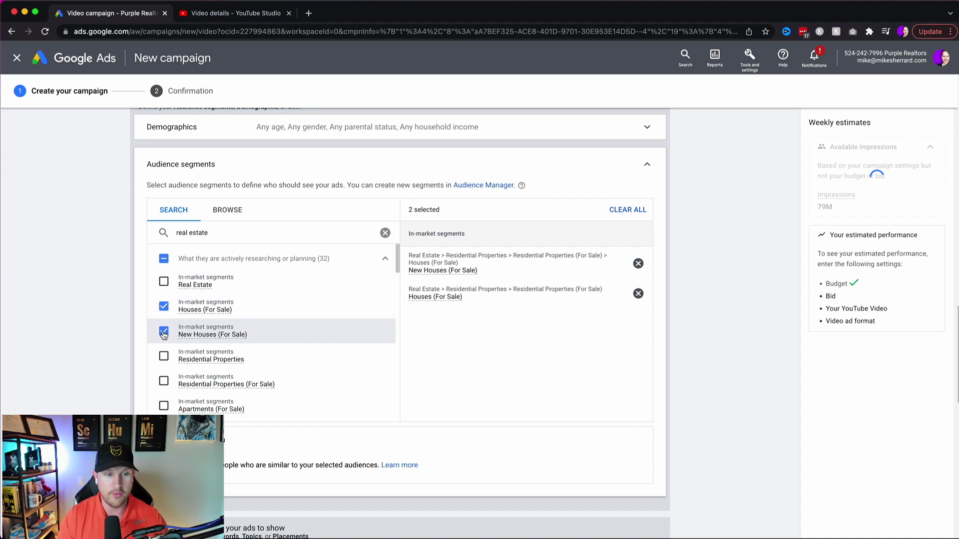
pyautogui.click(165, 357)
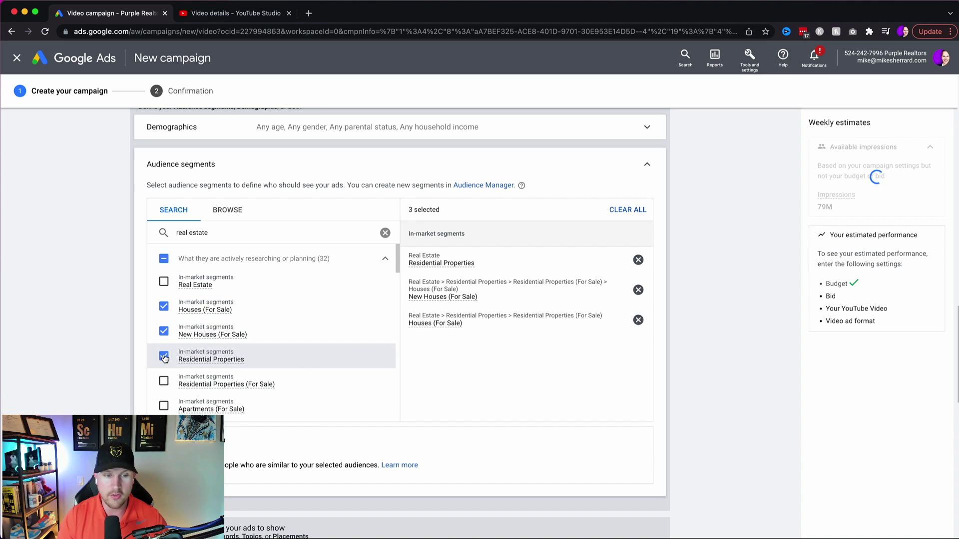
pyautogui.click(163, 383)
pyautogui.scroll(-1, 163, 382)
pyautogui.click(163, 383)
pyautogui.scroll(-1, 163, 382)
pyautogui.click(163, 382)
# Add the "properties for sale" and "Homes for Sale" in-market segments to the targeted audience and check the Homes for Sale details
pyautogui.scroll(-4, 170, 383)
pyautogui.scroll(-5, 175, 385)
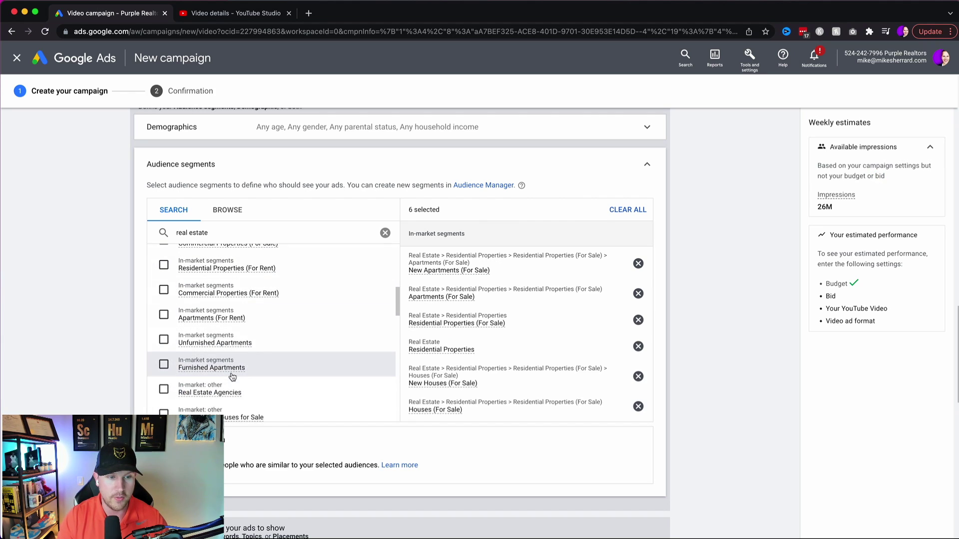
pyautogui.scroll(-1, 222, 349)
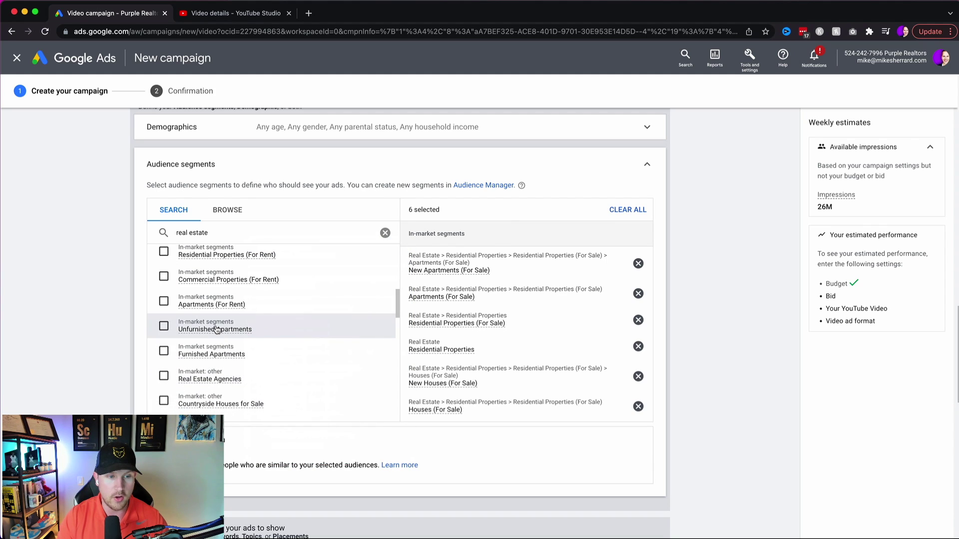
pyautogui.moveTo(216, 329)
pyautogui.scroll(-1, 216, 330)
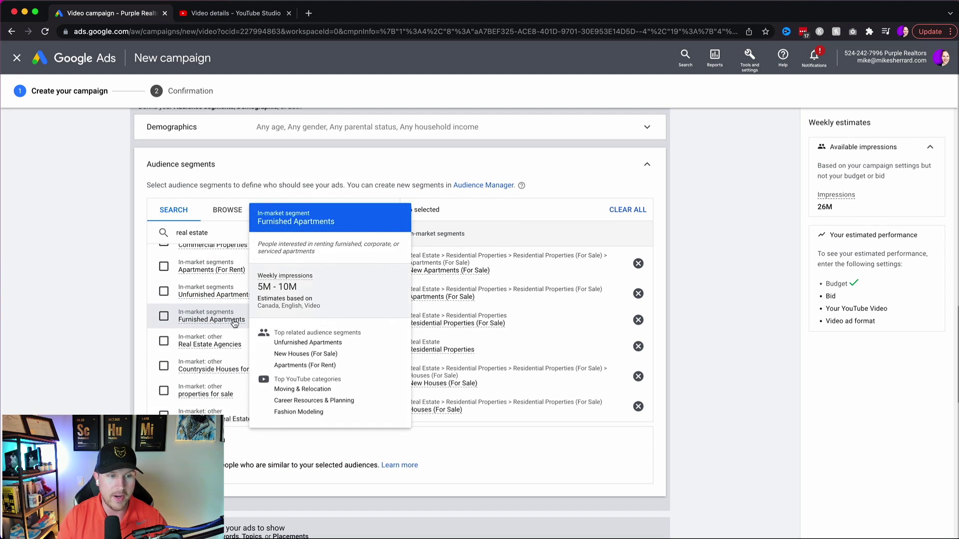
pyautogui.scroll(-3, 222, 359)
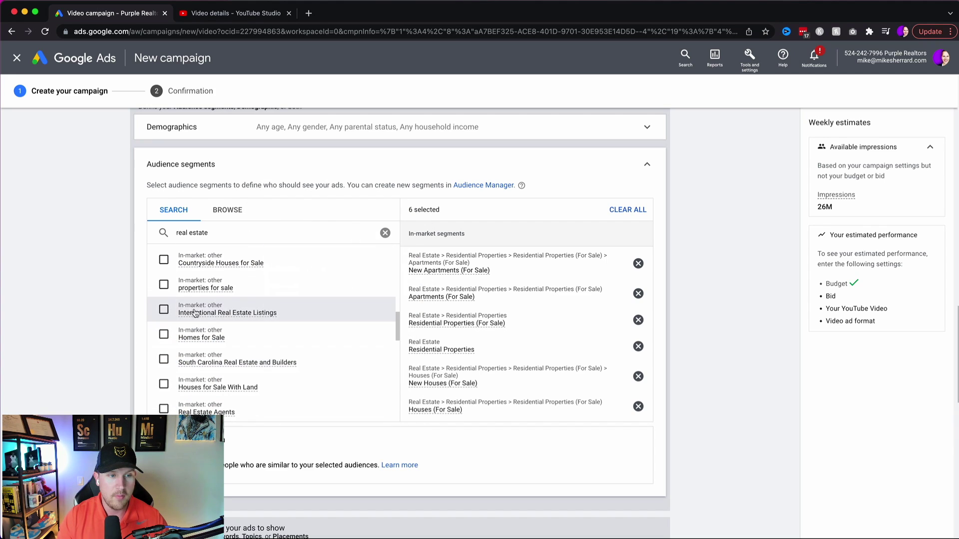
pyautogui.click(163, 284)
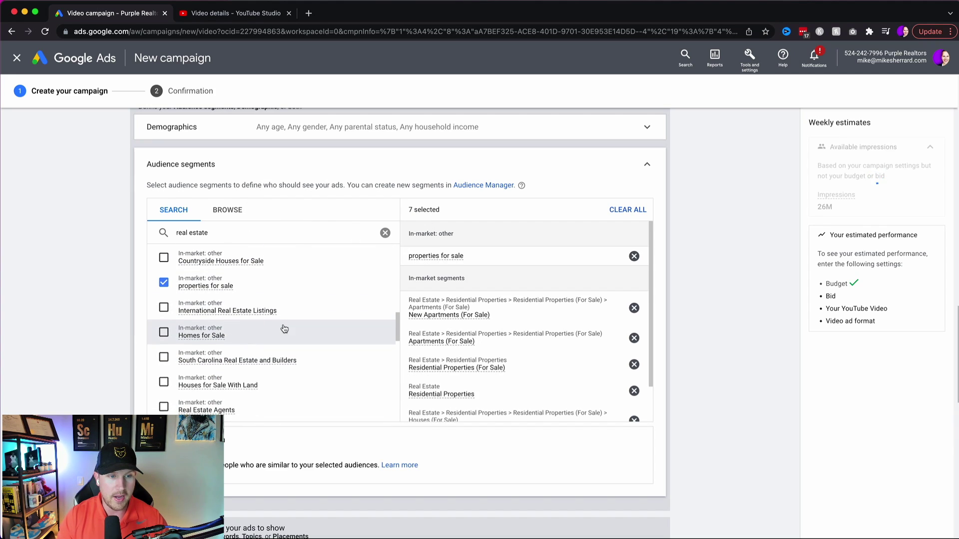
pyautogui.scroll(-1, 282, 327)
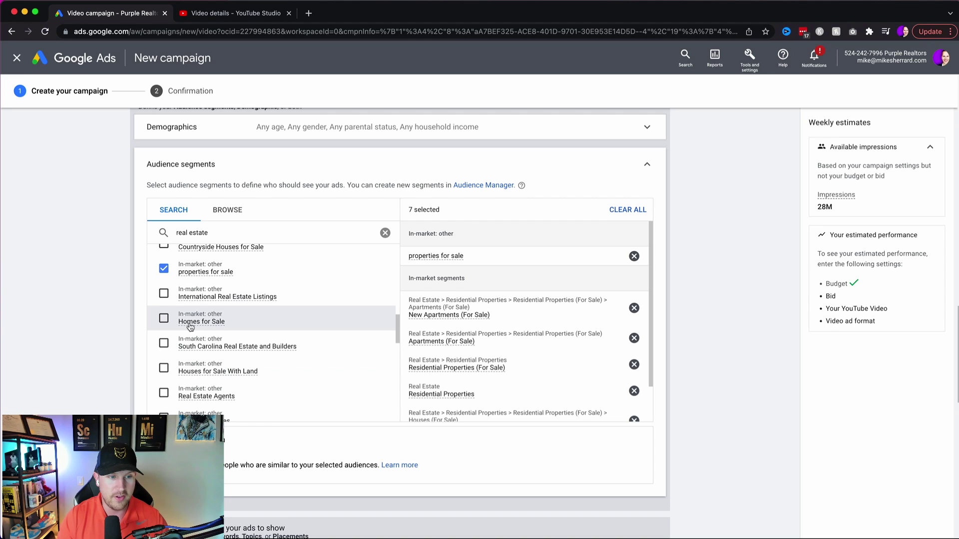
pyautogui.moveTo(189, 331)
pyautogui.click(164, 318)
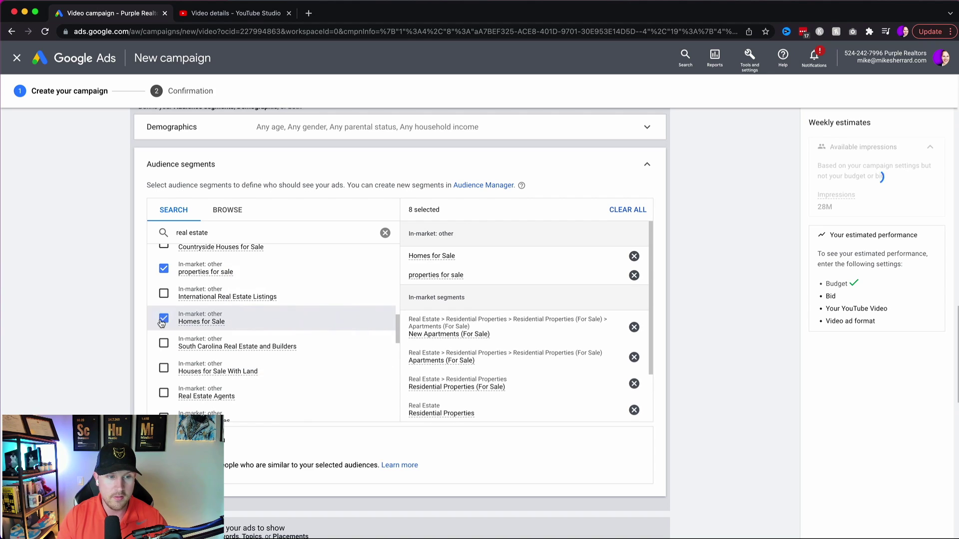
pyautogui.moveTo(200, 324)
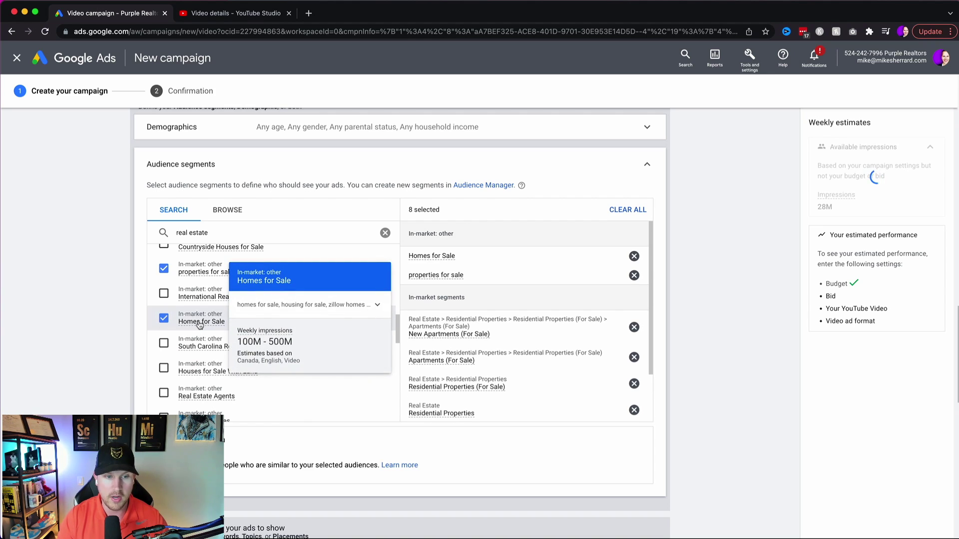
pyautogui.click(378, 305)
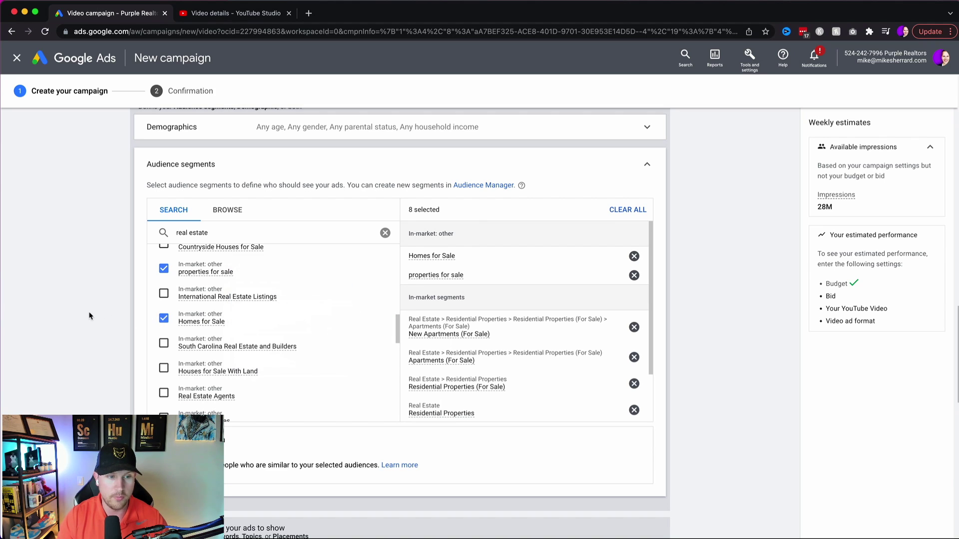
# Add the life event segments Purchasing a Home and Purchasing a Home Soon to the targeted audience
pyautogui.scroll(-3, 227, 345)
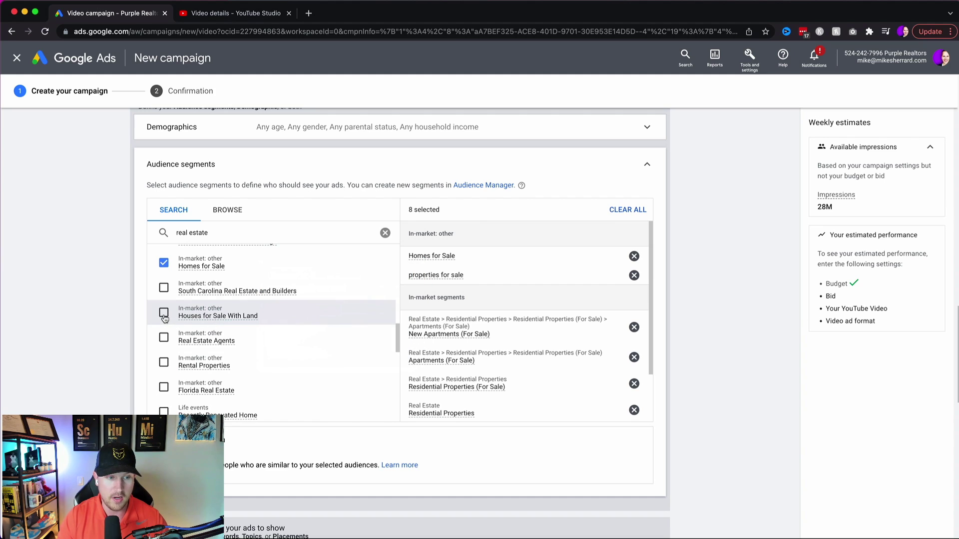
pyautogui.scroll(-5, 164, 318)
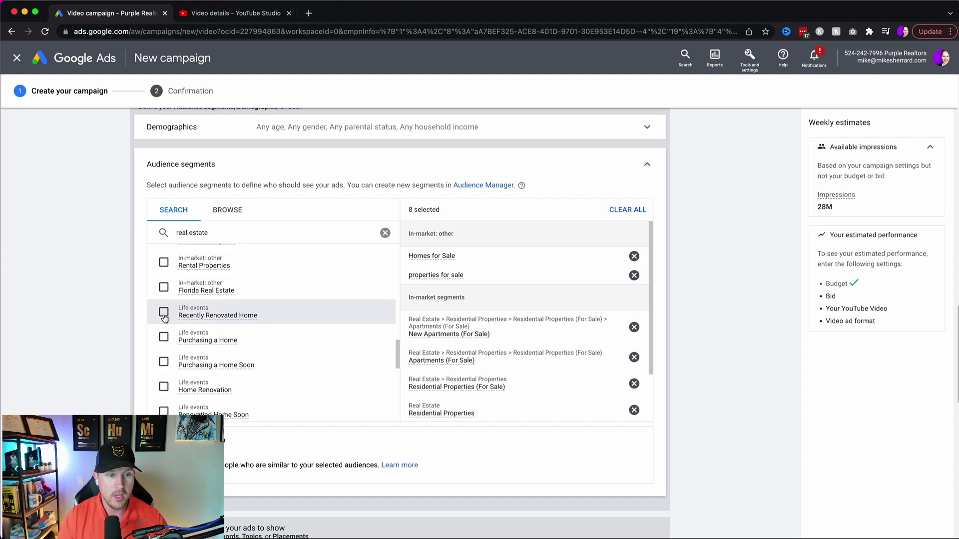
pyautogui.moveTo(208, 323)
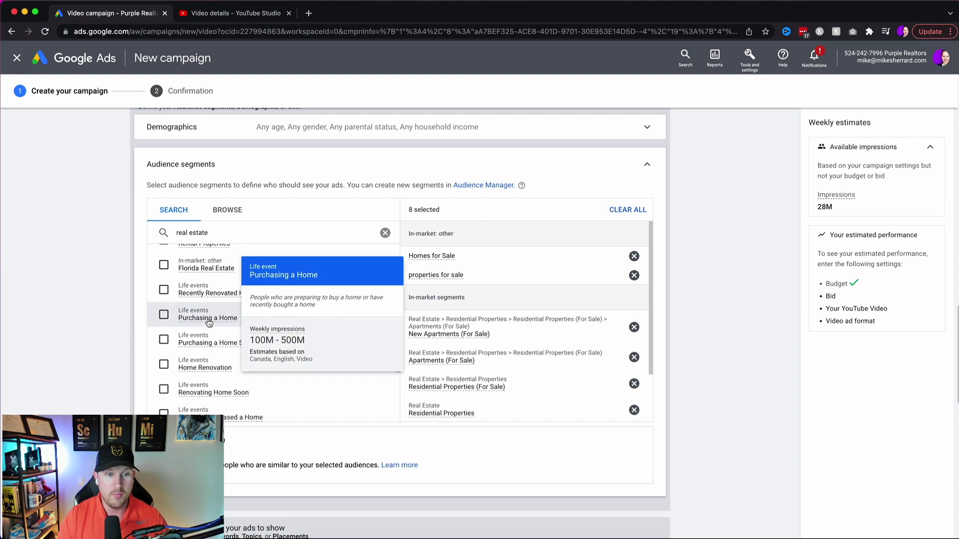
pyautogui.click(166, 317)
pyautogui.click(167, 345)
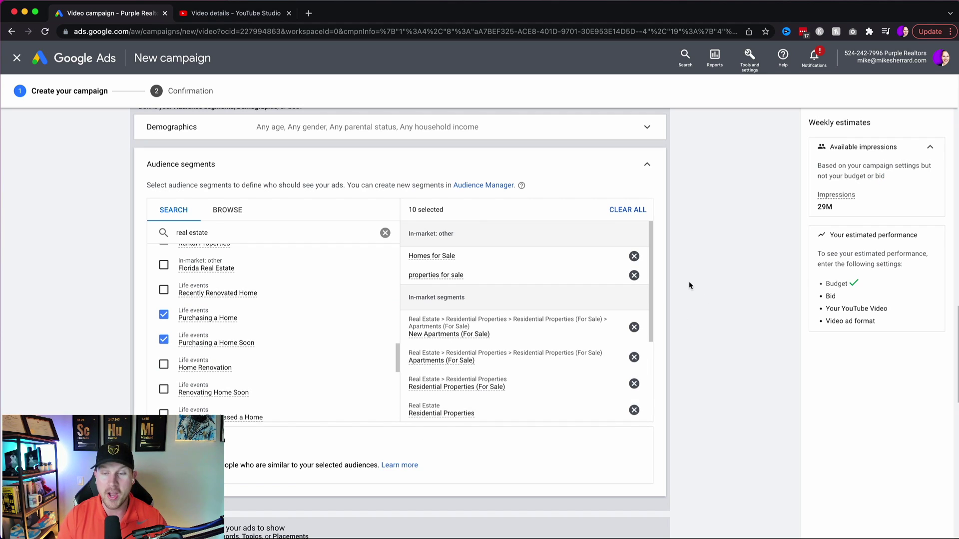
# Review the ad group's demographic age options again together with the selected audience segments
pyautogui.scroll(-3, 689, 283)
pyautogui.scroll(6, 689, 285)
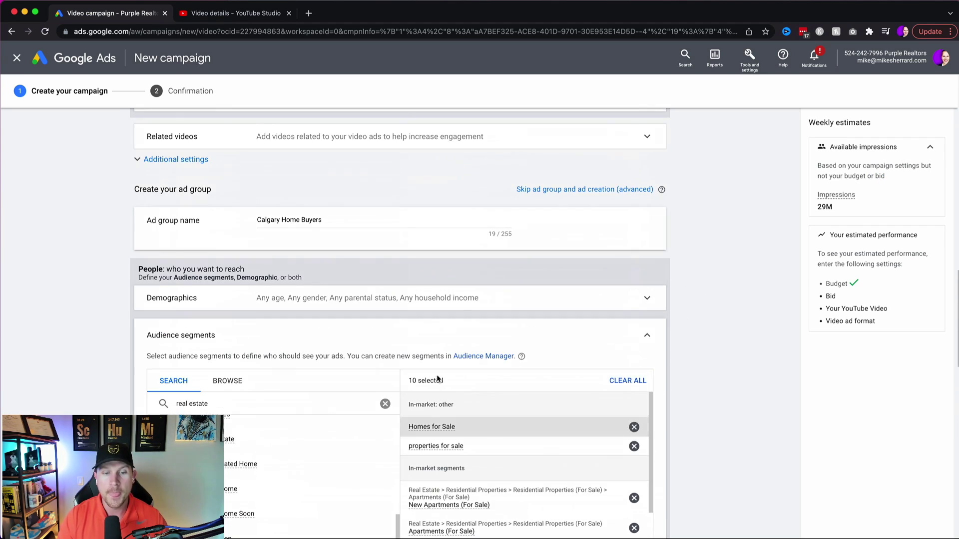
pyautogui.click(640, 304)
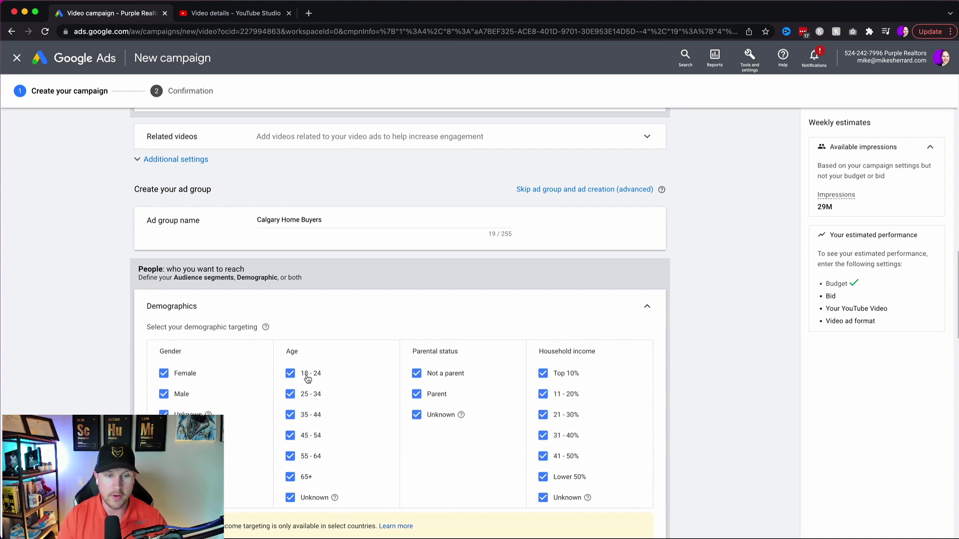
pyautogui.click(645, 309)
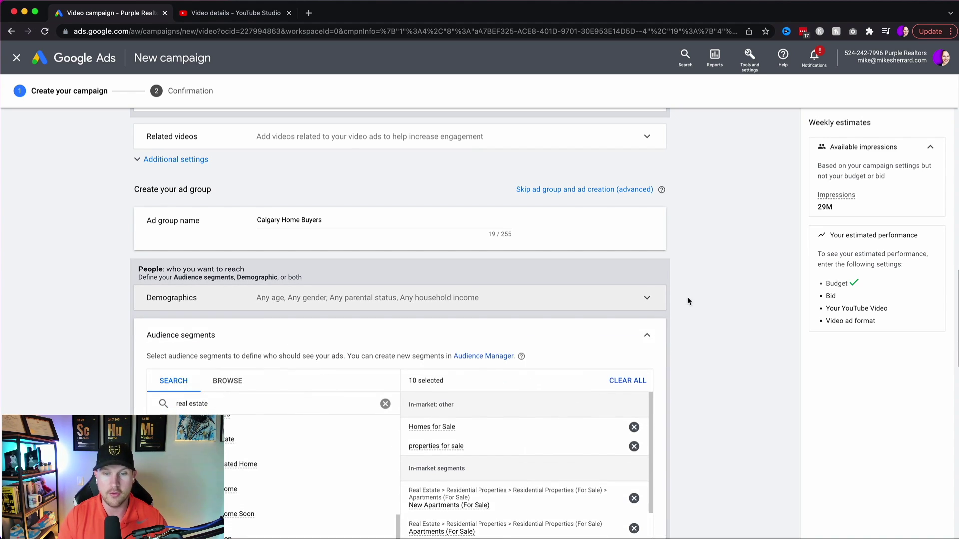
pyautogui.scroll(-5, 689, 300)
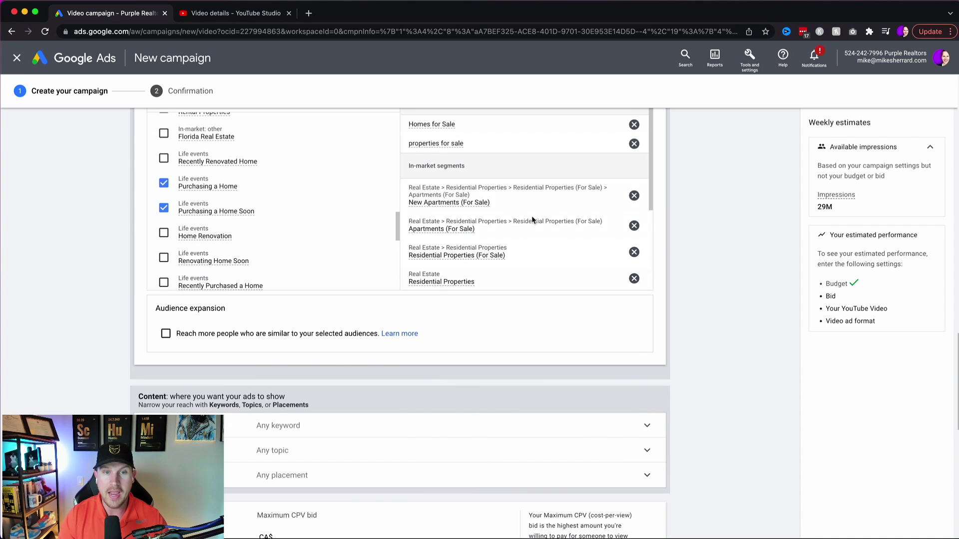
pyautogui.scroll(3, 517, 195)
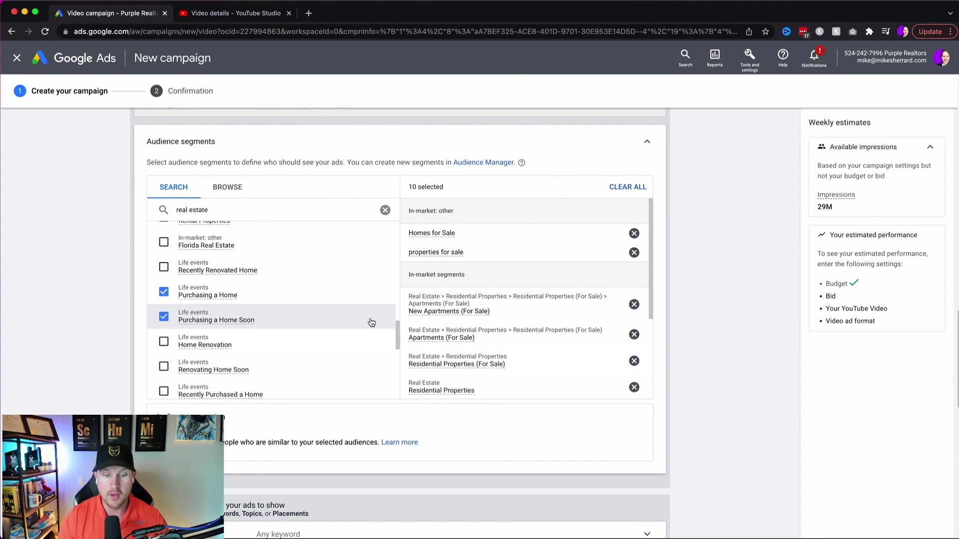
pyautogui.scroll(-10, 697, 261)
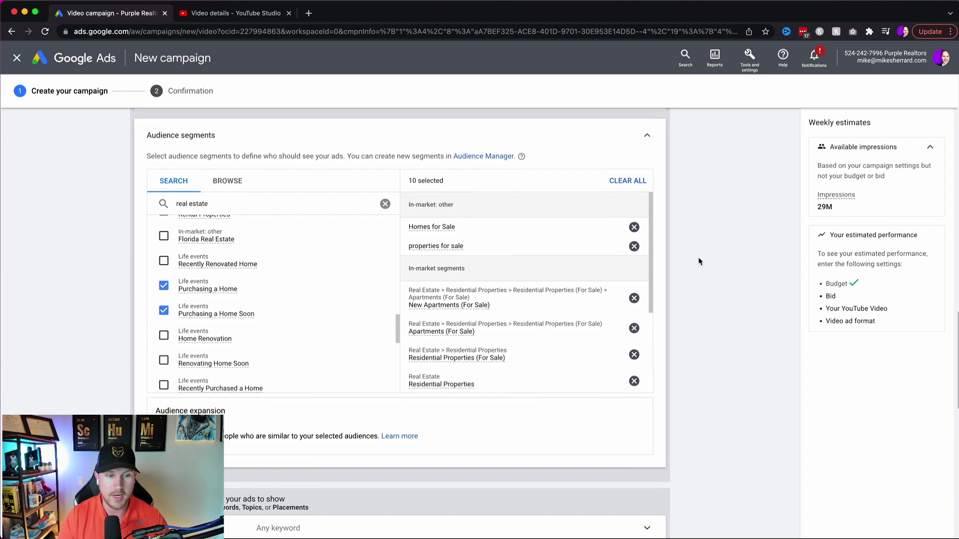
pyautogui.scroll(5, 699, 261)
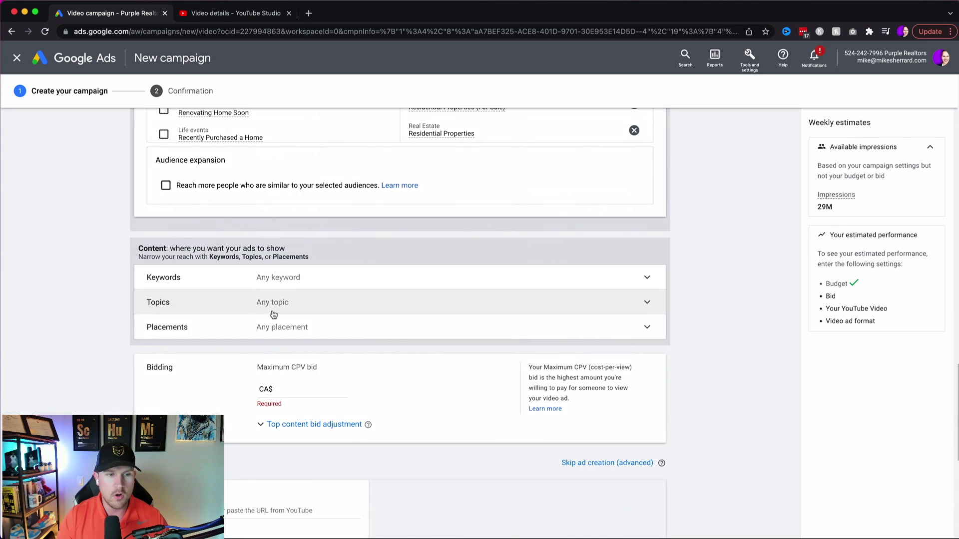
# Examine the placement targeting options for YouTube channels, videos and video lineups without selecting any
pyautogui.click(376, 328)
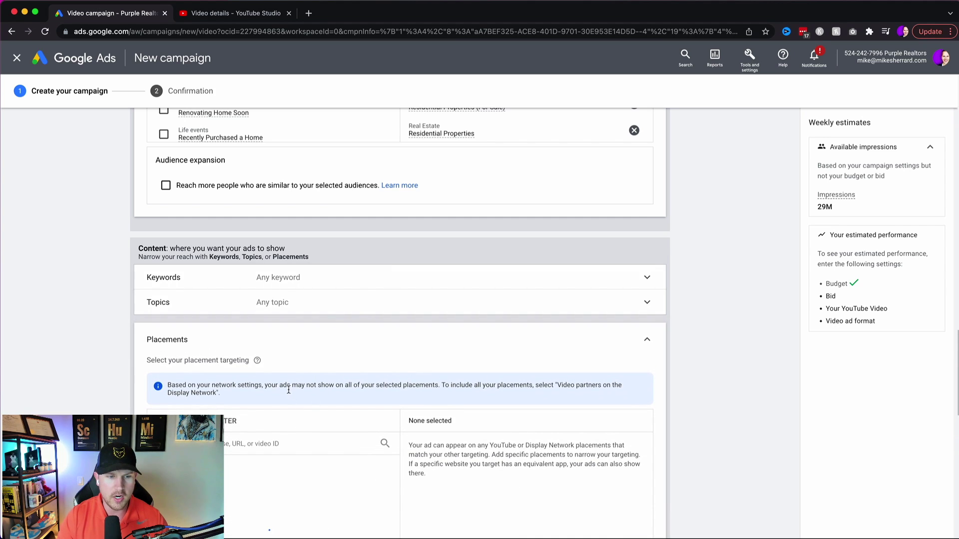
pyautogui.scroll(-3, 292, 379)
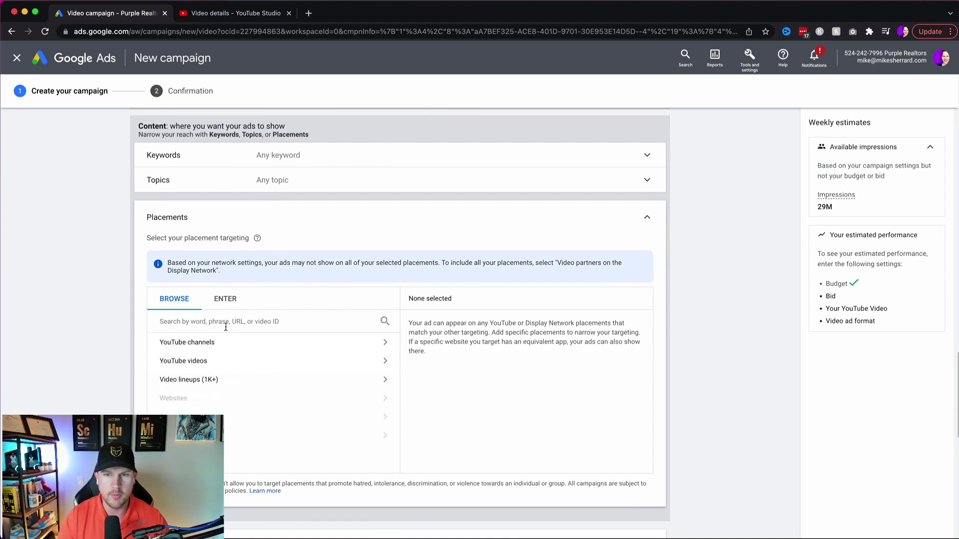
pyautogui.click(648, 218)
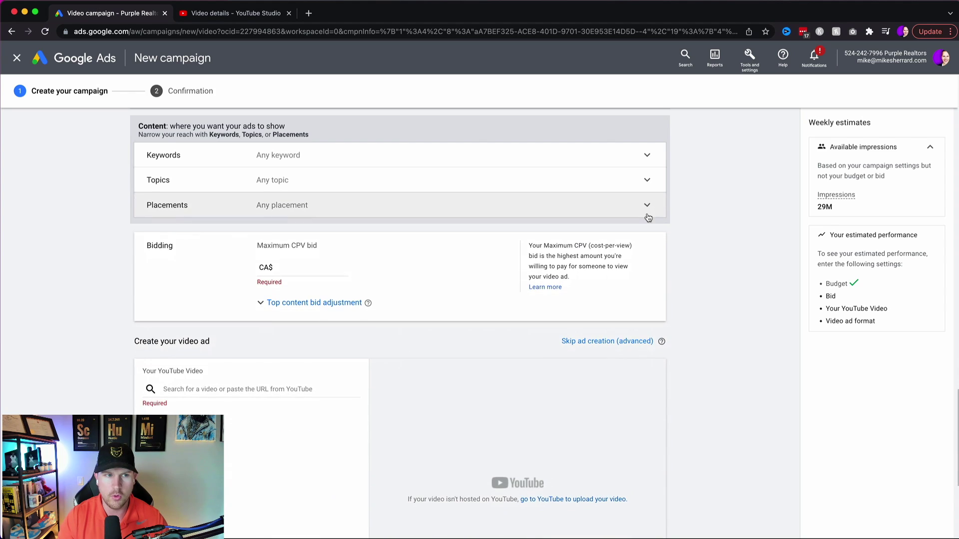
# Search the content topics for "real estate", clear the search, and return to the selected audience segments
pyautogui.click(325, 182)
pyautogui.click(290, 244)
pyautogui.write('real estate')
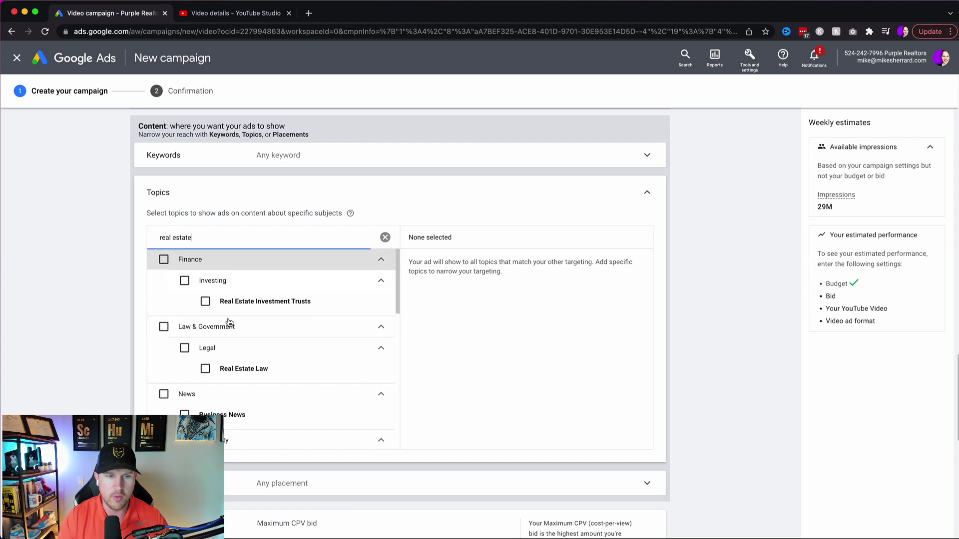
pyautogui.click(385, 238)
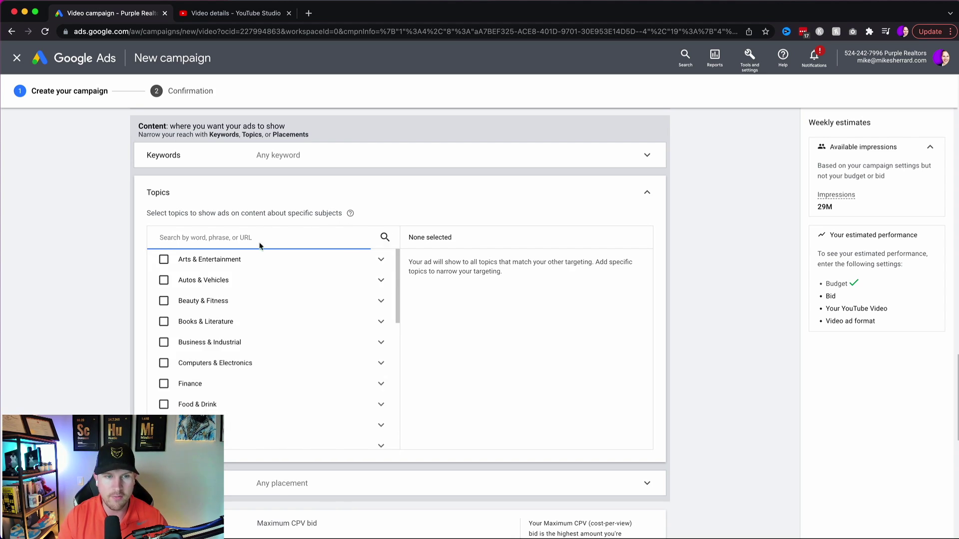
pyautogui.scroll(7, 566, 150)
pyautogui.scroll(-3, 591, 226)
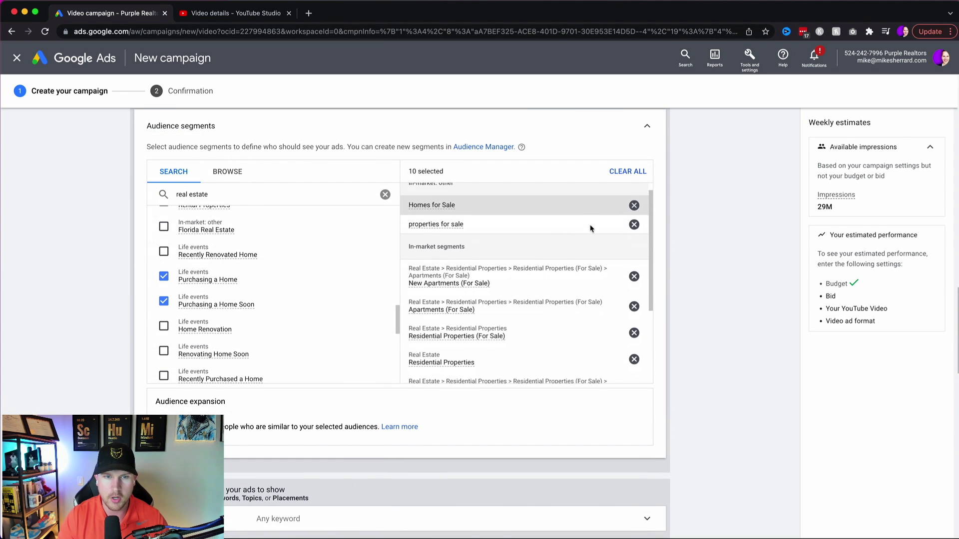
# Collapse the topic targeting options and set the ad group's maximum CPV bid to CA$0.50
pyautogui.scroll(-2, 428, 426)
pyautogui.scroll(-5, 428, 426)
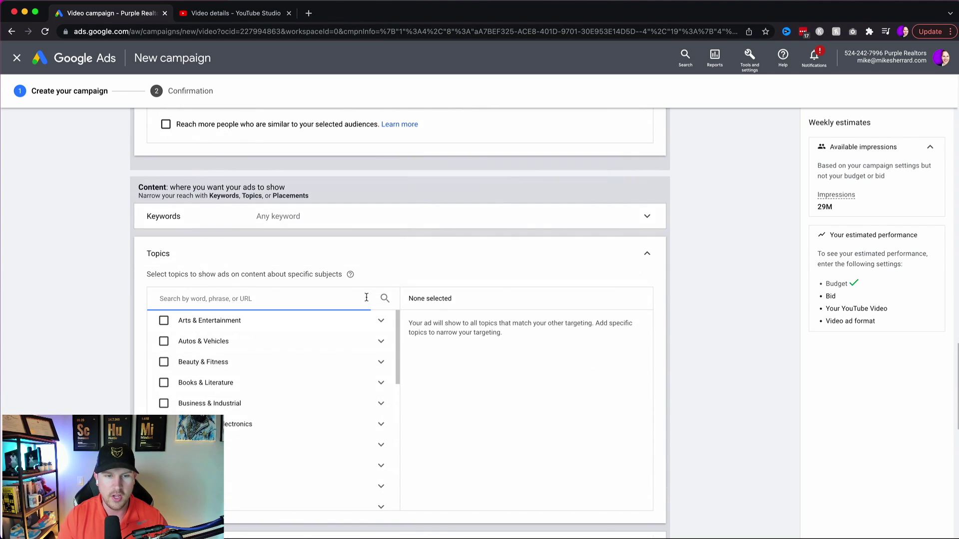
pyautogui.click(647, 255)
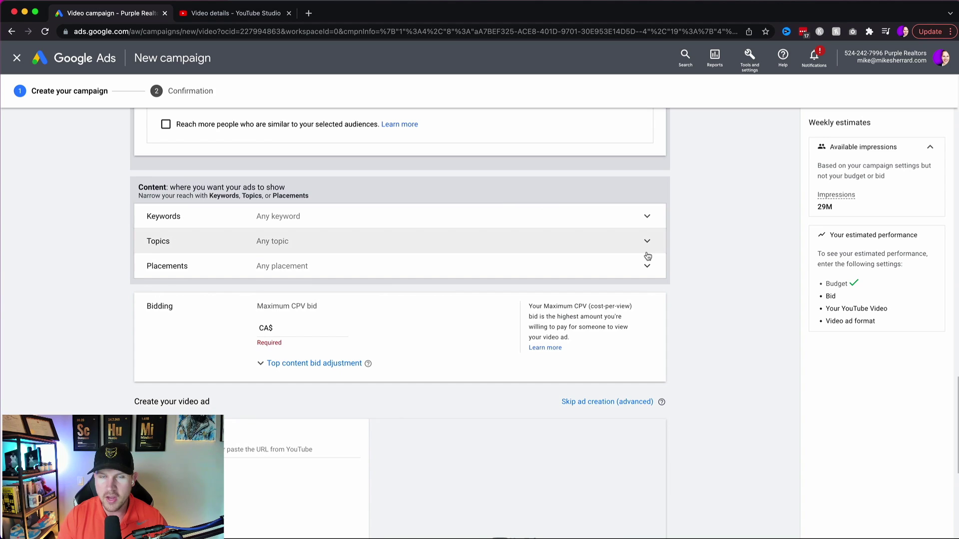
pyautogui.click(339, 329)
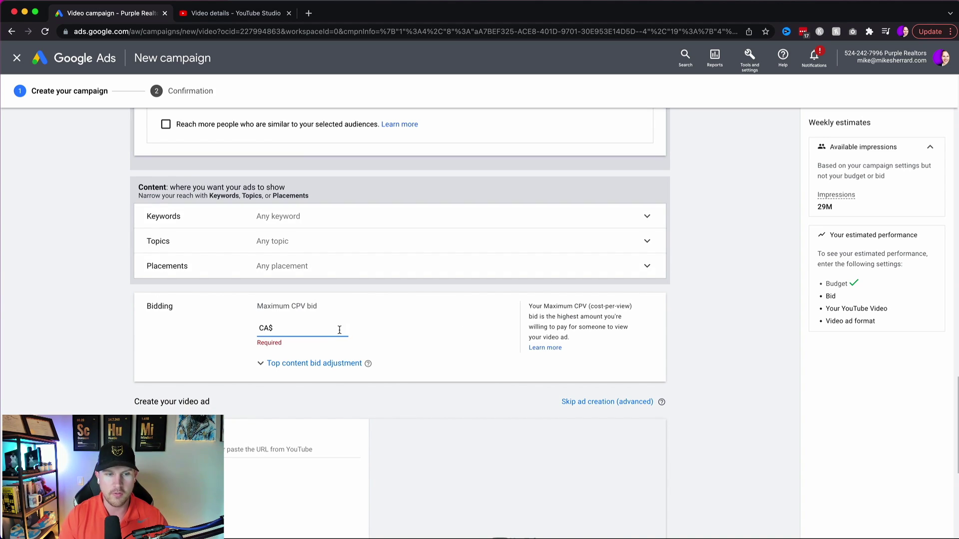
pyautogui.write('0.50')
pyautogui.click(376, 333)
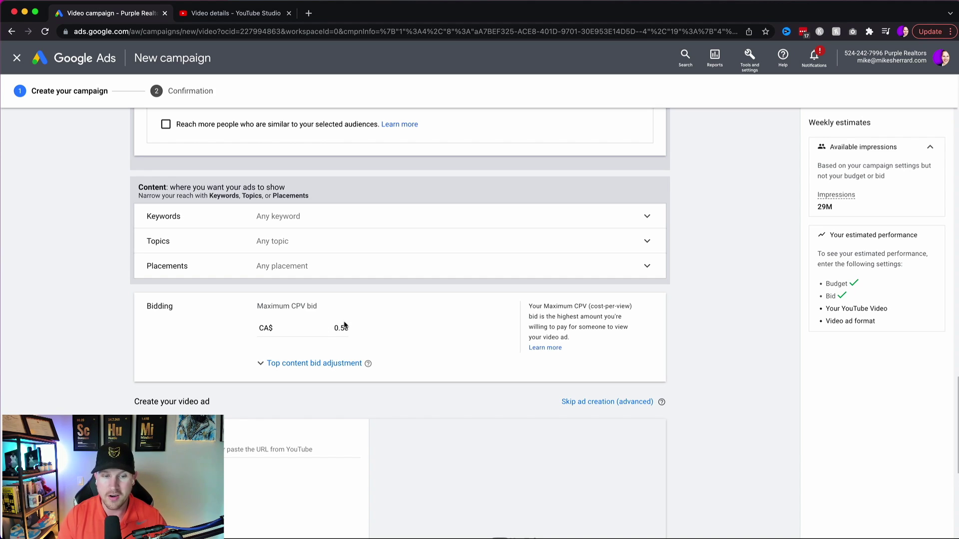
# Switch to YouTube Studio and copy the link of the video "THOUSANDS OF AGENTS ARE CLOSING DEALS ON SOCIAL MEDIA - FREE TRAINING"
pyautogui.scroll(-6, 344, 325)
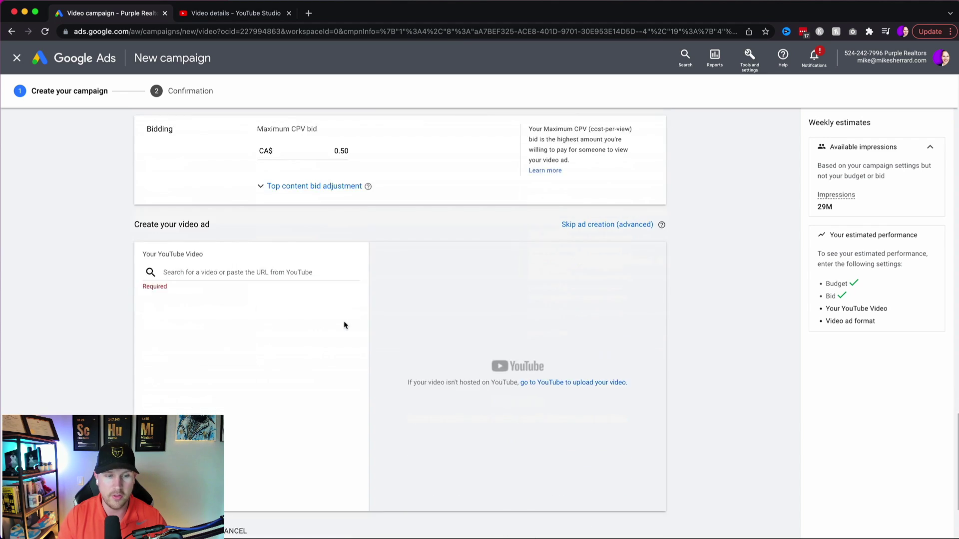
pyautogui.scroll(3, 344, 325)
pyautogui.scroll(-2, 344, 325)
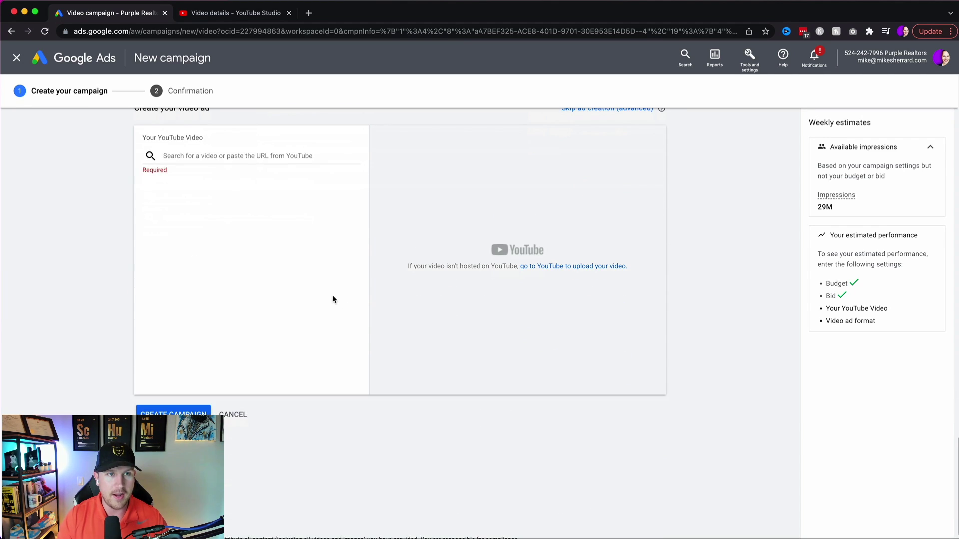
pyautogui.click(237, 12)
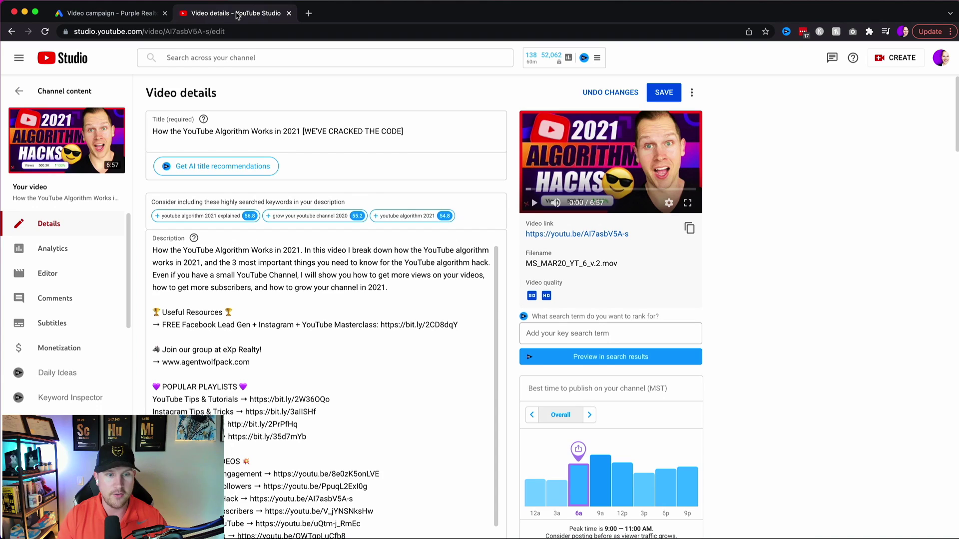
pyautogui.click(11, 93)
pyautogui.click(574, 89)
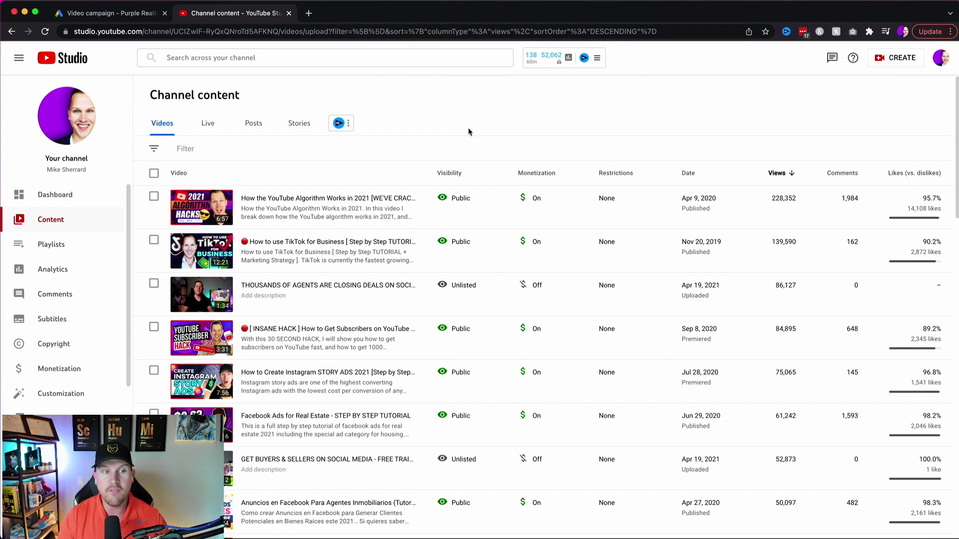
pyautogui.click(197, 290)
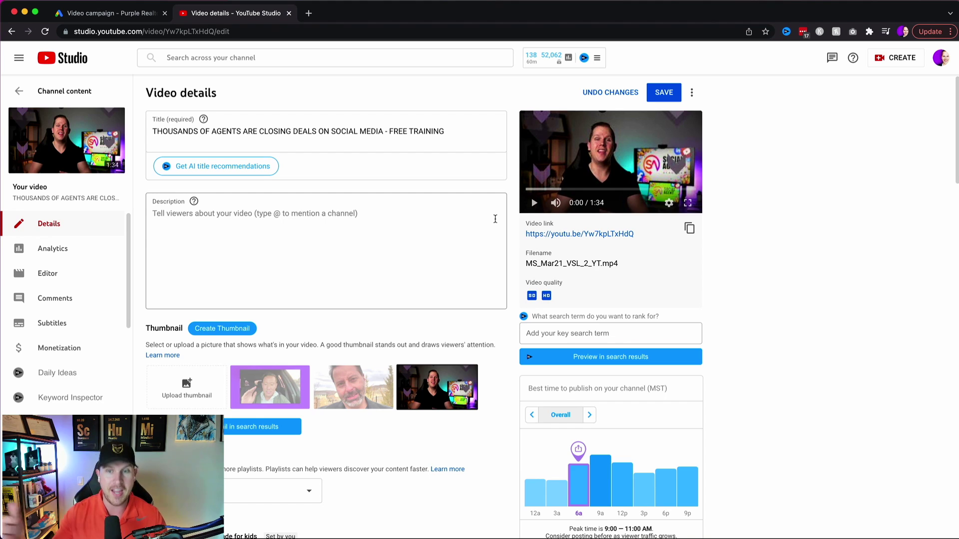
pyautogui.click(689, 229)
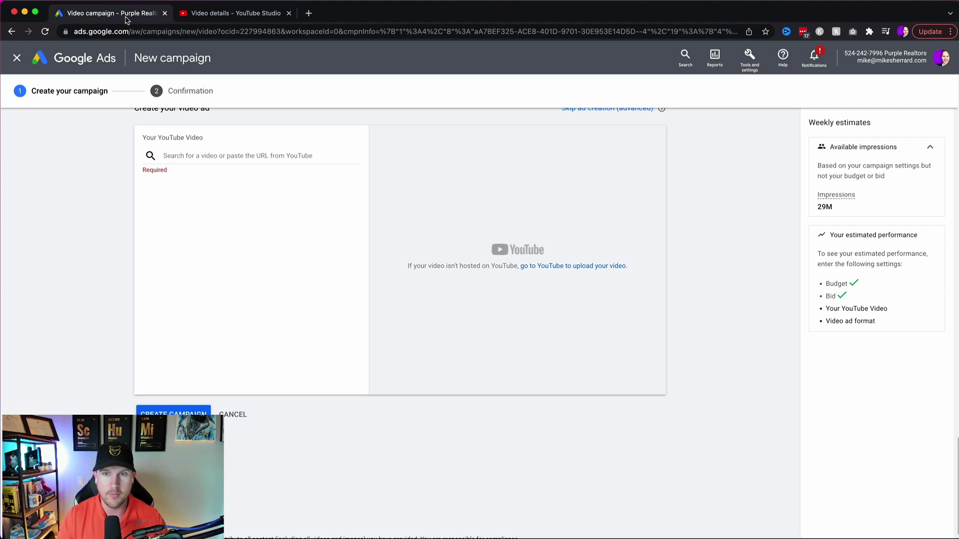
# Switch back to the Google Ads campaign and add the copied YouTube link as the ad's video
pyautogui.click(126, 15)
pyautogui.click(203, 155)
pyautogui.press('super+v')
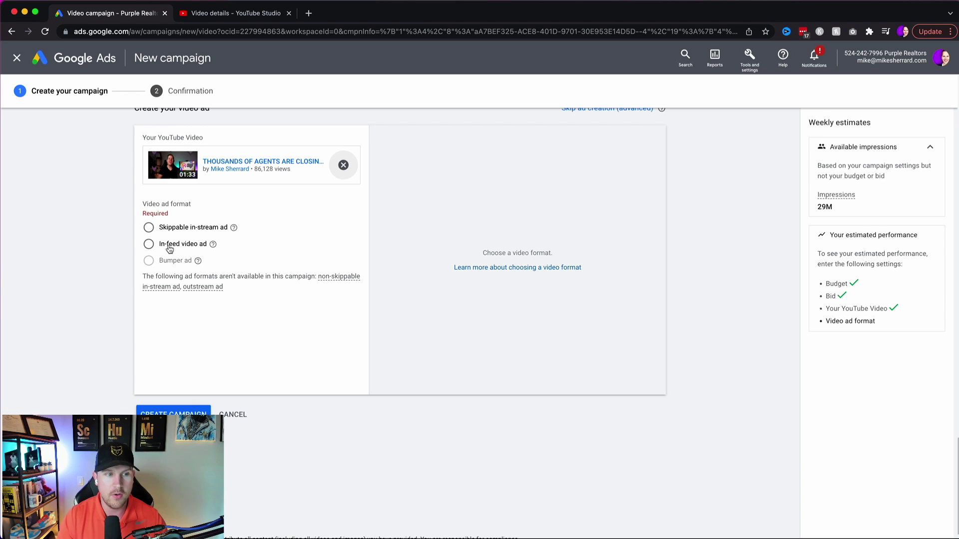
# Read the explanation of in-feed video ads and choose Skippable in-stream ad as the video ad format
pyautogui.click(214, 246)
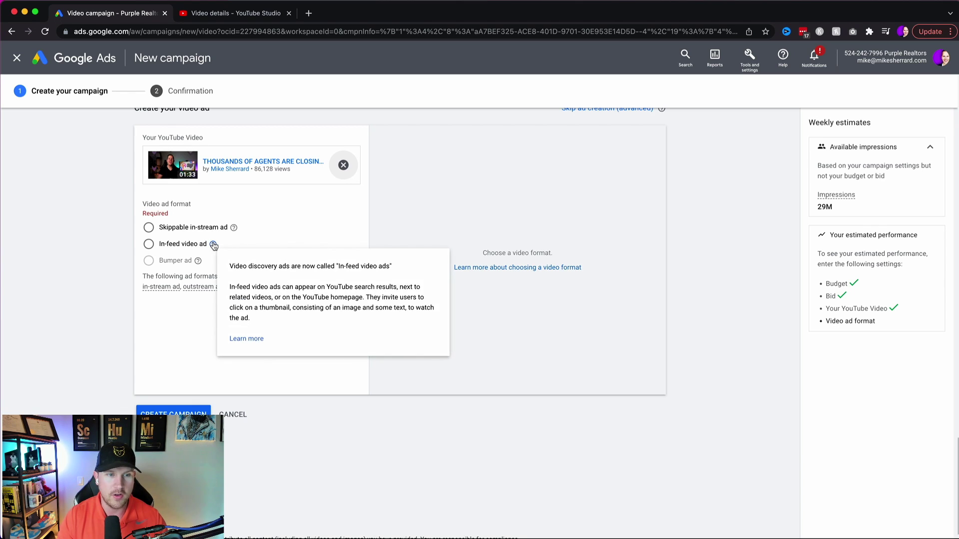
pyautogui.moveTo(252, 266); pyautogui.dragTo(295, 266)
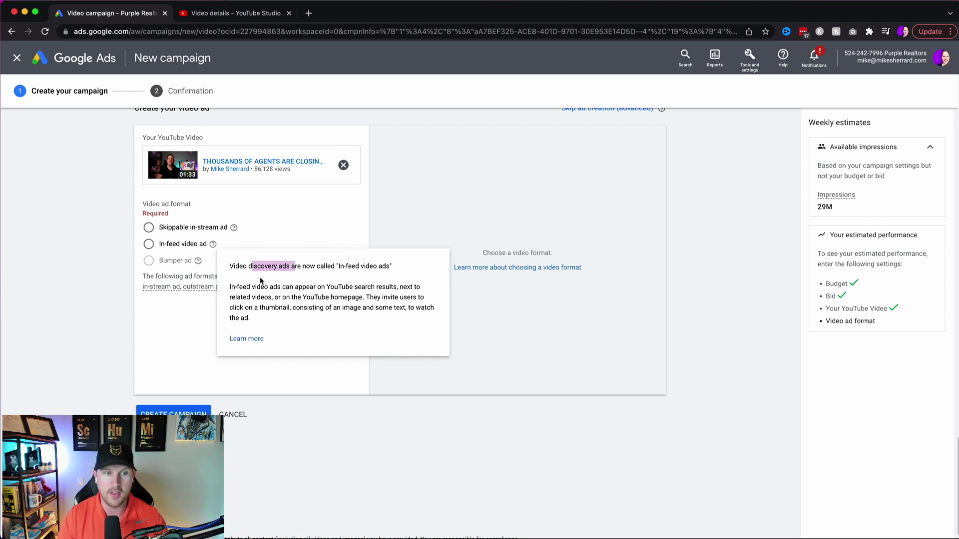
pyautogui.click(283, 221)
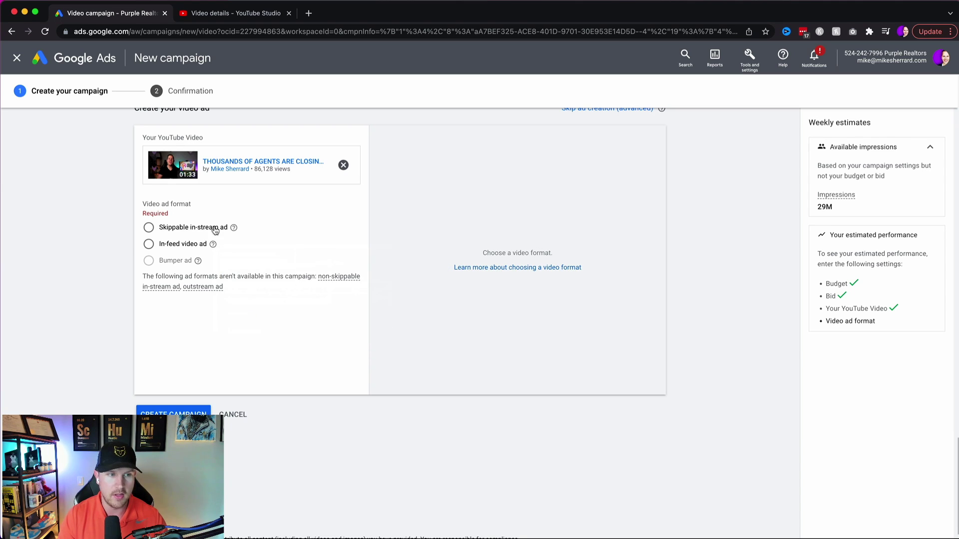
pyautogui.click(148, 228)
# Enter the realtor's own website address, starting with www, as the ad's final URL in place of the pasted video link
pyautogui.scroll(-3, 219, 247)
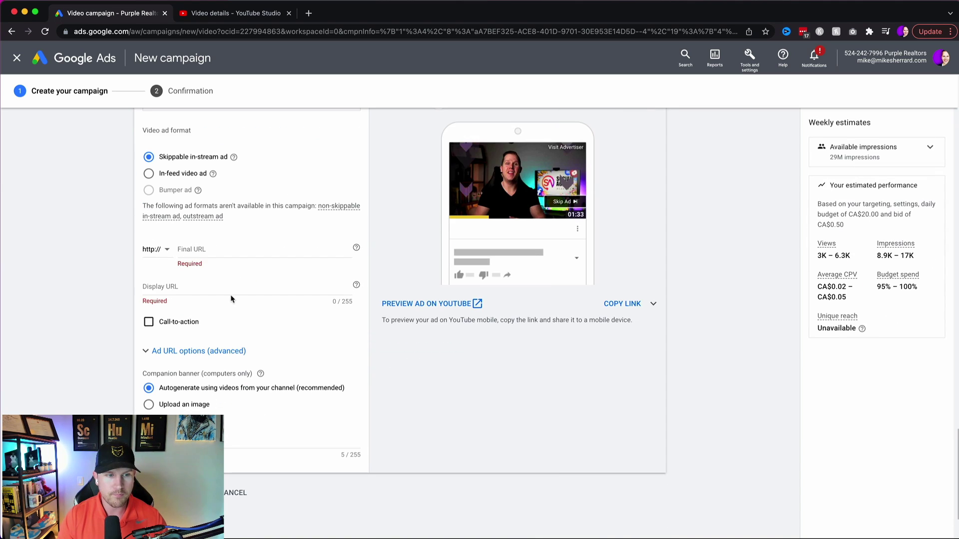
pyautogui.click(221, 250)
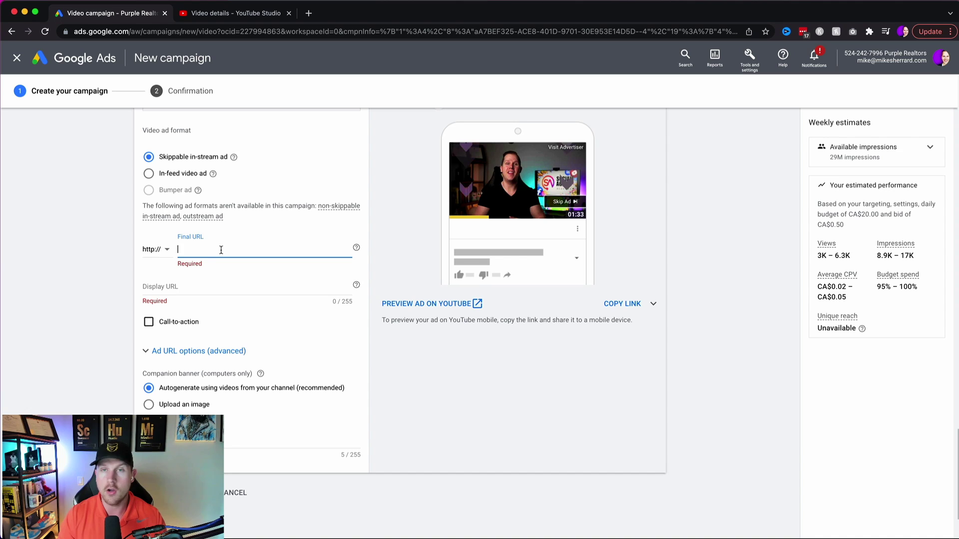
pyautogui.press('super+v')
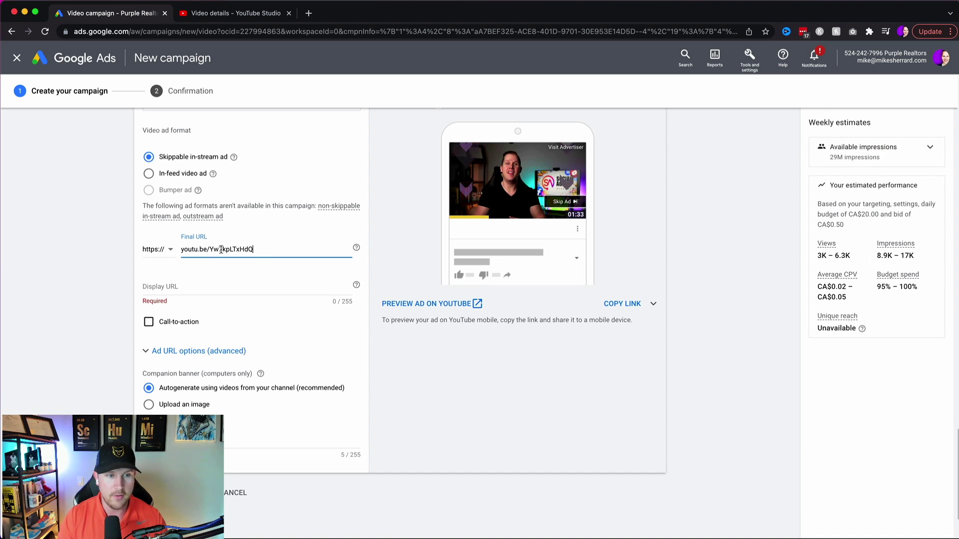
pyautogui.moveTo(256, 251); pyautogui.dragTo(177, 256)
pyautogui.press('BackSpace')
pyautogui.write('www,')
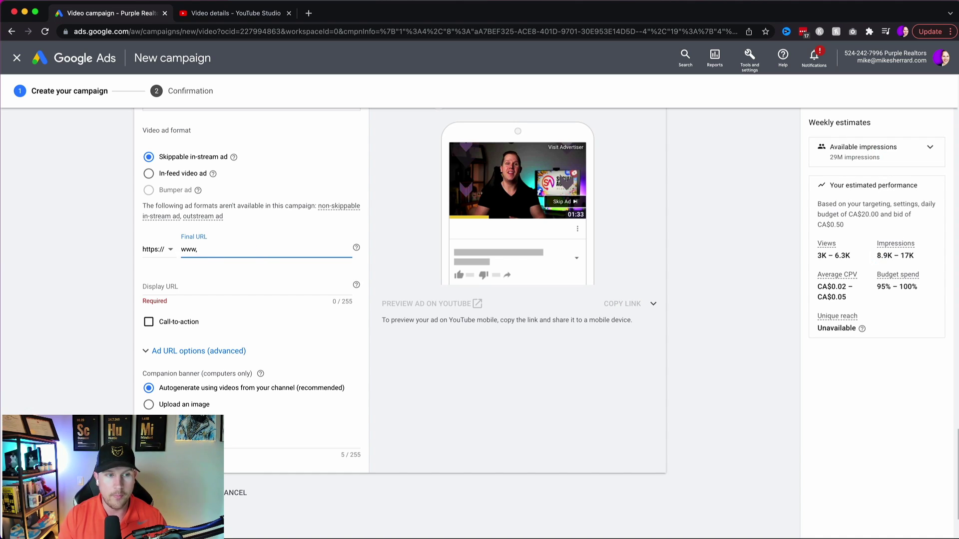
pyautogui.press('BackSpace')
pyautogui.write('.mike')
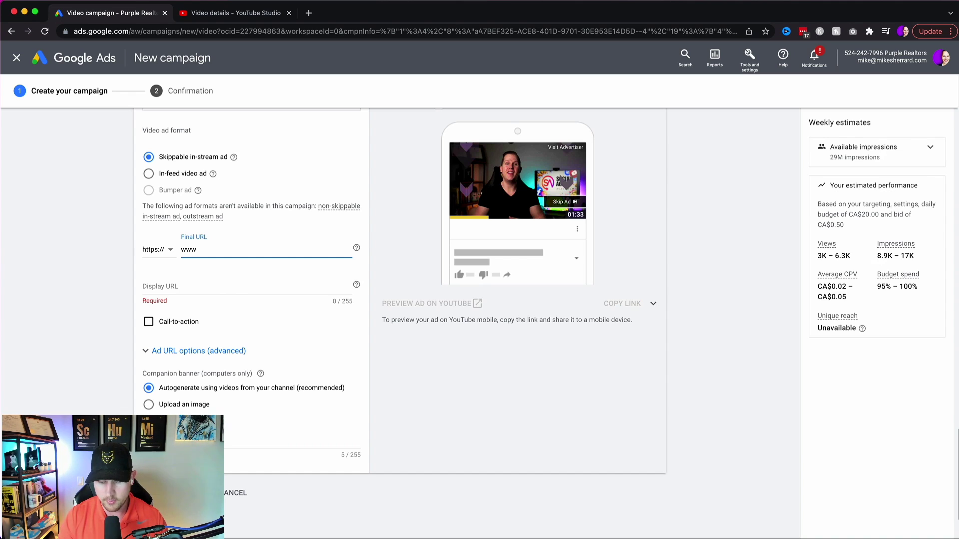
pyautogui.write('sherrar.')
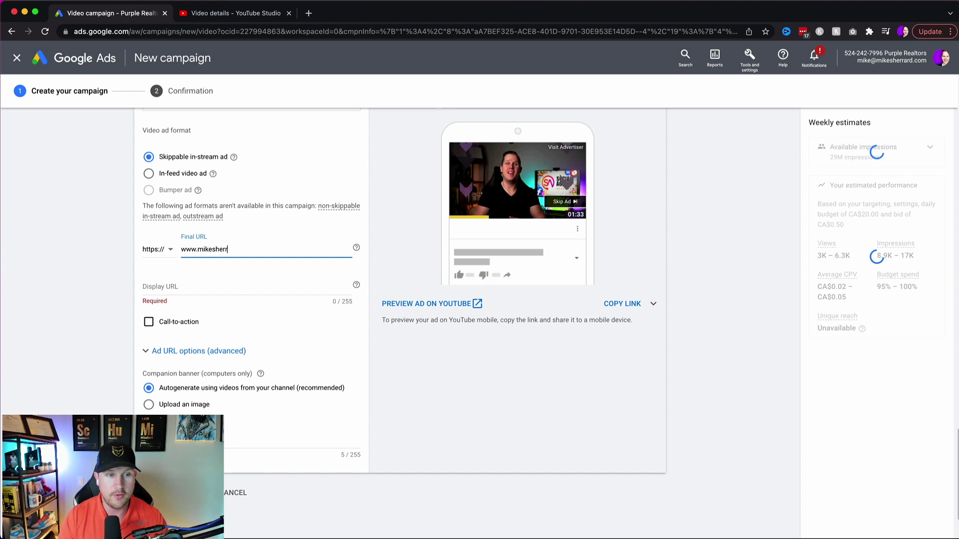
pyautogui.press('BackSpace')
pyautogui.write('d.com')
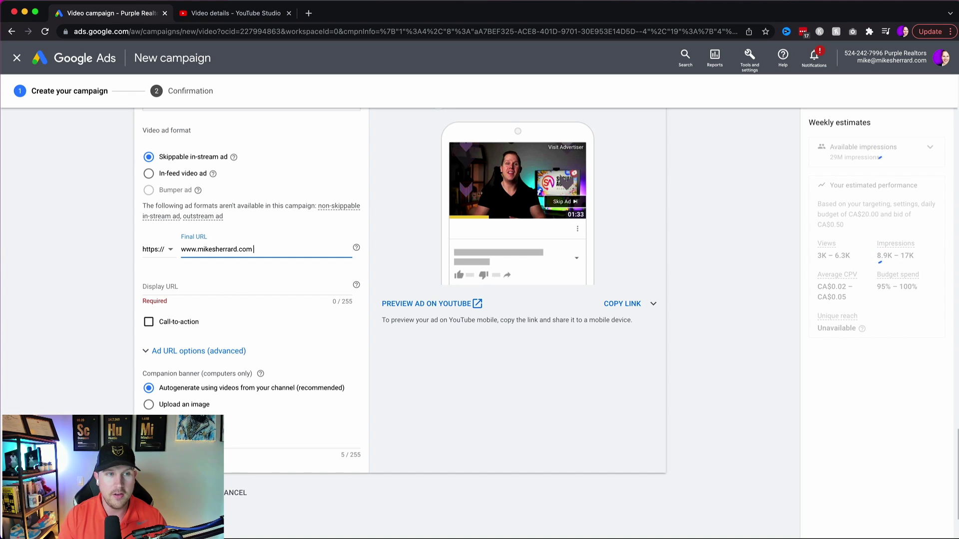
# Open the realtor's eXp Realty website in a new browser tab
pyautogui.click(313, 18)
pyautogui.write('micha')
pyautogui.press('Return')
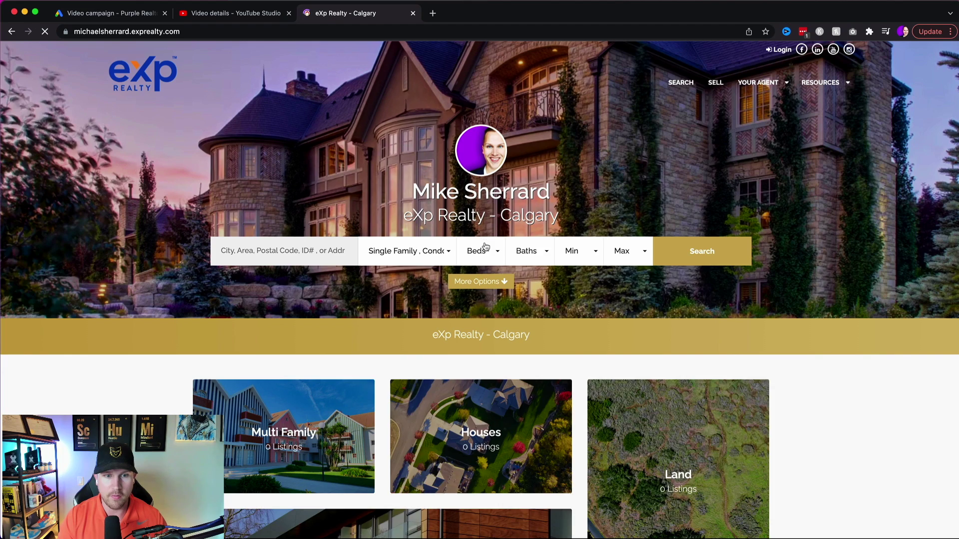
# Search the site for Calgary AB listings priced from $400,000 to $600,000
pyautogui.click(331, 250)
pyautogui.click(299, 278)
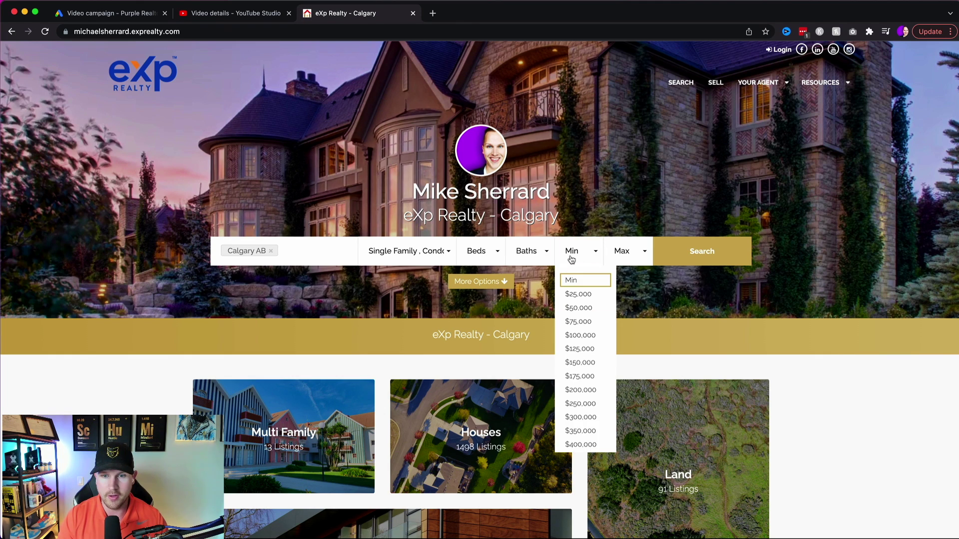
pyautogui.scroll(-3, 596, 380)
pyautogui.click(595, 389)
pyautogui.click(606, 249)
pyautogui.scroll(-3, 631, 372)
pyautogui.click(637, 375)
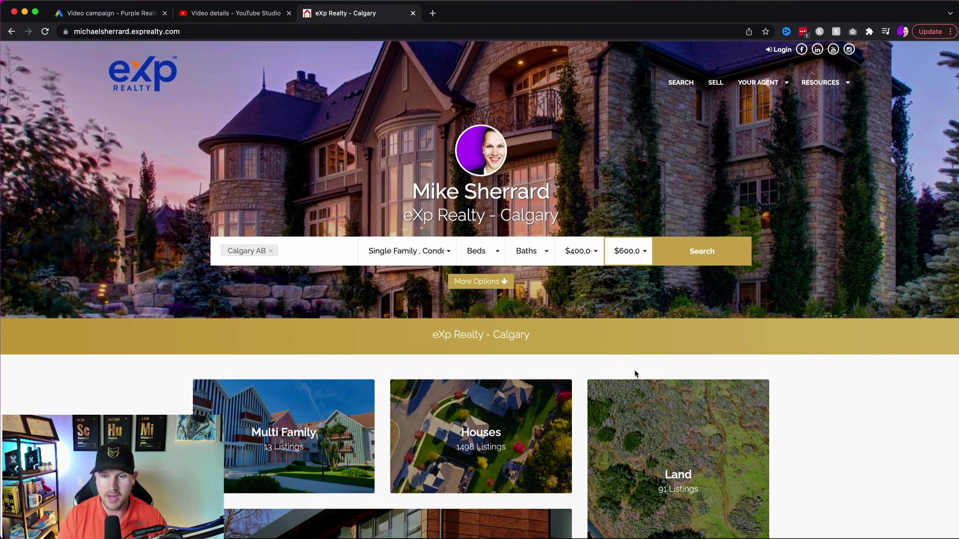
pyautogui.click(702, 254)
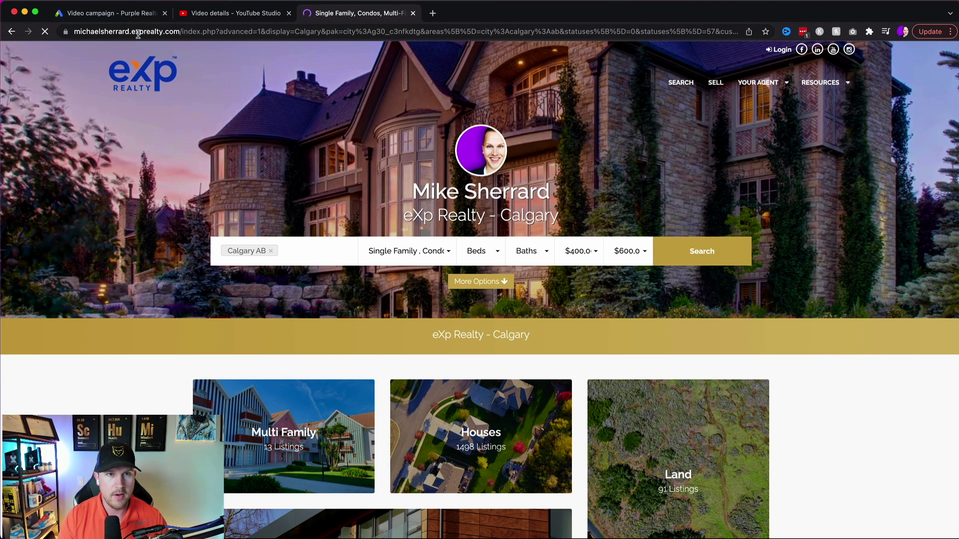
# Replace the ad's final URL with the address of the Calgary listings search and check the estimated average CPV
pyautogui.tripleClick(137, 33)
pyautogui.doubleClick(138, 33)
pyautogui.tripleClick(136, 32)
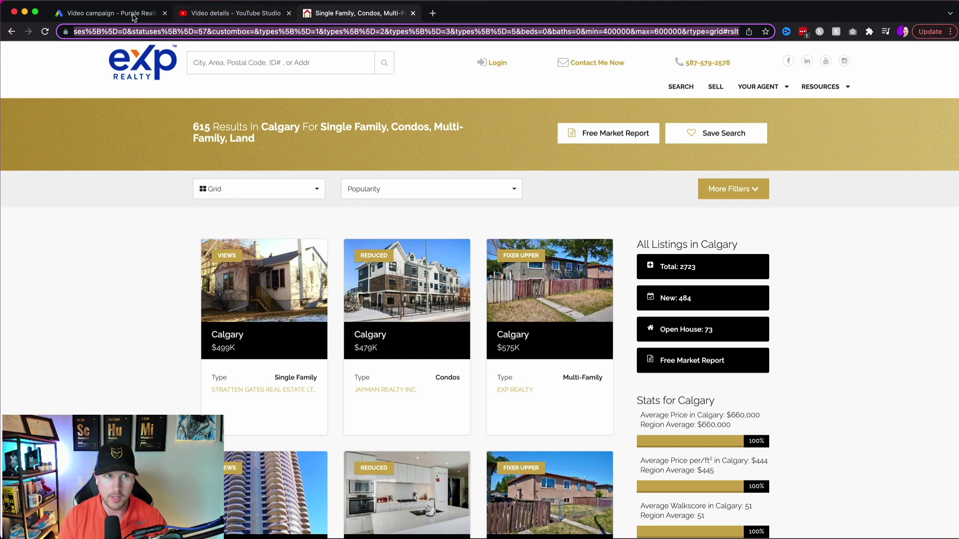
pyautogui.click(112, 13)
pyautogui.click(249, 250)
pyautogui.click(177, 248)
pyautogui.moveTo(270, 251); pyautogui.dragTo(157, 252)
pyautogui.hotkey('ctrl', 'v')
pyautogui.click(234, 277)
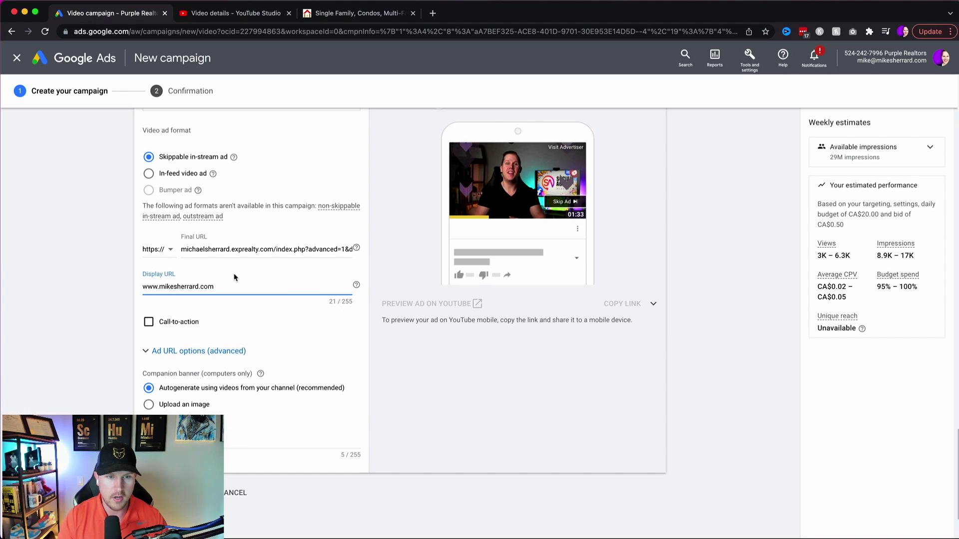
pyautogui.click(278, 317)
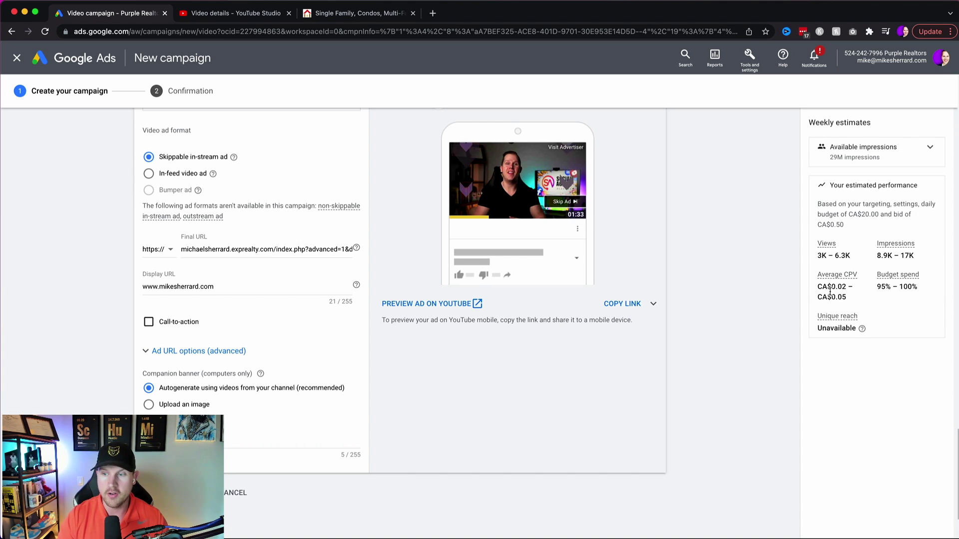
pyautogui.moveTo(838, 287)
pyautogui.mouseDown()
pyautogui.moveTo(854, 287)
pyautogui.moveTo(846, 297)
pyautogui.mouseUp()
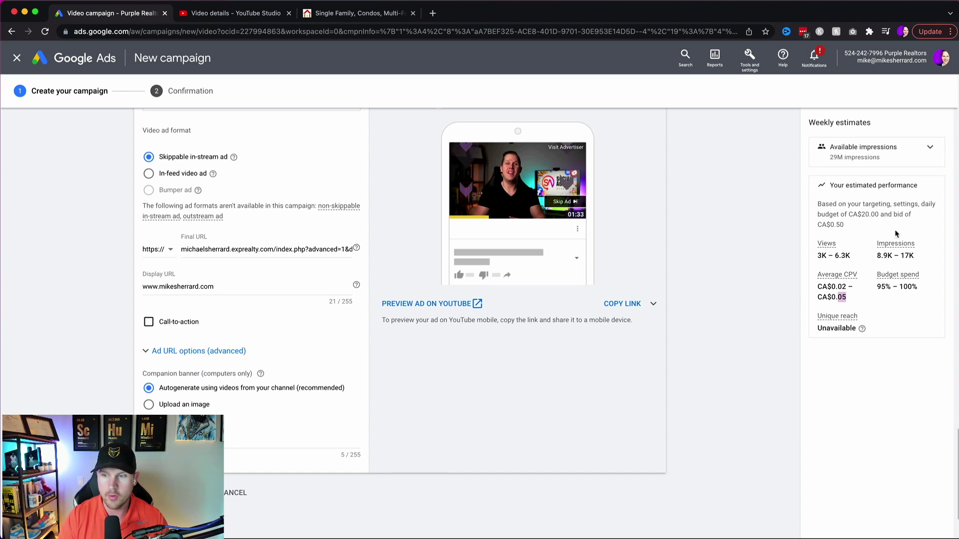
# Enable the ad's call-to-action and set its text to GET NOW
pyautogui.click(148, 323)
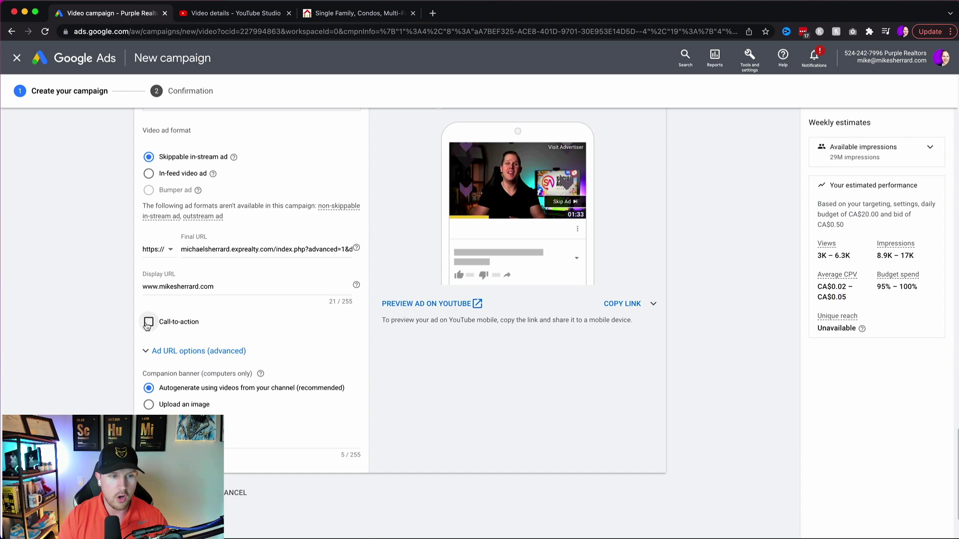
pyautogui.click(210, 360)
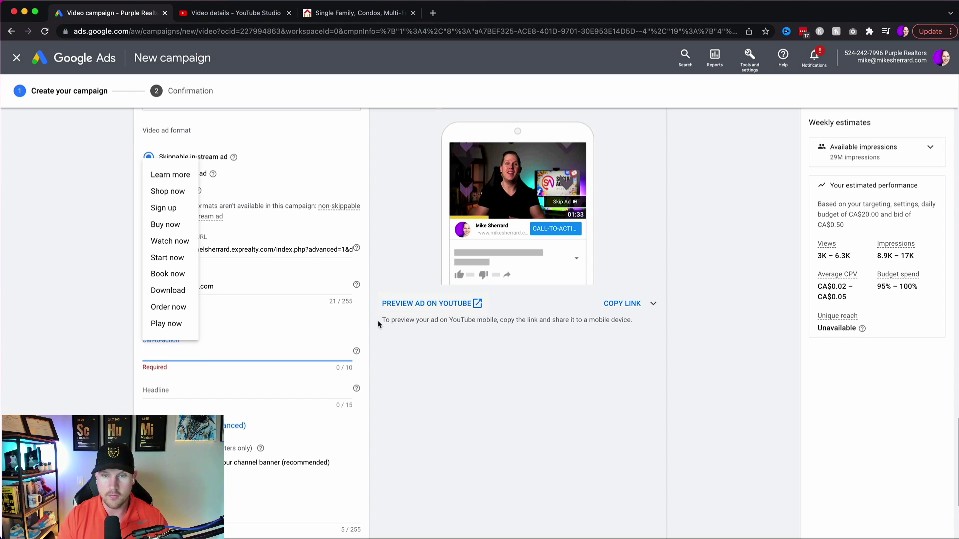
pyautogui.write('GET BNIOW')
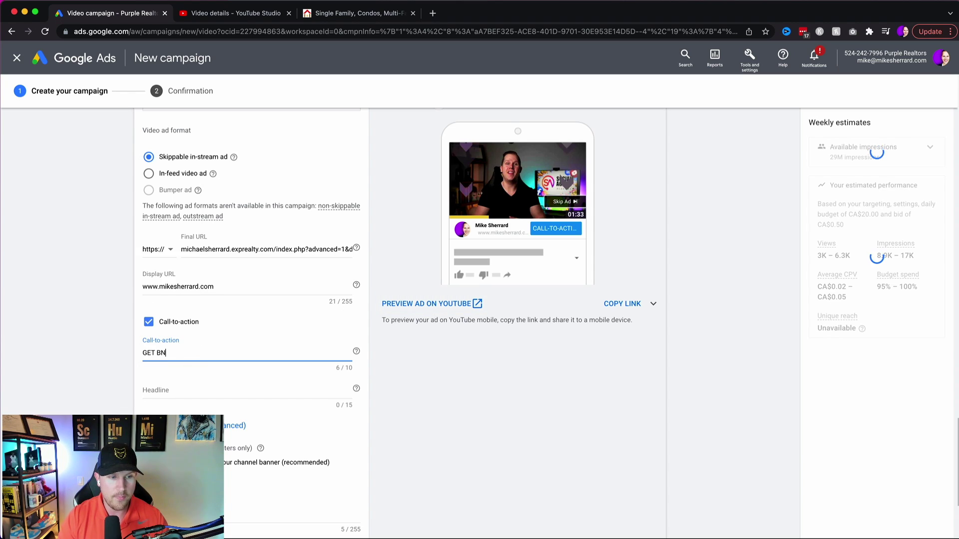
pyautogui.press('BackSpace')
pyautogui.press('BackSpace')
pyautogui.press('BackSpace')
pyautogui.press('BackSpace')
pyautogui.press('BackSpace')
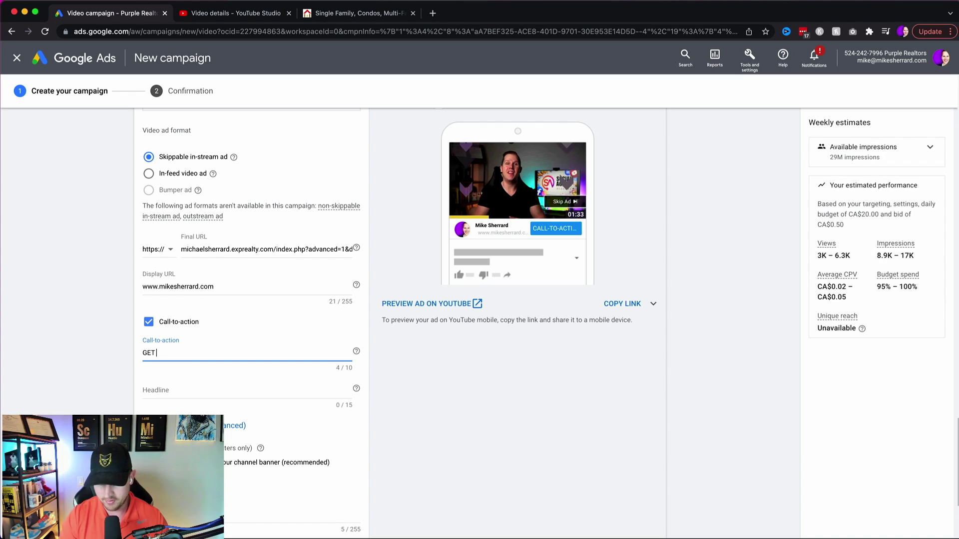
pyautogui.write('NOW')
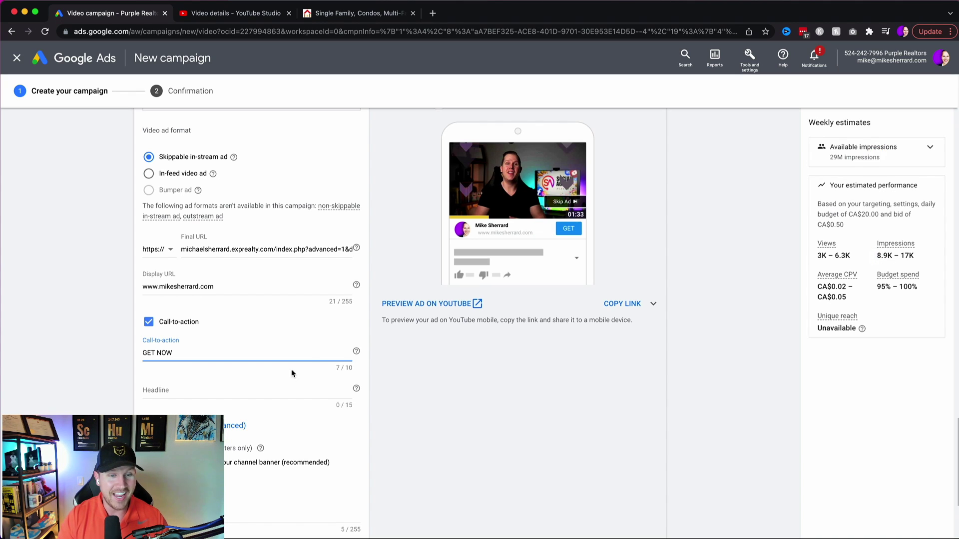
# Enter Free List of Homes as the ad's headline and shorten it to List of Homes
pyautogui.click(254, 388)
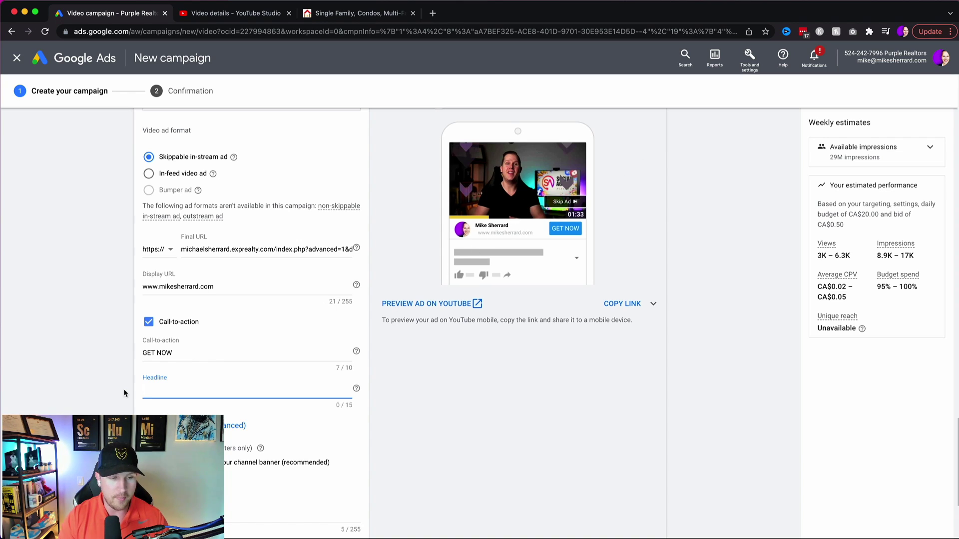
pyautogui.write('Free')
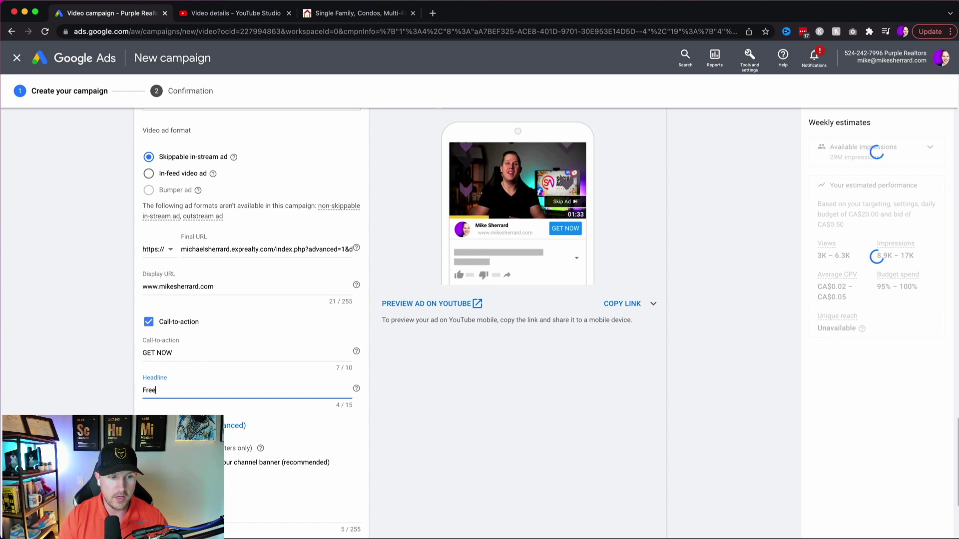
pyautogui.write(' List of Homes')
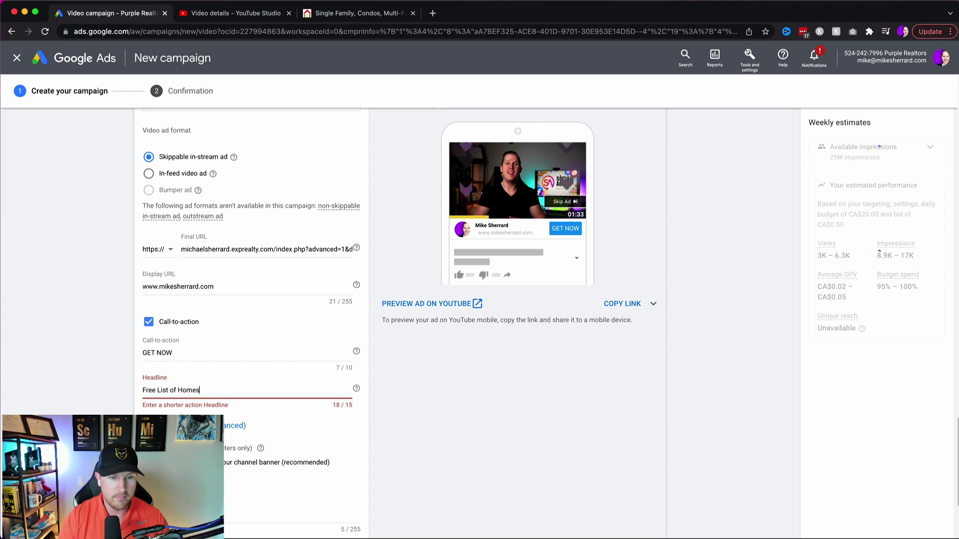
pyautogui.moveTo(158, 391); pyautogui.dragTo(142, 390)
pyautogui.press('BackSpace')
pyautogui.click(430, 394)
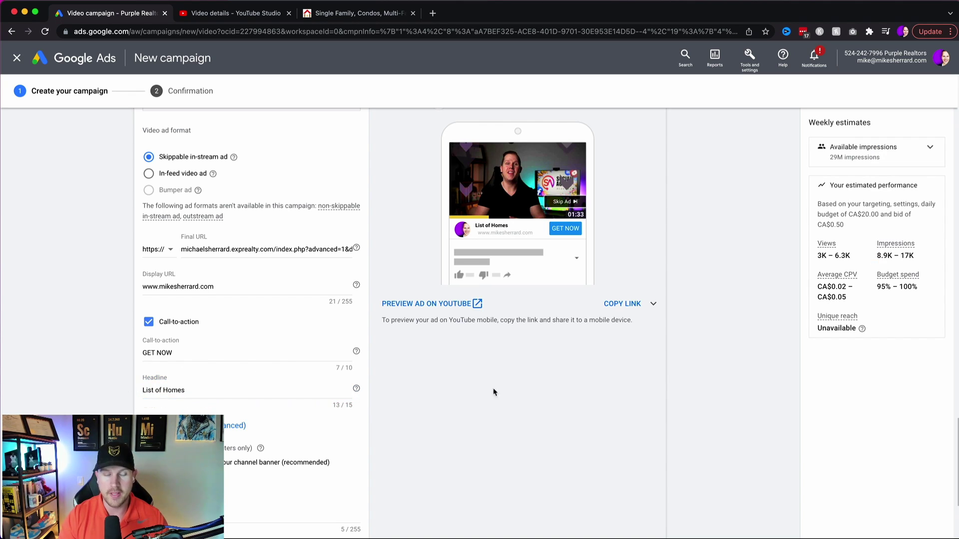
# Replace the ad's headline with Denver Homes and rename the ad Calgary Buyers Lead Gen
pyautogui.moveTo(205, 395); pyautogui.dragTo(144, 396)
pyautogui.write('Denver Homes')
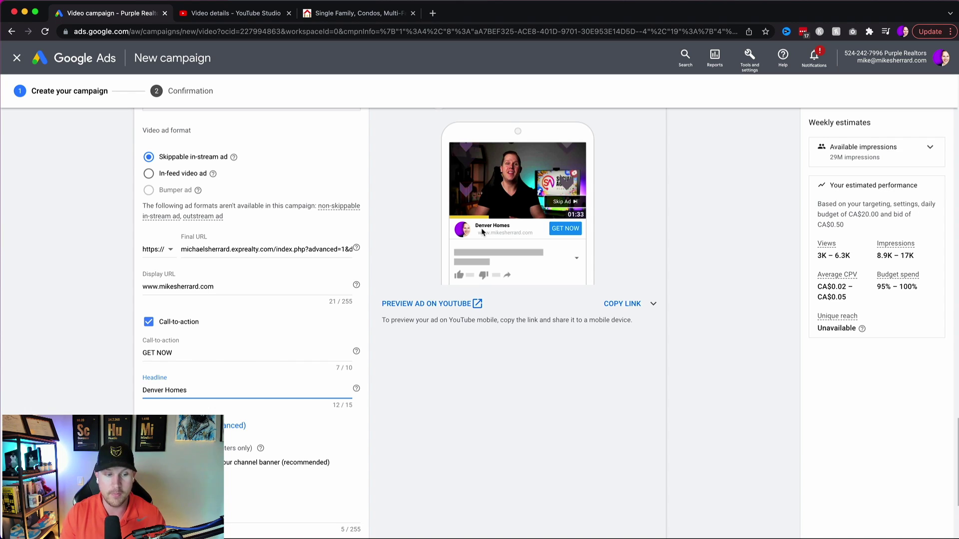
pyautogui.scroll(-3, 480, 322)
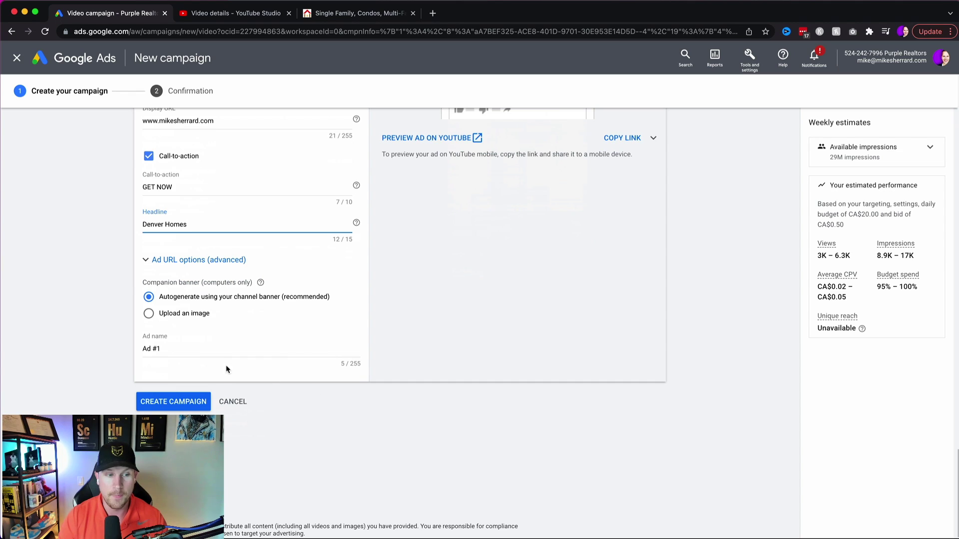
pyautogui.moveTo(186, 347); pyautogui.dragTo(39, 351)
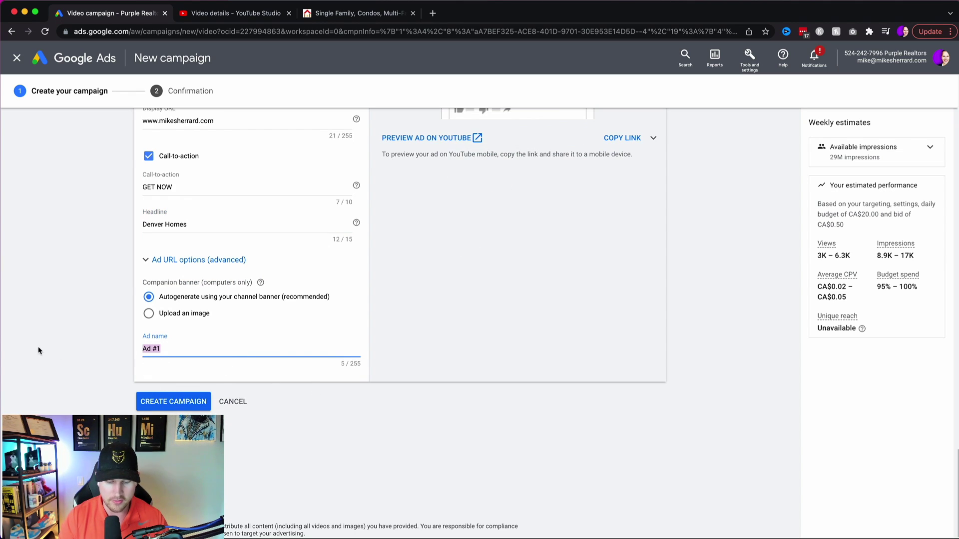
pyautogui.write('Calgary Buyers Lead ')
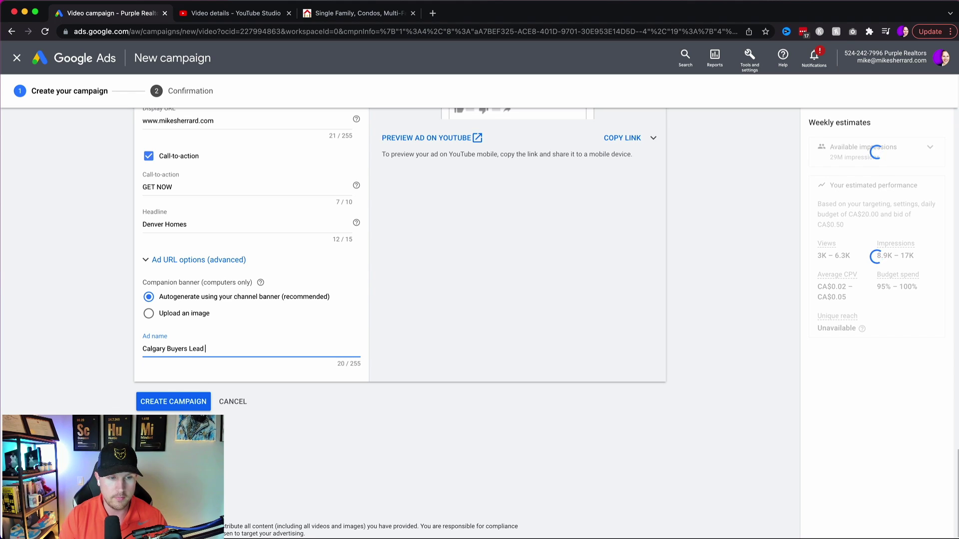
pyautogui.write('Gen')
# Review the campaign's audience segments, examining the life-event options for home renovation and home purchase
pyautogui.scroll(5, 359, 277)
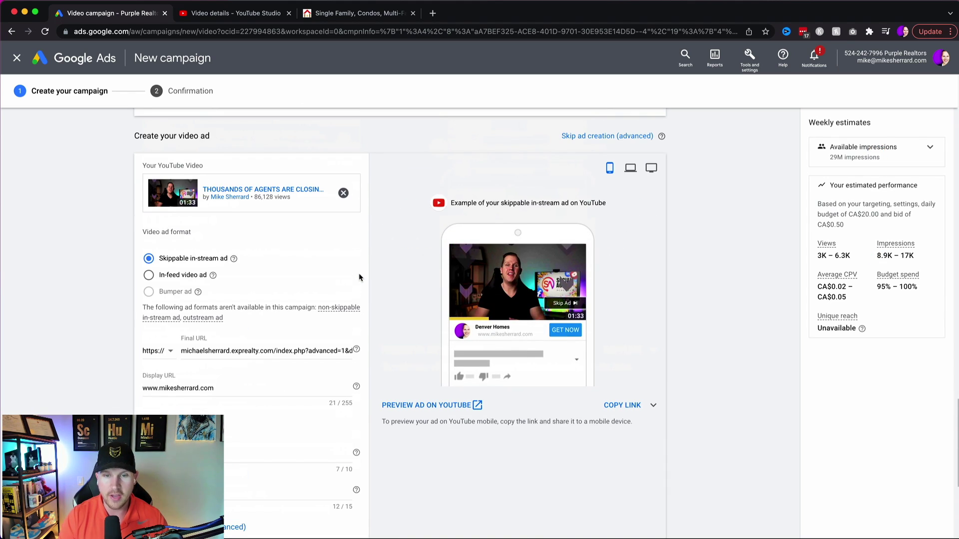
pyautogui.scroll(10, 359, 278)
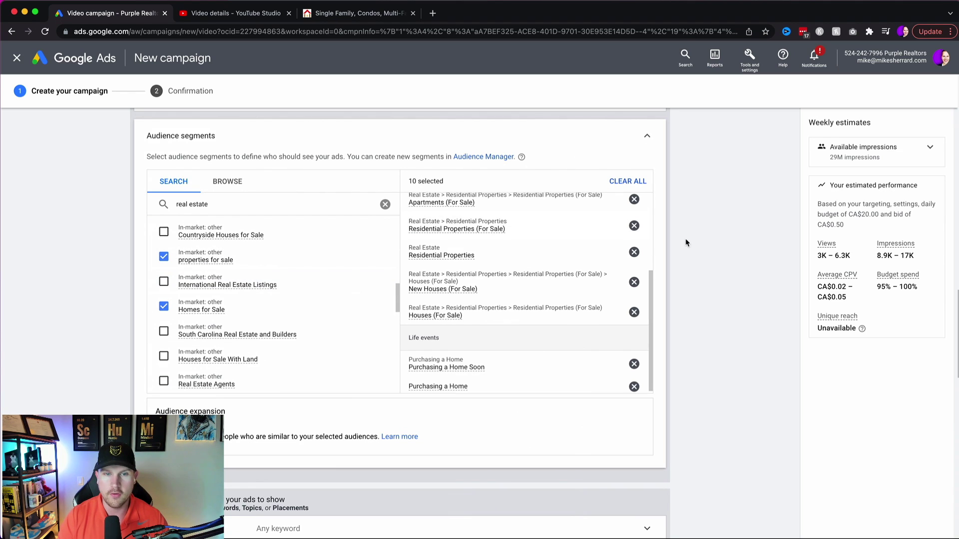
pyautogui.scroll(-1, 349, 322)
pyautogui.scroll(-6, 349, 322)
pyautogui.scroll(4, 349, 322)
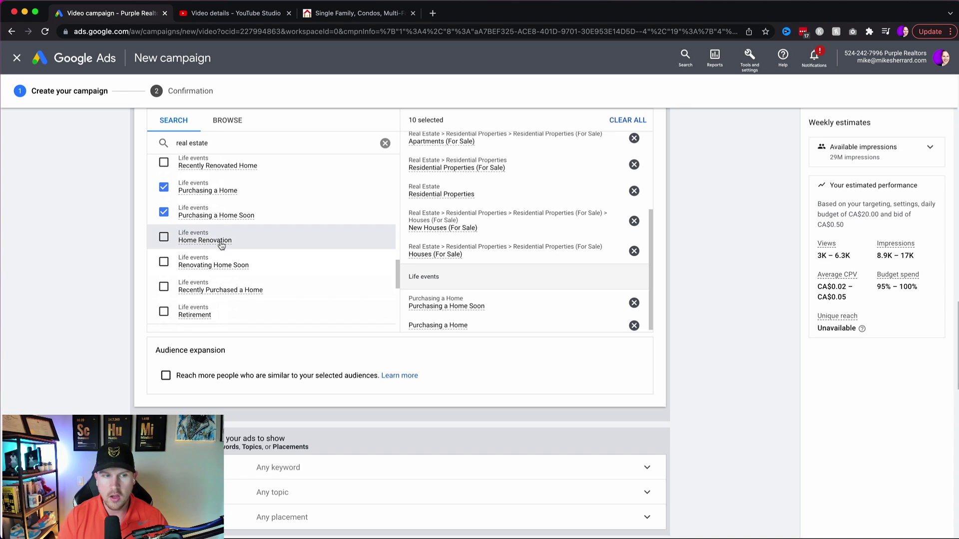
pyautogui.moveTo(221, 245)
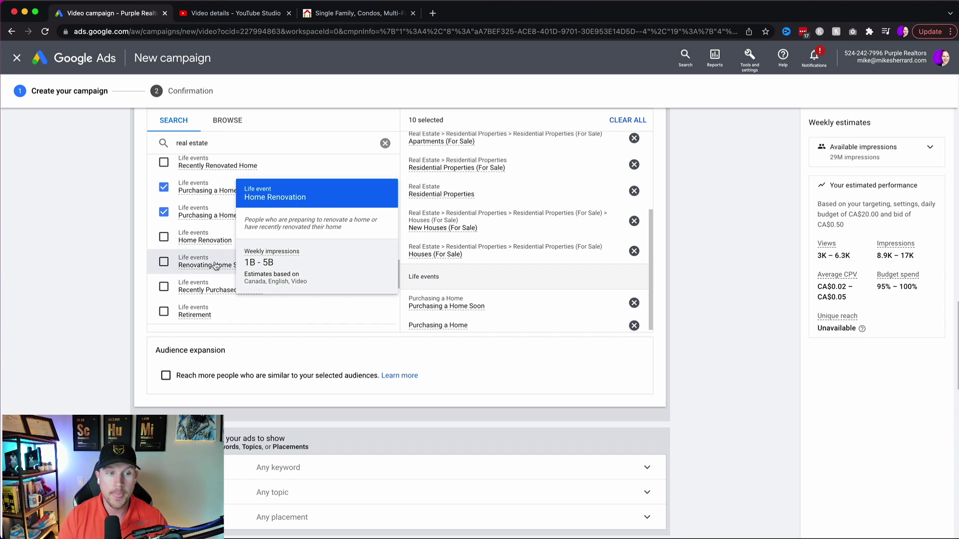
pyautogui.moveTo(215, 265)
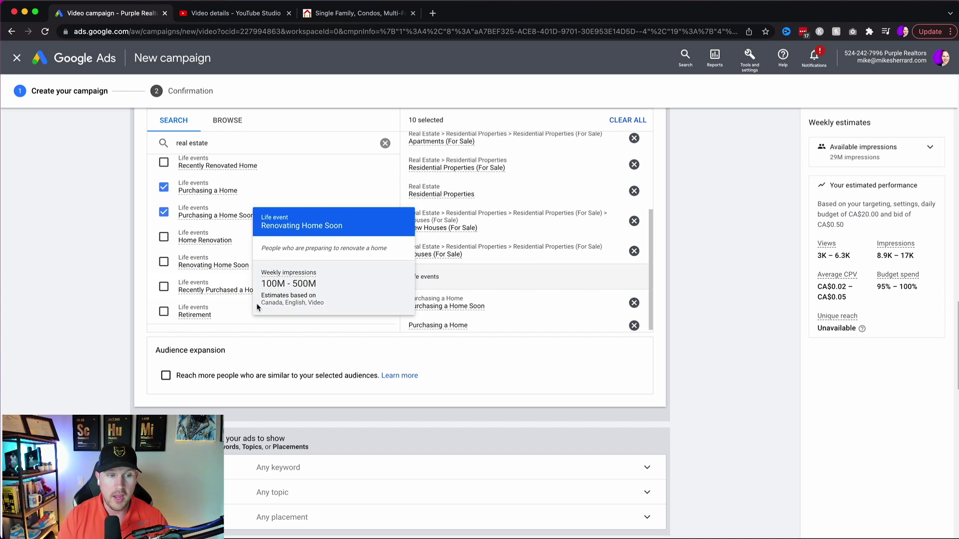
pyautogui.moveTo(207, 319)
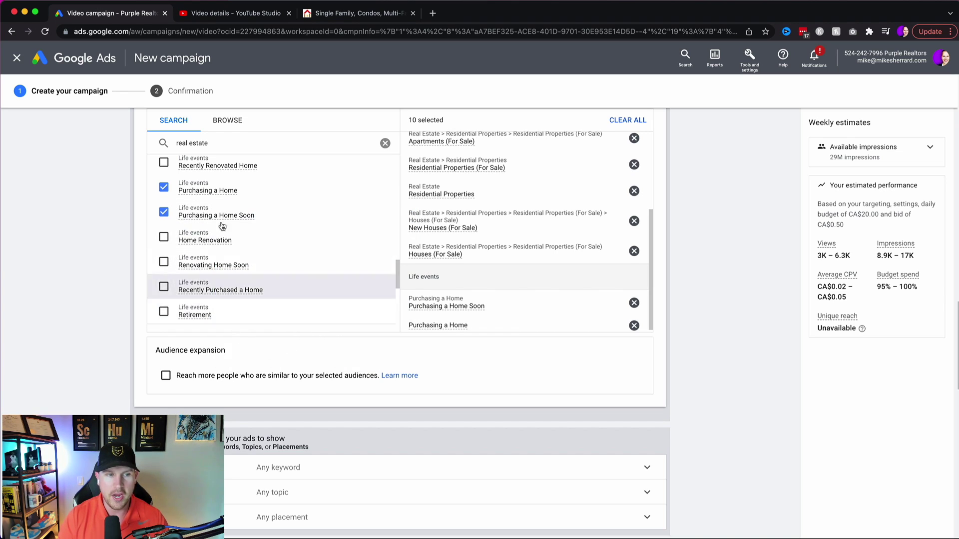
# Clear all selected audience segments and the real estate segment search, and open the empty keyword list for content targeting
pyautogui.click(626, 120)
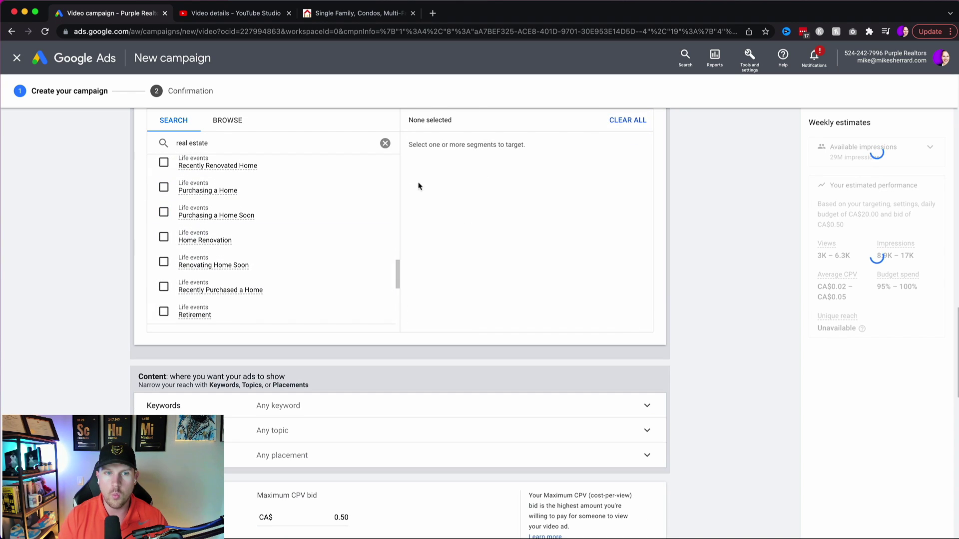
pyautogui.click(385, 144)
pyautogui.scroll(-1, 672, 226)
pyautogui.scroll(-5, 672, 226)
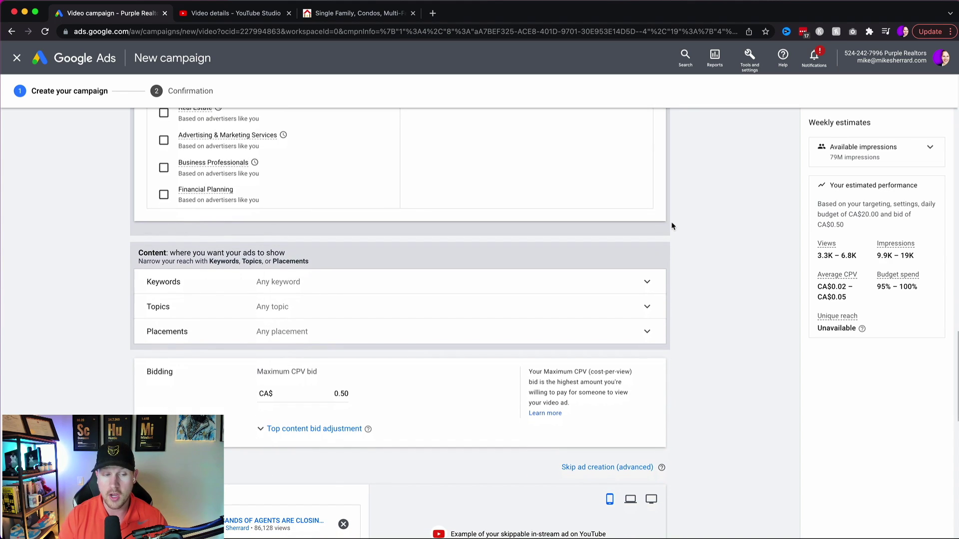
pyautogui.scroll(-2, 671, 226)
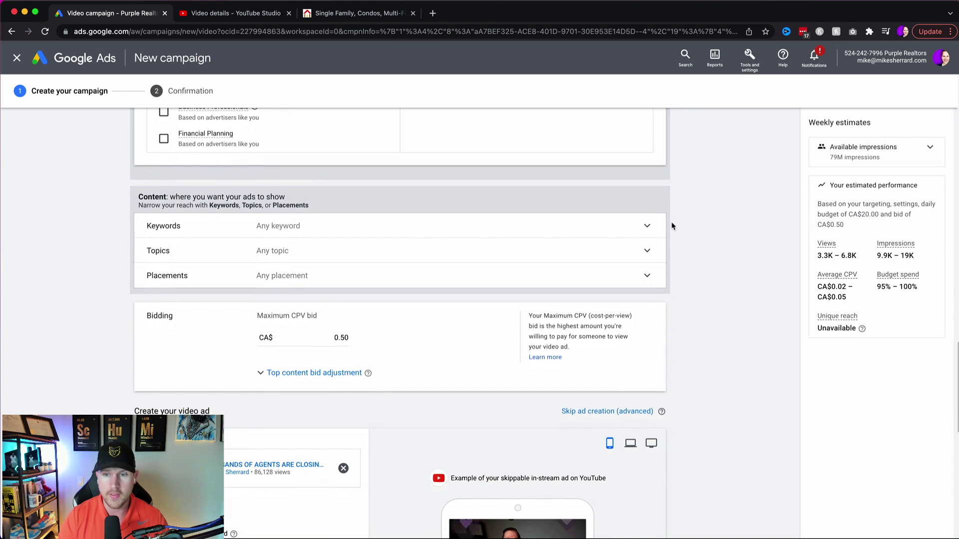
pyautogui.click(646, 228)
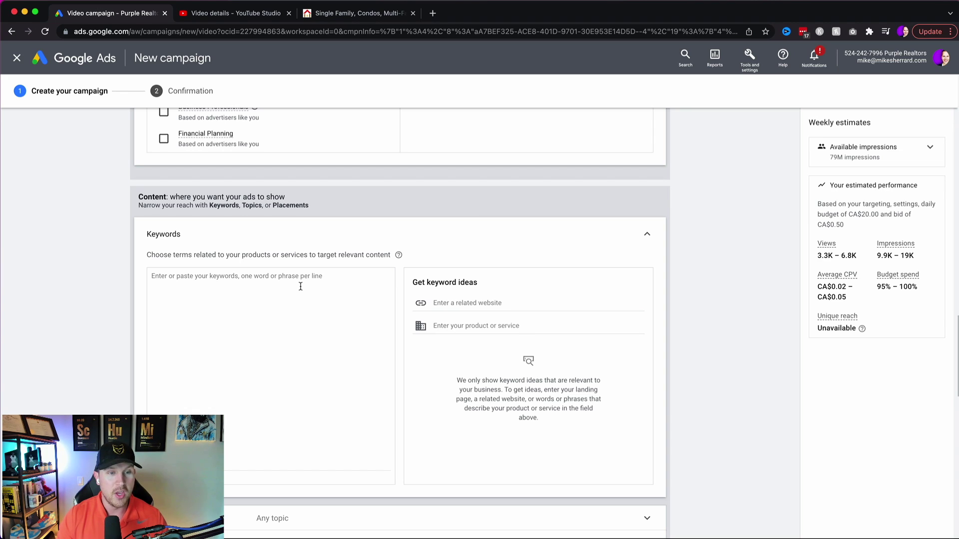
pyautogui.click(335, 321)
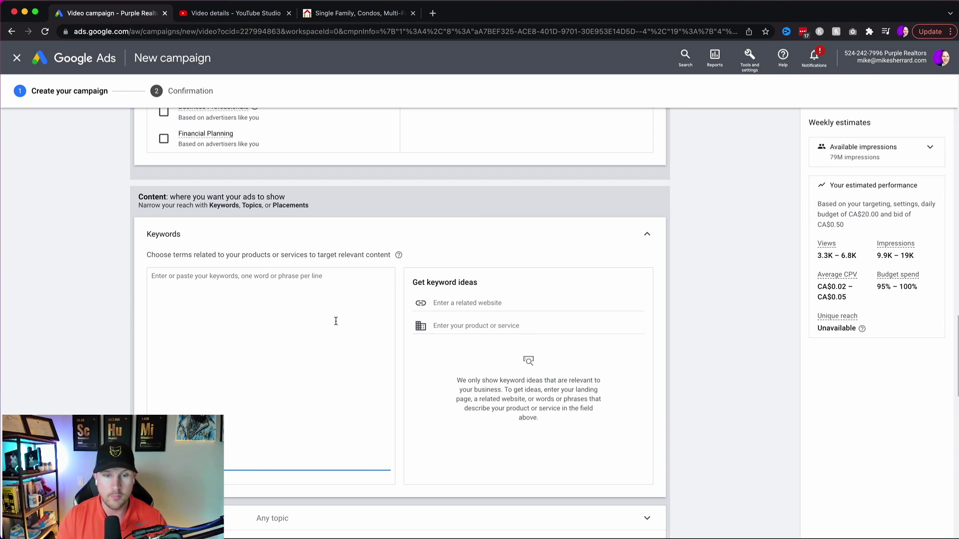
# Remove the current YouTube video from the video ad
pyautogui.scroll(-6, 375, 315)
pyautogui.scroll(-10, 374, 318)
pyautogui.scroll(7, 373, 316)
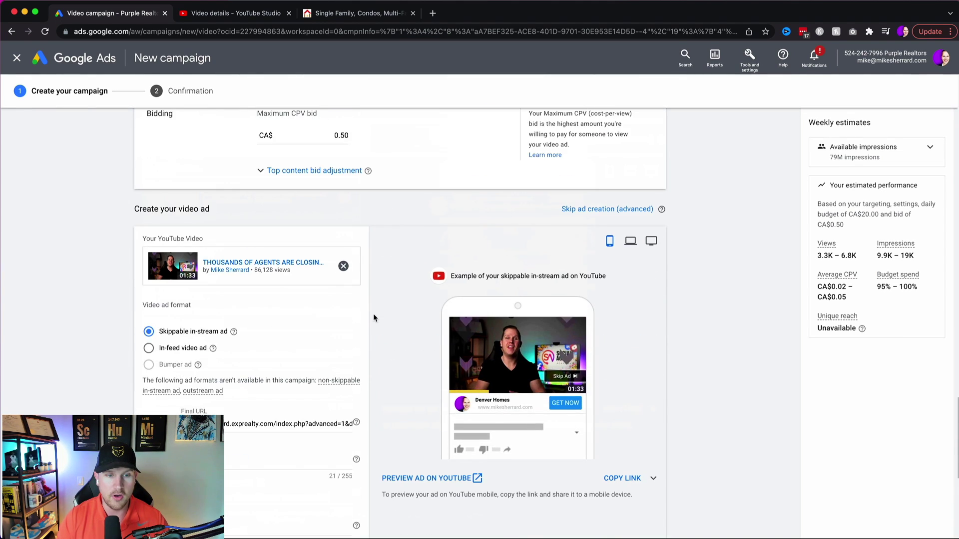
pyautogui.click(342, 267)
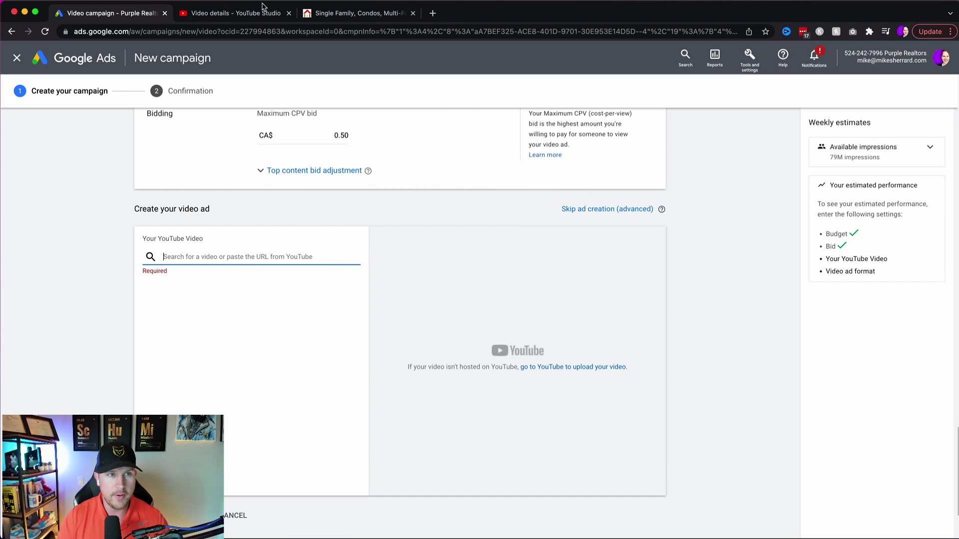
# Copy the link of the video "Facebook Ads for Real Estate - STEP BY STEP TUTORIAL" from YouTube Studio and set it as the ad's video
pyautogui.click(240, 15)
pyautogui.click(19, 90)
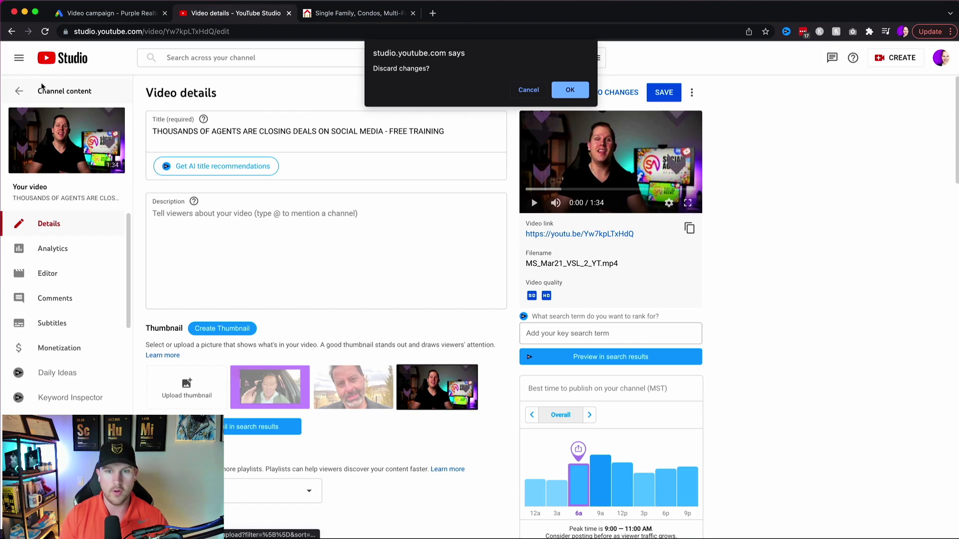
pyautogui.click(570, 90)
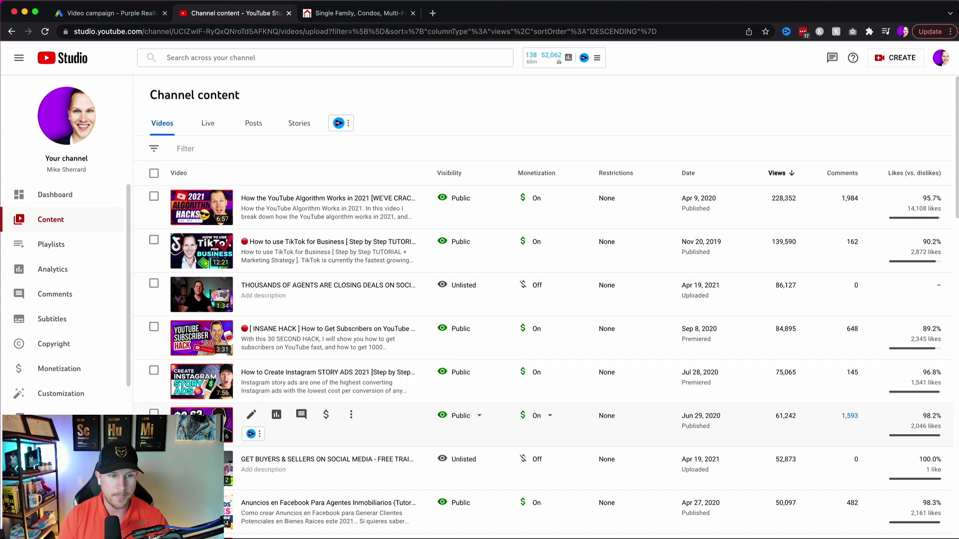
pyautogui.click(196, 424)
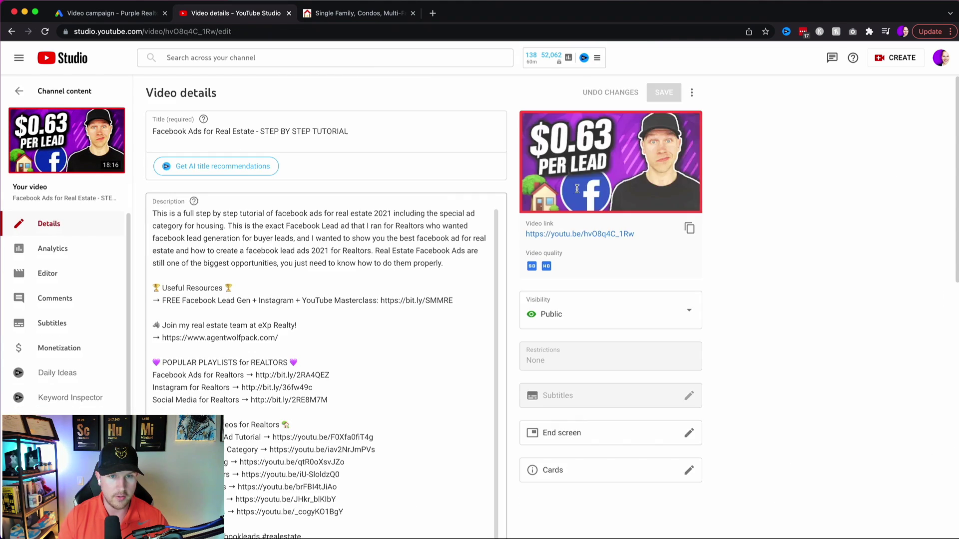
pyautogui.click(690, 229)
pyautogui.click(112, 13)
pyautogui.hotkey('ctrl', 'v')
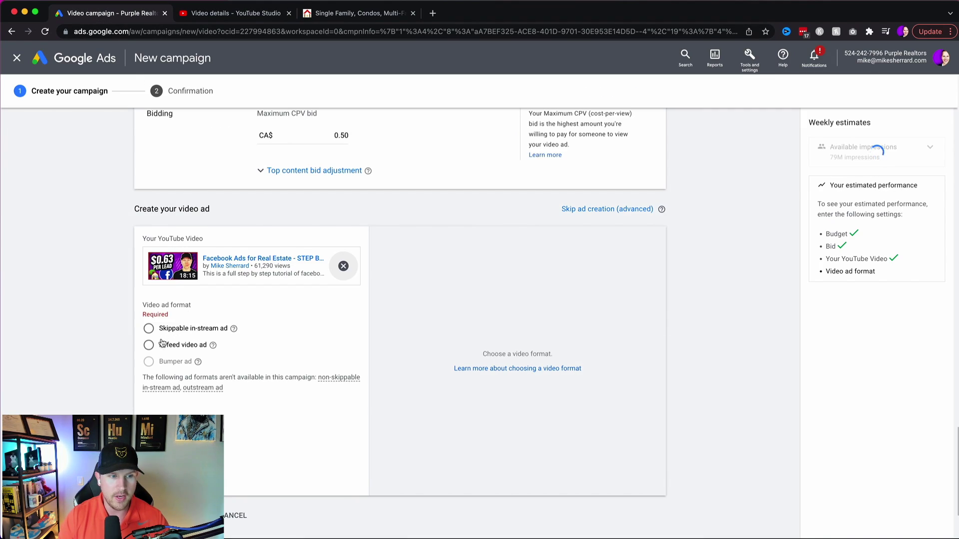
# Choose In-feed video ad as the video ad format and look over its settings
pyautogui.click(148, 345)
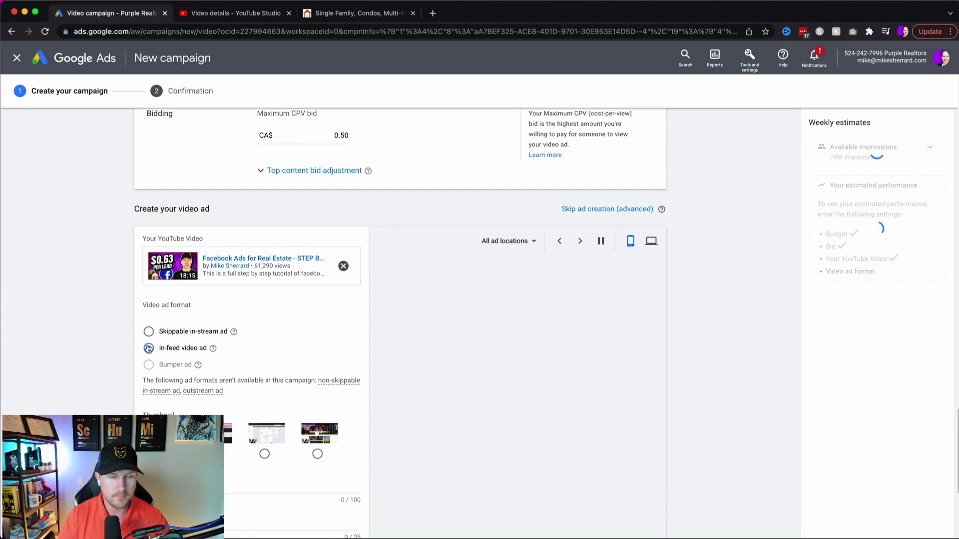
pyautogui.scroll(-2, 147, 345)
pyautogui.scroll(-6, 517, 201)
pyautogui.scroll(3, 517, 201)
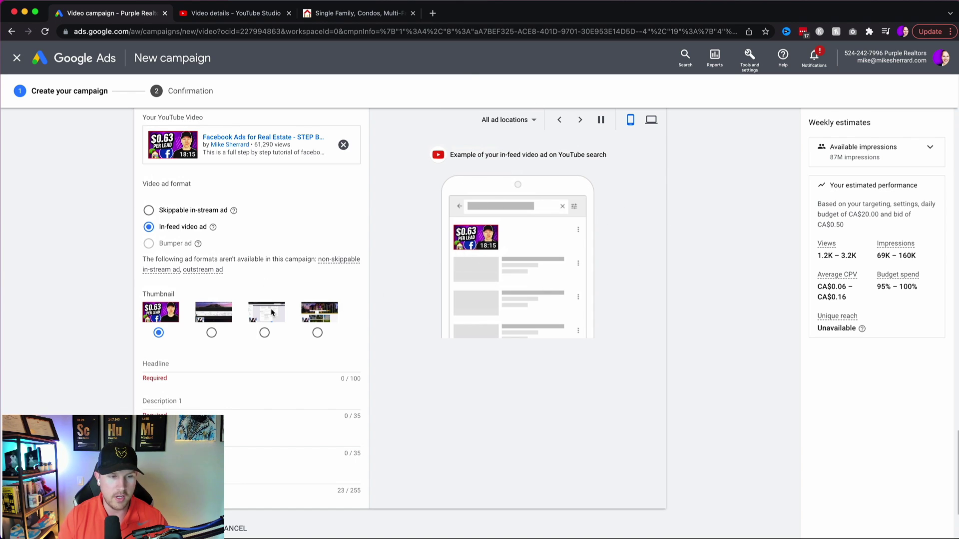
# Copy the video's title from YouTube Studio into the ad's headline: Facebook Ads for Real Estate - STEP BY STEP TUTORIAL
pyautogui.click(169, 363)
pyautogui.click(232, 13)
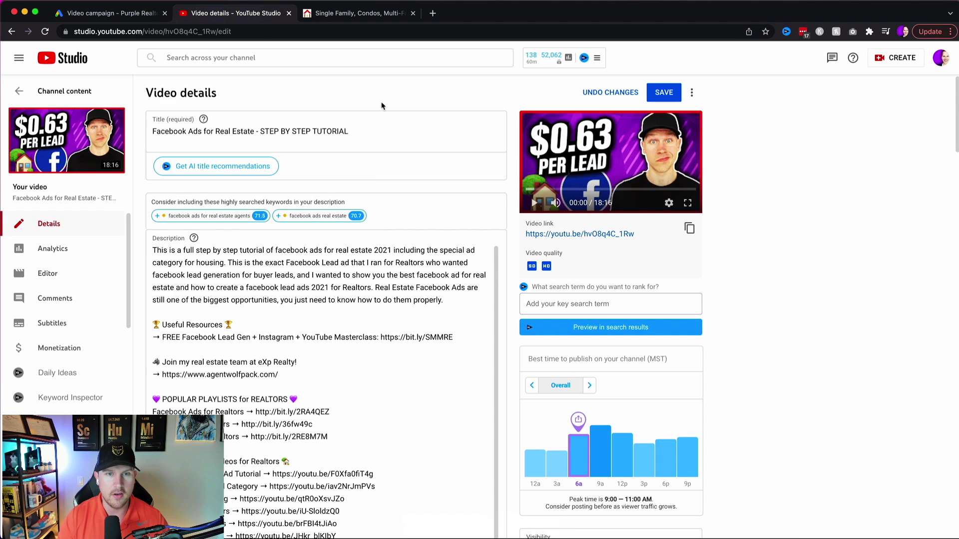
pyautogui.tripleClick(363, 127)
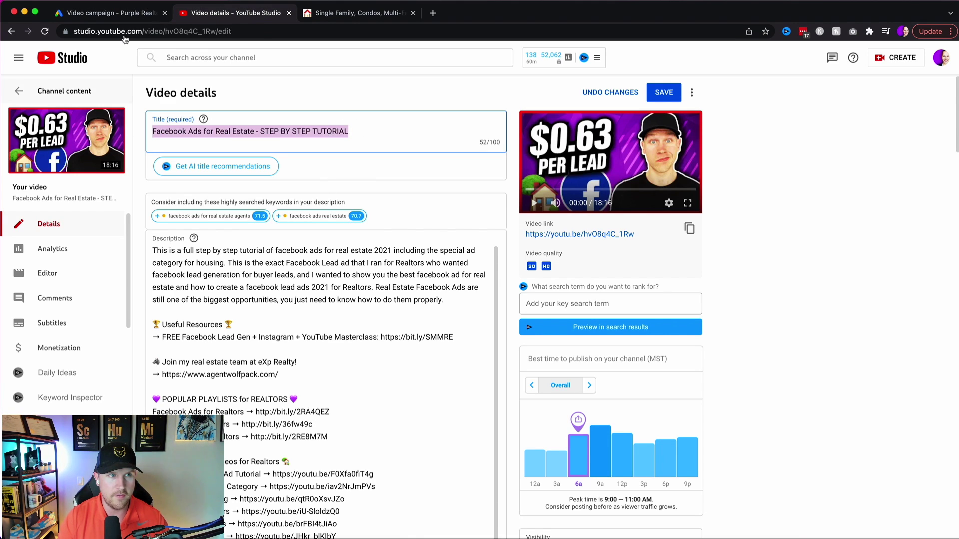
pyautogui.click(110, 13)
pyautogui.press('super+v')
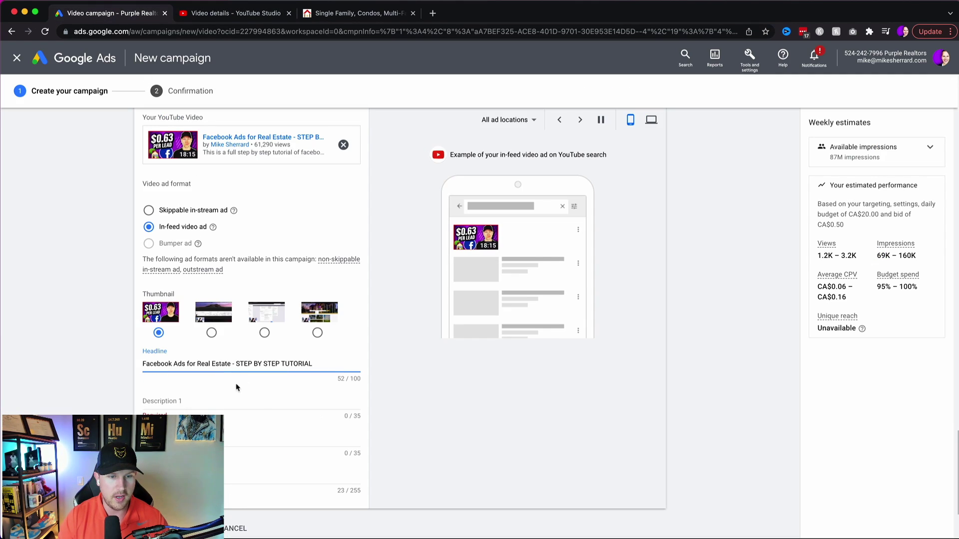
# Set the ad's first description to How to get leads today and fill in the second description
pyautogui.click(238, 392)
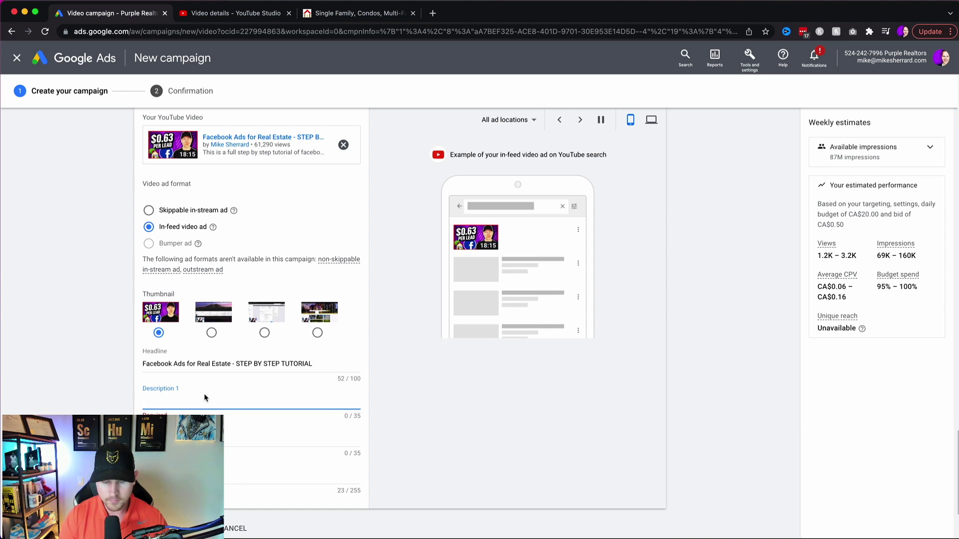
pyautogui.write('Ho')
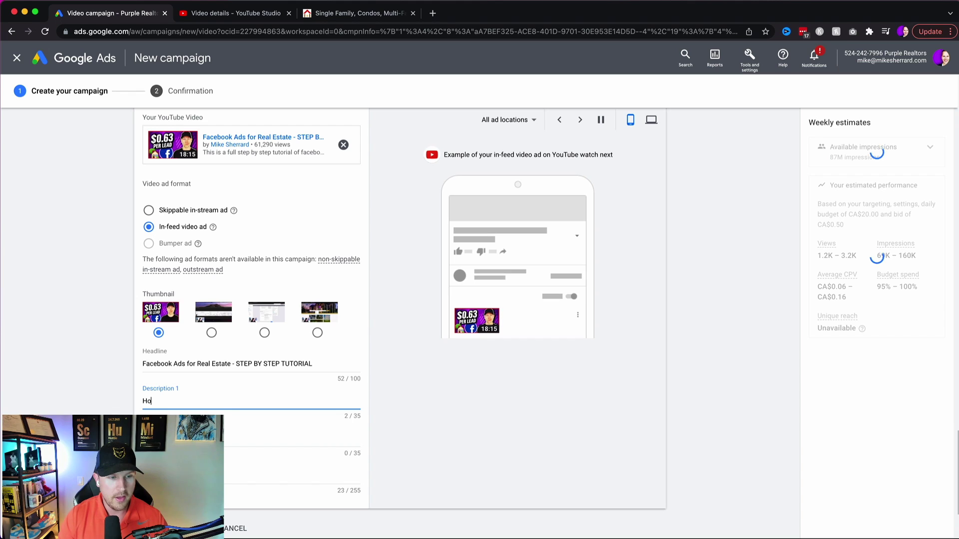
pyautogui.write('w to get leads today')
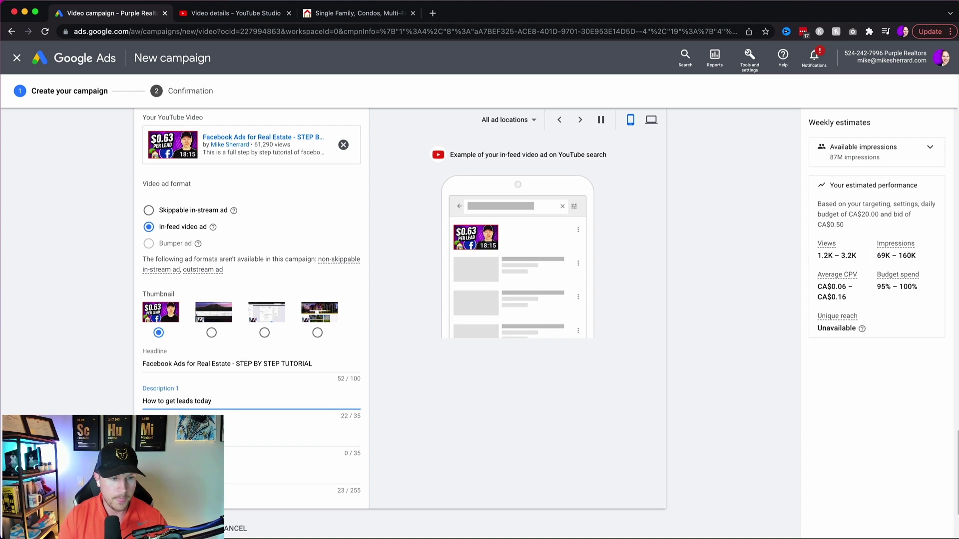
pyautogui.press('Tab')
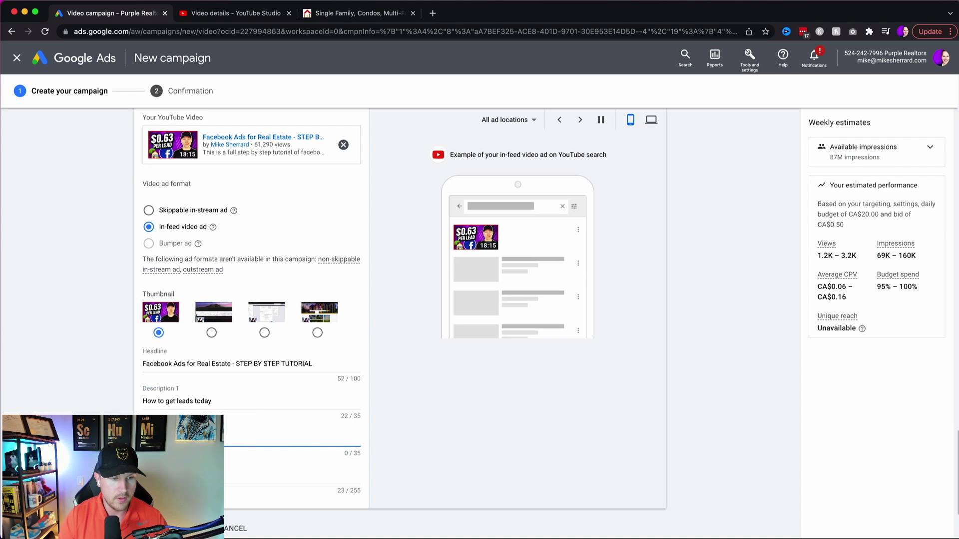
pyautogui.write('Using Facebook Ads to get')
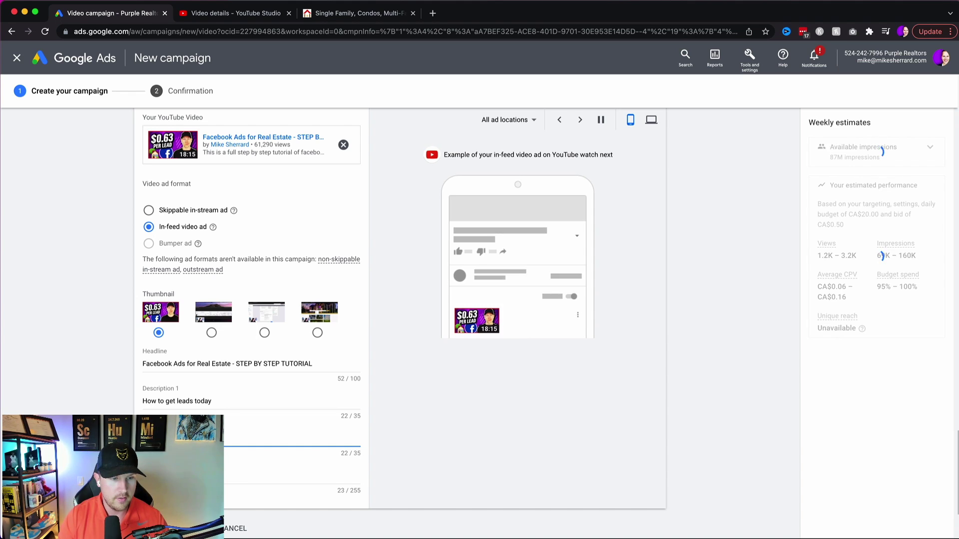
pyautogui.write('neration')
pyautogui.click(448, 452)
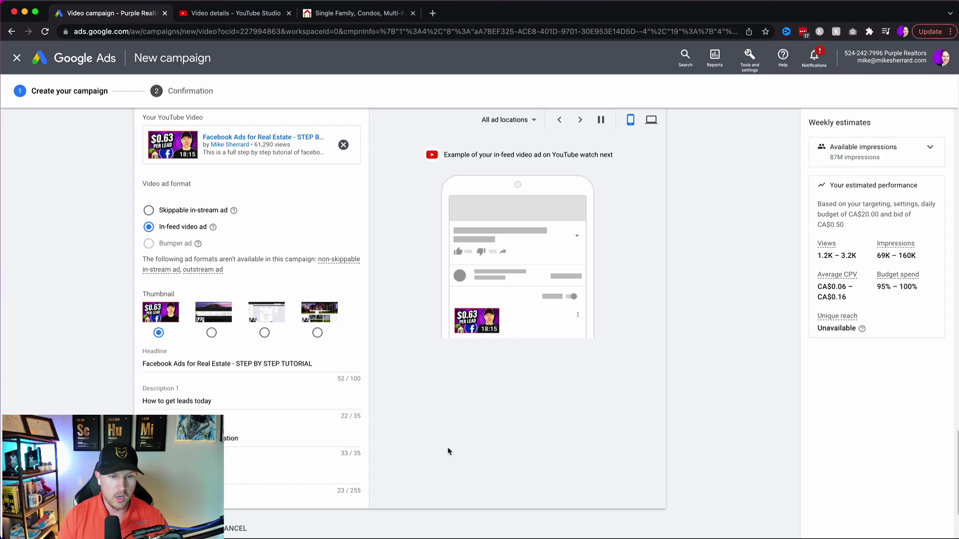